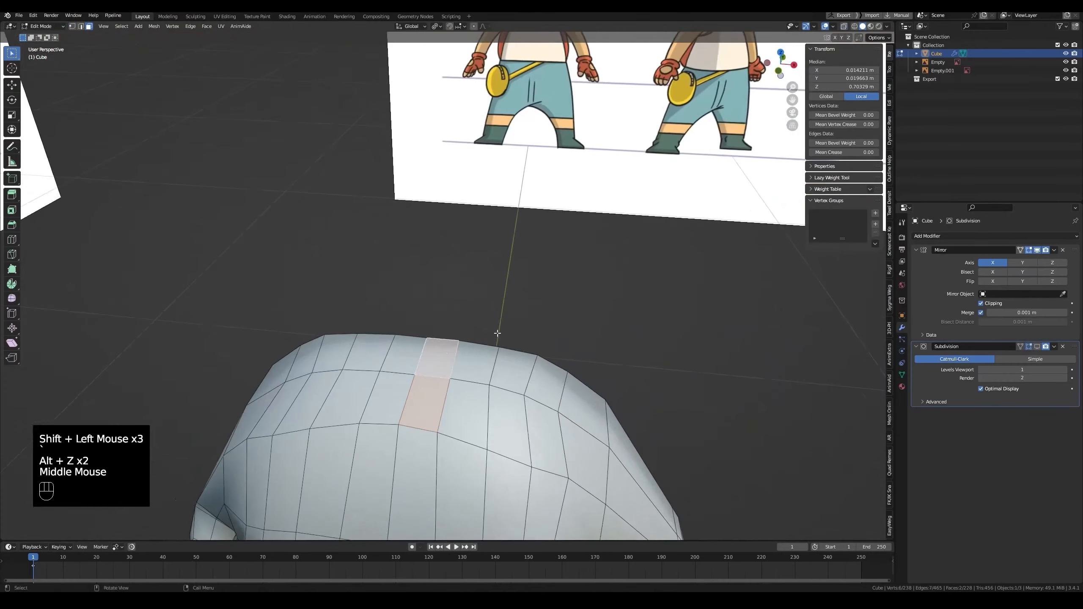
Inset the selected faces at the top of the torso with a thickness of about 0.007 m.
{"action": "key", "text": "i"}
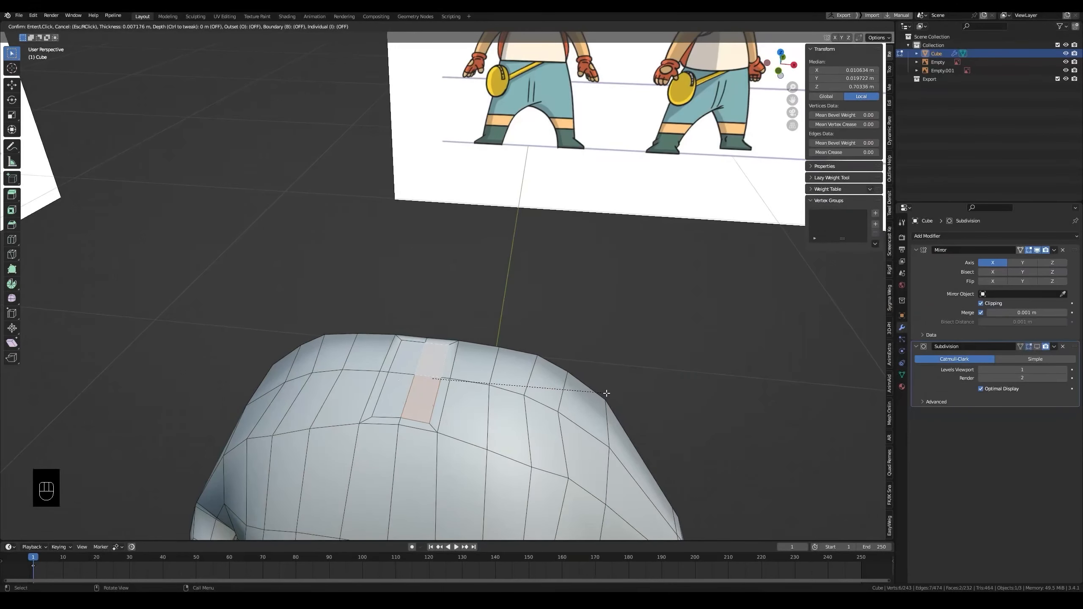
{"action": "left_click", "coordinate": [607, 394]}
{"action": "middle_click_drag", "start_coordinate": [607, 394], "coordinate": [388, 369]}
{"action": "key", "text": "grave"}
{"action": "scroll", "coordinate": [444, 334], "scroll_direction": "up", "scroll_amount": 2}
Smooth the topology around the inset neck base with the Slide Relax brush in Sculpt Mode.
{"action": "key", "text": "ctrl+Tab"}
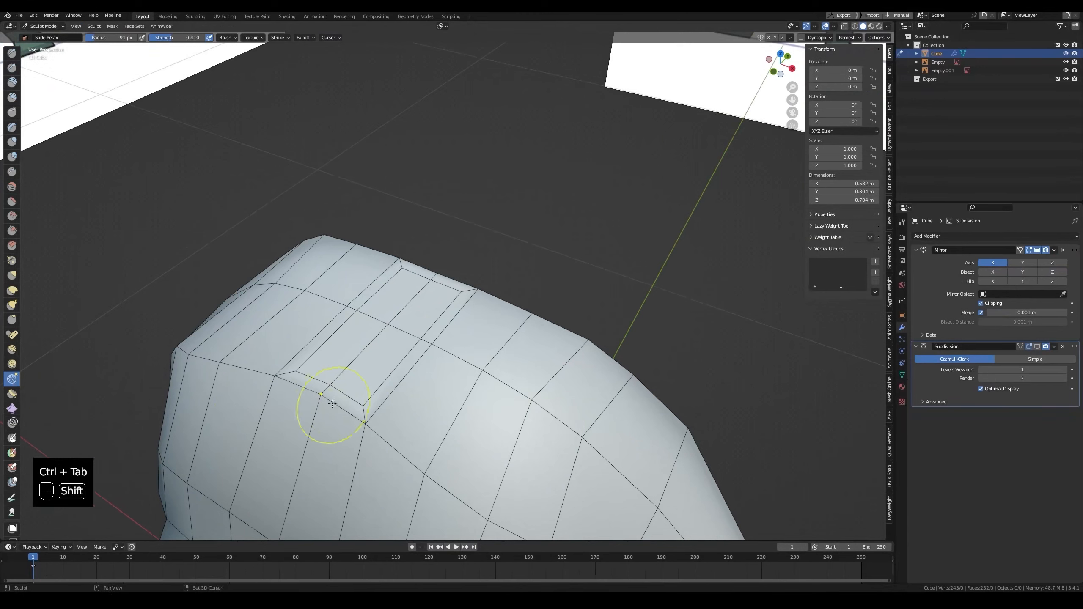
{"action": "mouse_move", "coordinate": [388, 408]}
{"action": "middle_mouse_down"}
{"action": "mouse_move", "coordinate": [318, 311]}
{"action": "mouse_move", "coordinate": [393, 282]}
{"action": "middle_mouse_up"}
{"action": "left_click", "coordinate": [319, 311], "text": "shift"}
{"action": "left_click", "coordinate": [394, 282], "text": "shift"}
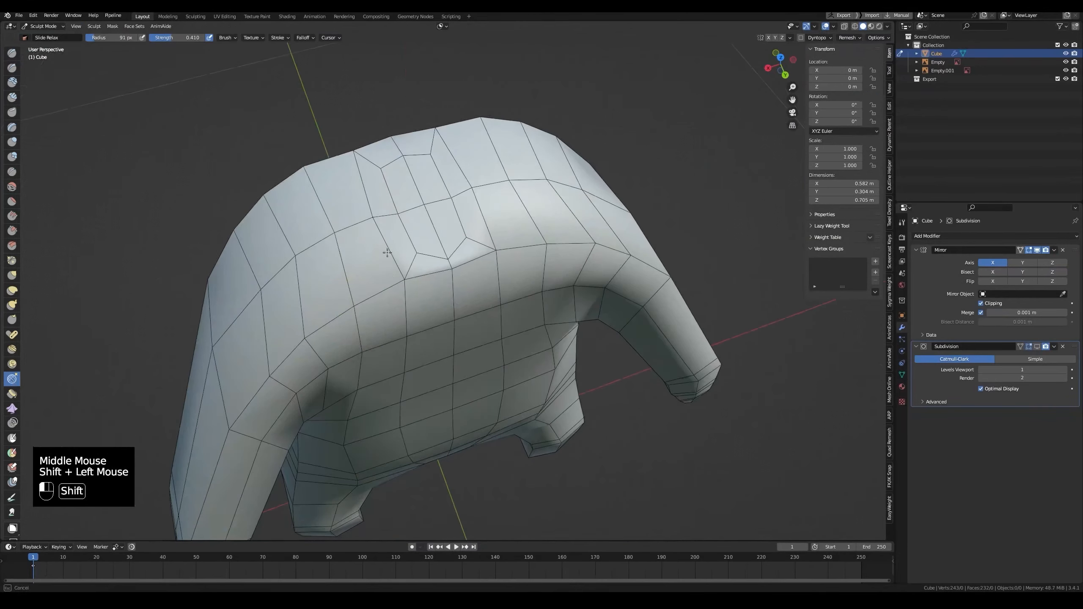
{"action": "scroll", "coordinate": [379, 244], "scroll_direction": "down", "scroll_amount": 2}
{"action": "middle_click_drag", "start_coordinate": [378, 244], "coordinate": [452, 258]}
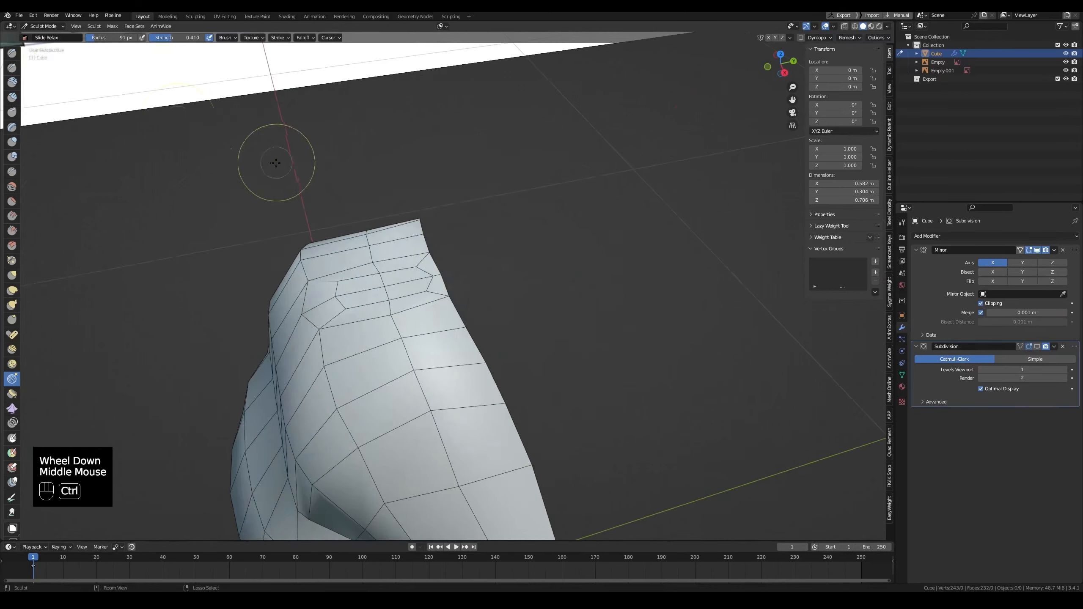
{"action": "key", "text": "ctrl+Tab"}
In Edit Mode, select the two faces inside the neck inset and extrude them upward into a neck block against the front reference.
{"action": "mouse_move", "coordinate": [188, 167]}
{"action": "middle_mouse_down"}
{"action": "mouse_move", "coordinate": [312, 171]}
{"action": "mouse_move", "coordinate": [341, 184]}
{"action": "middle_mouse_up"}
{"action": "key", "text": "grave"}
{"action": "key", "text": "Tab"}
{"action": "middle_click_drag", "start_coordinate": [417, 259], "coordinate": [419, 316]}
{"action": "key", "text": "3"}
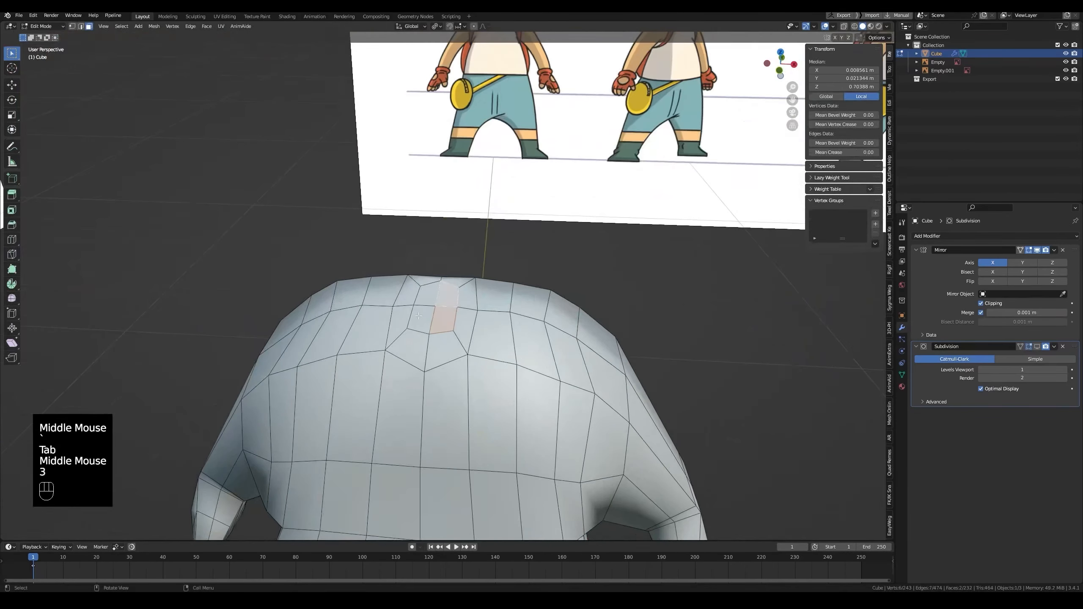
{"action": "left_click", "coordinate": [420, 316]}
{"action": "left_click", "coordinate": [428, 297], "text": "shift"}
{"action": "left_click", "coordinate": [444, 318]}
{"action": "left_click", "coordinate": [448, 297], "text": "shift"}
{"action": "key", "text": "grave"}
{"action": "key", "text": "alt+z"}
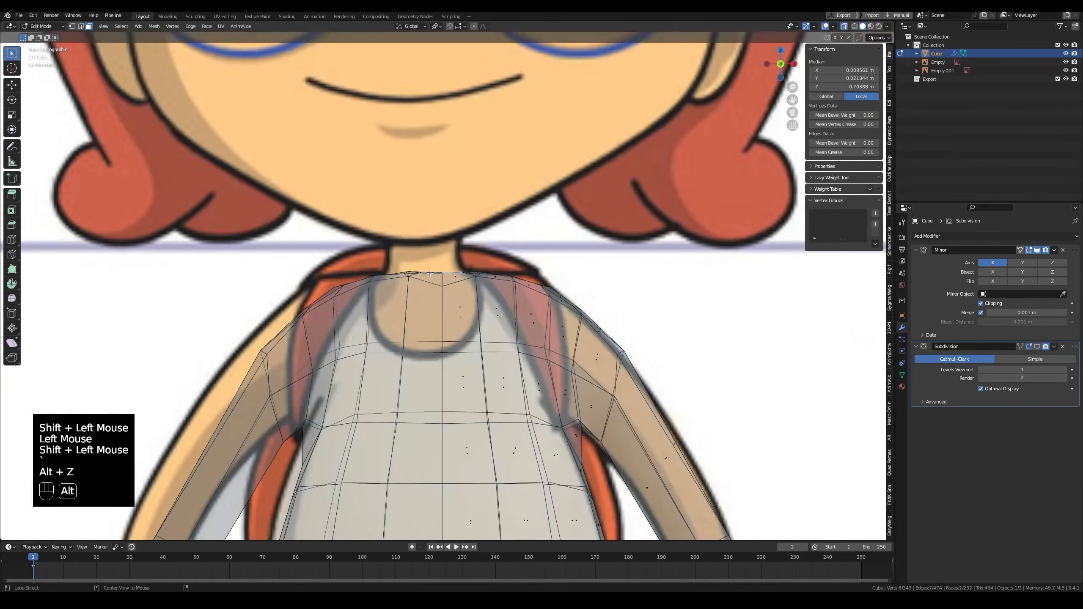
{"action": "key", "text": "alt+z"}
{"action": "left_click", "coordinate": [431, 232]}
Select the side faces of the extruded neck and shift them to shape its width.
{"action": "scroll", "coordinate": [431, 232], "scroll_direction": "down", "scroll_amount": 2}
{"action": "middle_click_drag", "start_coordinate": [432, 232], "coordinate": [442, 330]}
{"action": "scroll", "coordinate": [442, 329], "scroll_direction": "up", "scroll_amount": 2}
{"action": "left_click", "coordinate": [444, 313], "text": "shift"}
{"action": "key", "text": "3"}
{"action": "left_click", "coordinate": [432, 324]}
{"action": "left_click", "coordinate": [448, 307], "text": "shift"}
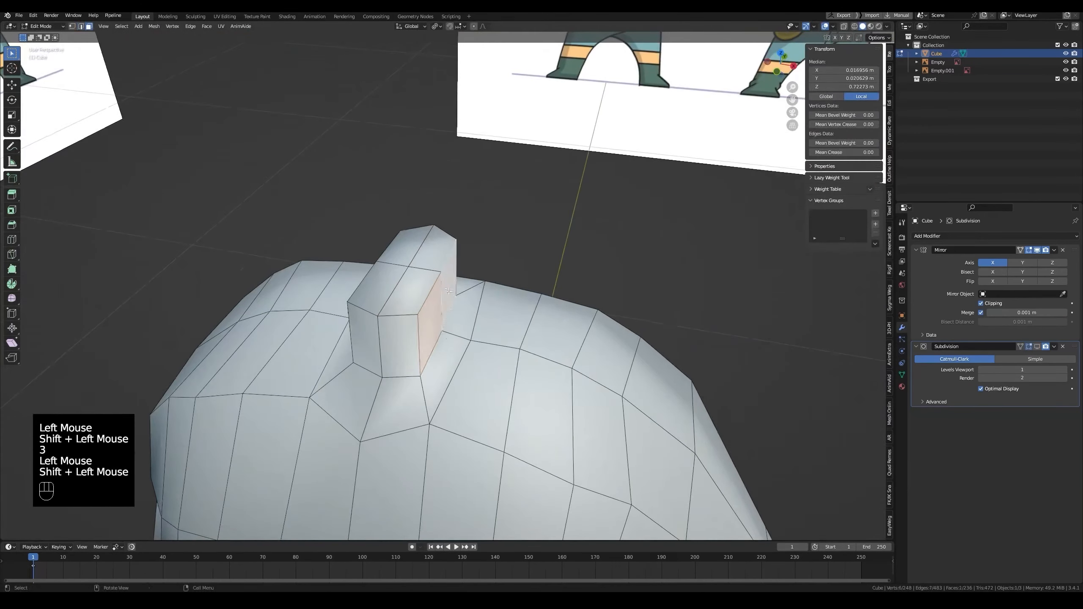
{"action": "scroll", "coordinate": [452, 304], "scroll_direction": "down", "scroll_amount": 2}
{"action": "key", "text": "g"}
{"action": "left_click", "coordinate": [460, 332]}
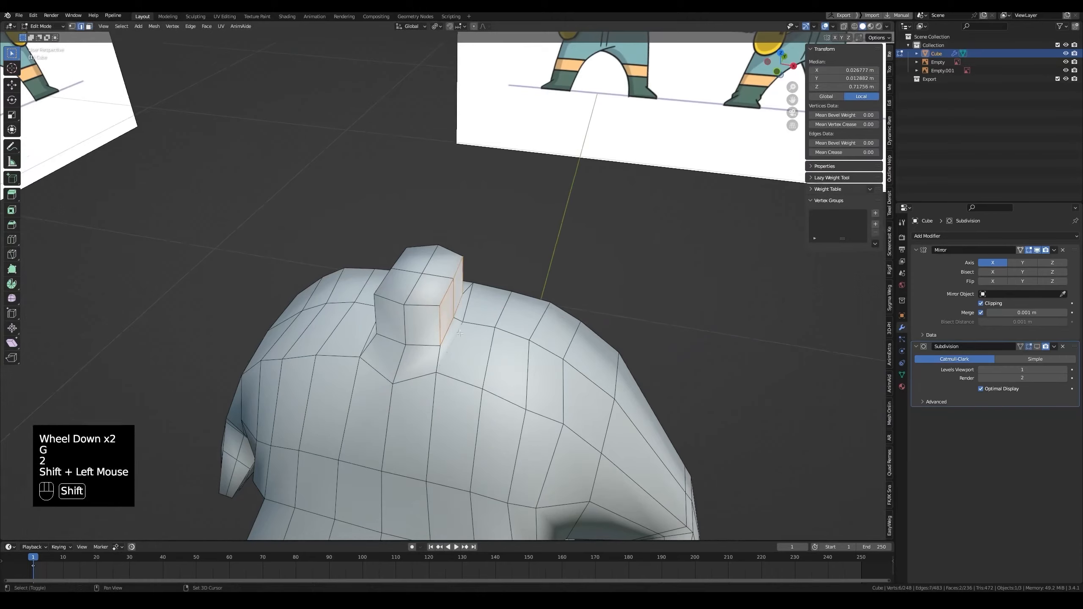
Move the selected neck edges along X to even out the neck's outline and compare it with the front reference.
{"action": "left_click", "coordinate": [408, 285]}
{"action": "key", "text": "g"}
{"action": "key", "text": "x"}
{"action": "left_click", "coordinate": [464, 283]}
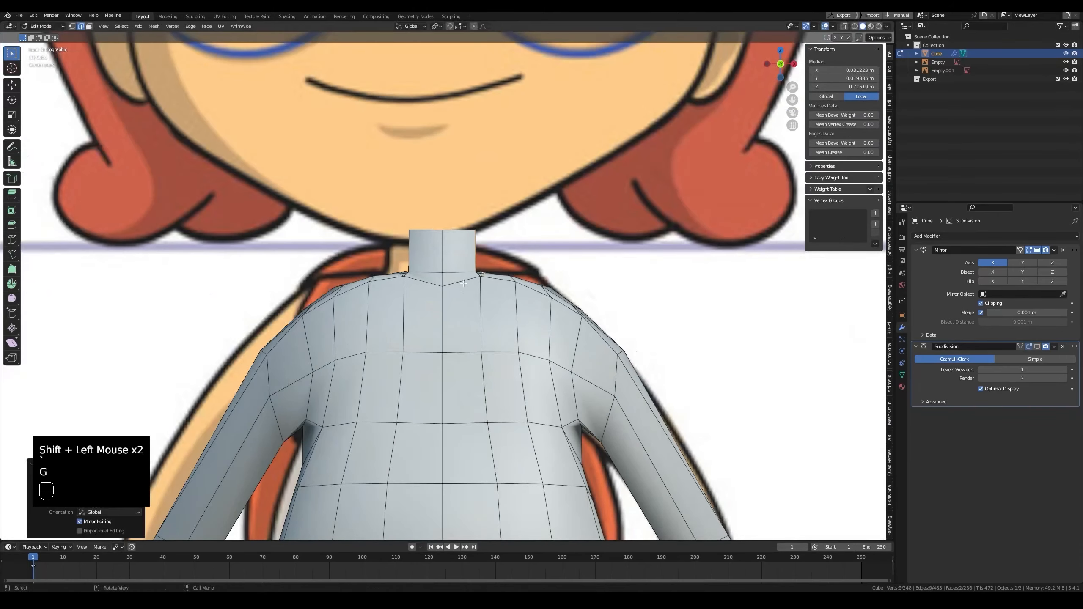
{"action": "key", "text": "alt+z"}
{"action": "key", "text": "alt+z"}
{"action": "scroll", "coordinate": [452, 290], "scroll_direction": "down", "scroll_amount": 4}
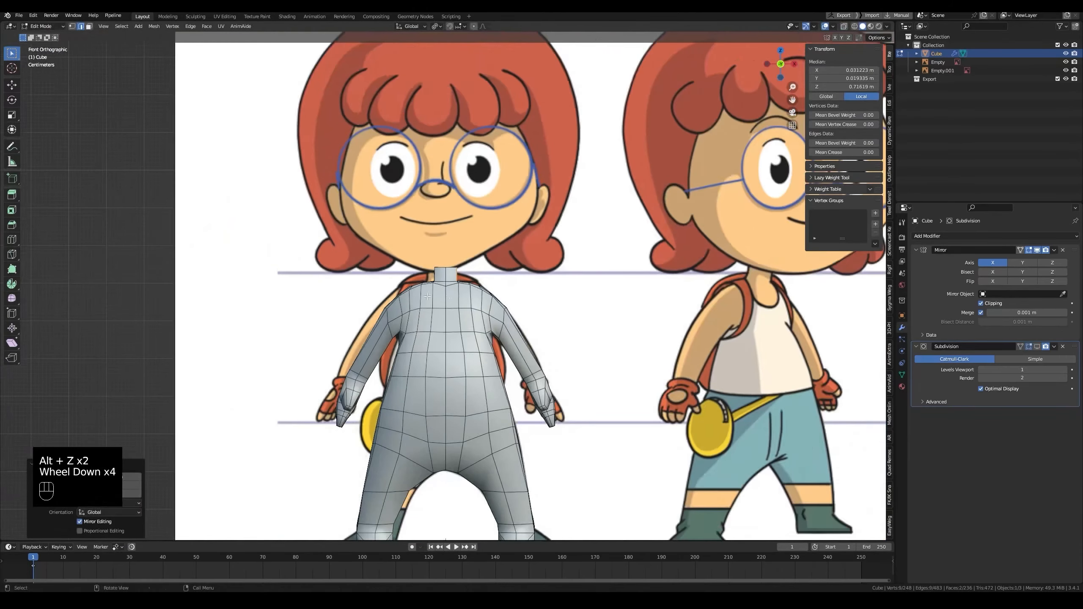
Examine the hand and wrist topology up close from several angles.
{"action": "scroll", "coordinate": [427, 296], "scroll_direction": "up", "scroll_amount": 2}
{"action": "middle_click_drag", "start_coordinate": [427, 296], "coordinate": [384, 236], "text": "shift"}
{"action": "middle_click_drag", "start_coordinate": [481, 301], "coordinate": [525, 322]}
{"action": "scroll", "coordinate": [503, 324], "scroll_direction": "up", "scroll_amount": 3}
{"action": "scroll", "coordinate": [534, 320], "scroll_direction": "down", "scroll_amount": 1}
{"action": "middle_click_drag", "start_coordinate": [525, 322], "coordinate": [593, 239]}
{"action": "left_click", "coordinate": [613, 256]}
{"action": "key", "text": "3"}
{"action": "left_click", "coordinate": [589, 237]}
{"action": "key", "text": "grave"}
Slide three vertices on the inner side of the hand near the wrist to even out the surrounding faces.
{"action": "scroll", "coordinate": [598, 307], "scroll_direction": "down", "scroll_amount": 3}
{"action": "middle_click_drag", "start_coordinate": [598, 307], "coordinate": [477, 247]}
{"action": "key", "text": "1"}
{"action": "left_click", "coordinate": [499, 298]}
{"action": "key", "text": "g"}
{"action": "left_click", "coordinate": [466, 243]}
{"action": "left_click", "coordinate": [342, 292]}
{"action": "key", "text": "g"}
{"action": "left_click", "coordinate": [359, 302]}
{"action": "left_click", "coordinate": [409, 364]}
{"action": "key", "text": "g"}
{"action": "left_click", "coordinate": [410, 364]}
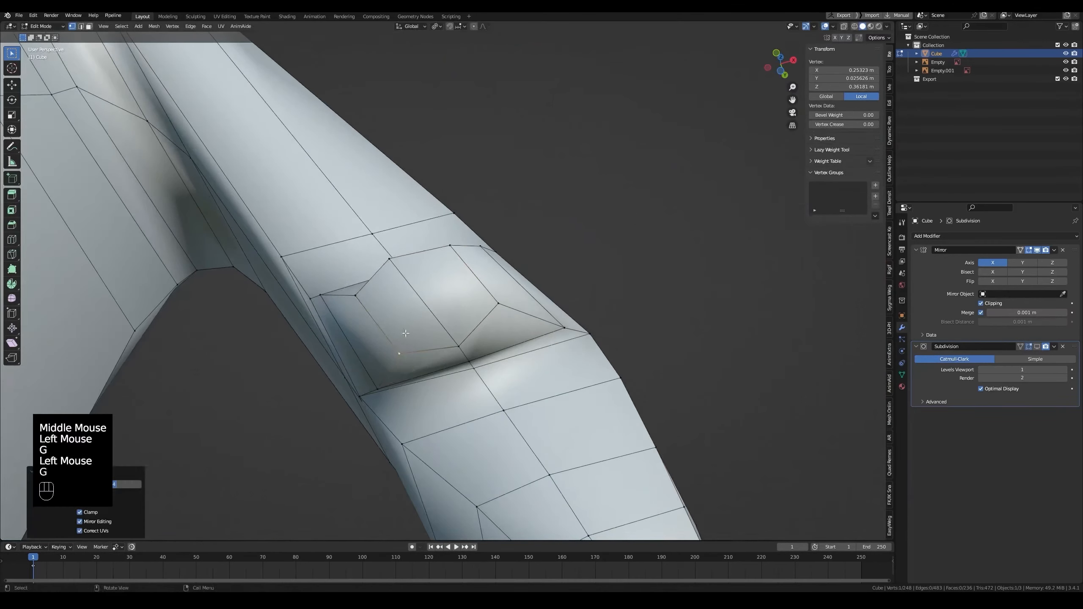
{"action": "middle_click_drag", "start_coordinate": [409, 364], "coordinate": [455, 273]}
Shrink/Fatten the selected edge near the wrist and check the shape with the Subdivision modifier's viewport display toggled.
{"action": "scroll", "coordinate": [435, 333], "scroll_direction": "down", "scroll_amount": 2}
{"action": "key", "text": "2"}
{"action": "left_click", "coordinate": [447, 293]}
{"action": "key", "text": "alt+s"}
{"action": "left_click", "coordinate": [1037, 347]}
{"action": "scroll", "coordinate": [504, 284], "scroll_direction": "down", "scroll_amount": 3}
{"action": "left_click", "coordinate": [1038, 348]}
{"action": "scroll", "coordinate": [394, 241], "scroll_direction": "down", "scroll_amount": 1}
Leave Edit Mode, check the whole figure against the reference in X-ray display, and save the file.
{"action": "key", "text": "Tab"}
{"action": "middle_click_drag", "start_coordinate": [394, 242], "coordinate": [427, 264]}
{"action": "key", "text": "ctrl+s"}
{"action": "scroll", "coordinate": [356, 168], "scroll_direction": "down", "scroll_amount": 2}
{"action": "key", "text": "alt+z"}
{"action": "key", "text": "alt+z"}
{"action": "scroll", "coordinate": [330, 208], "scroll_direction": "down", "scroll_amount": 2}
{"action": "scroll", "coordinate": [426, 265], "scroll_direction": "up", "scroll_amount": 1}
Reposition a single vertex of the body mesh in Edit Mode and save the file.
{"action": "middle_click_drag", "start_coordinate": [426, 265], "coordinate": [464, 383]}
{"action": "key", "text": "Tab"}
{"action": "key", "text": "1"}
{"action": "left_click", "coordinate": [494, 321]}
{"action": "key", "text": "g"}
{"action": "left_click", "coordinate": [489, 328]}
{"action": "key", "text": "ctrl+s"}
Add a loop cut around the middle of the arm and switch to the right orthographic view.
{"action": "scroll", "coordinate": [489, 328], "scroll_direction": "up", "scroll_amount": 2}
{"action": "scroll", "coordinate": [474, 355], "scroll_direction": "down", "scroll_amount": 2}
{"action": "double_click", "coordinate": [534, 382]}
{"action": "key", "text": "KP_3"}
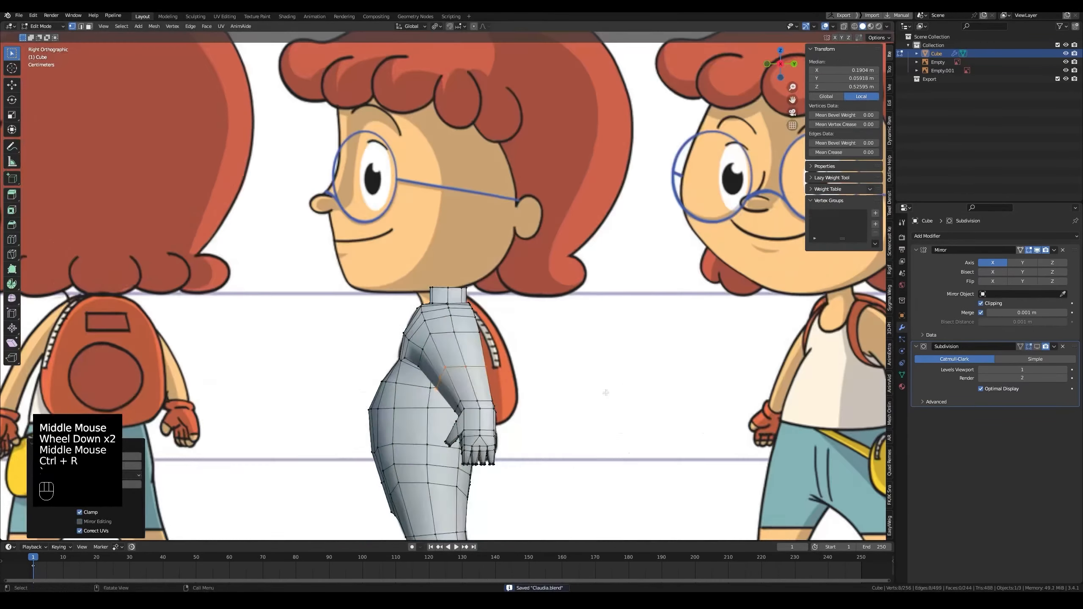
Move the front edges of the new arm loop backward to match the arm in the side reference.
{"action": "key", "text": "alt+z"}
{"action": "scroll", "coordinate": [535, 376], "scroll_direction": "up", "scroll_amount": 2}
{"action": "middle_click_drag", "start_coordinate": [529, 375], "coordinate": [511, 264], "text": "shift"}
{"action": "middle_click_drag", "start_coordinate": [512, 264], "coordinate": [467, 371]}
{"action": "key", "text": "alt+z"}
{"action": "key", "text": "alt+z"}
{"action": "key", "text": "g"}
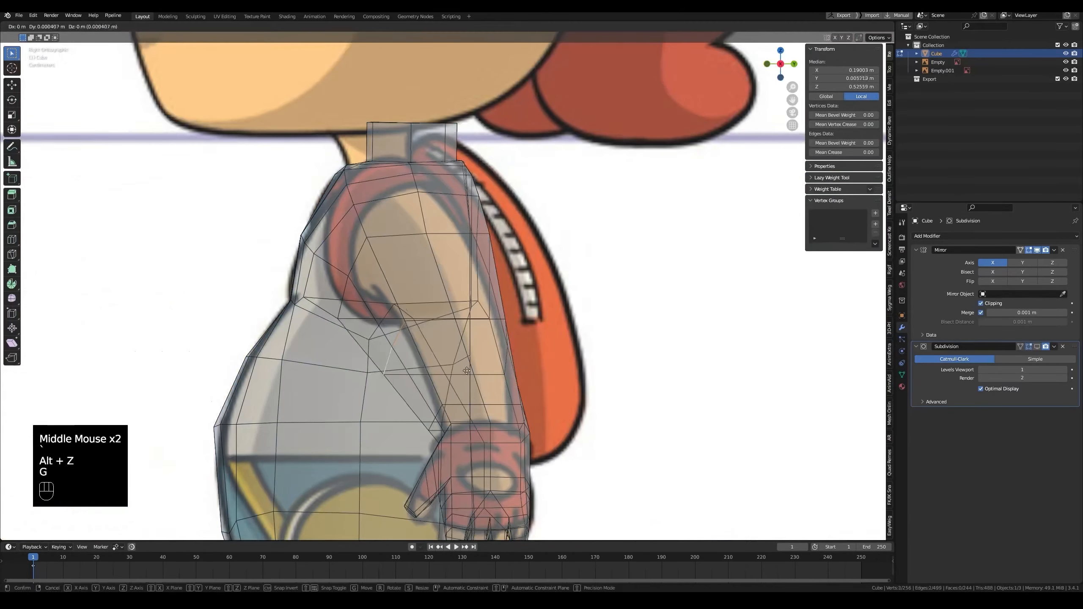
{"action": "left_click", "coordinate": [504, 369]}
{"action": "key", "text": "alt+z"}
Move the front forearm edges just above the wrist about 0.014 m in Y and 0.004 m in Z to match the side reference.
{"action": "middle_click_drag", "start_coordinate": [431, 424], "coordinate": [454, 417]}
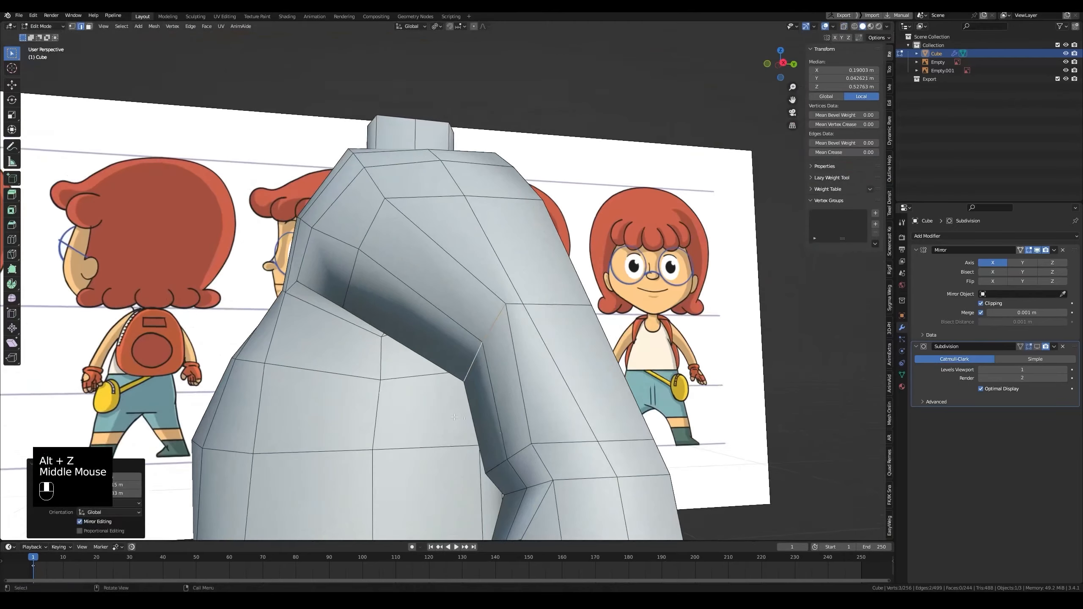
{"action": "key", "text": "grave"}
{"action": "key", "text": "alt+z"}
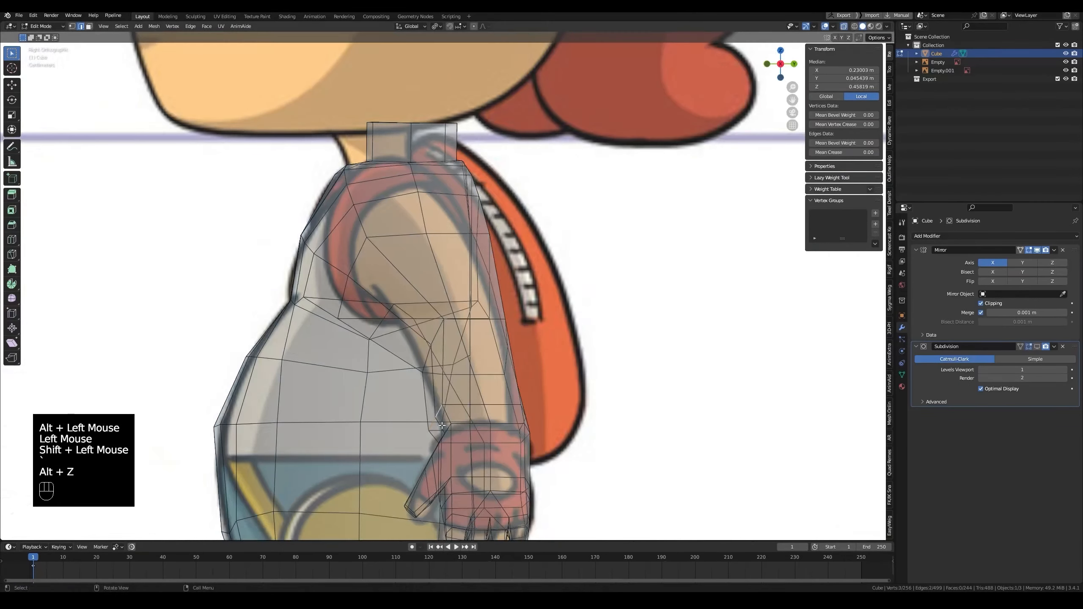
{"action": "left_click", "coordinate": [457, 421]}
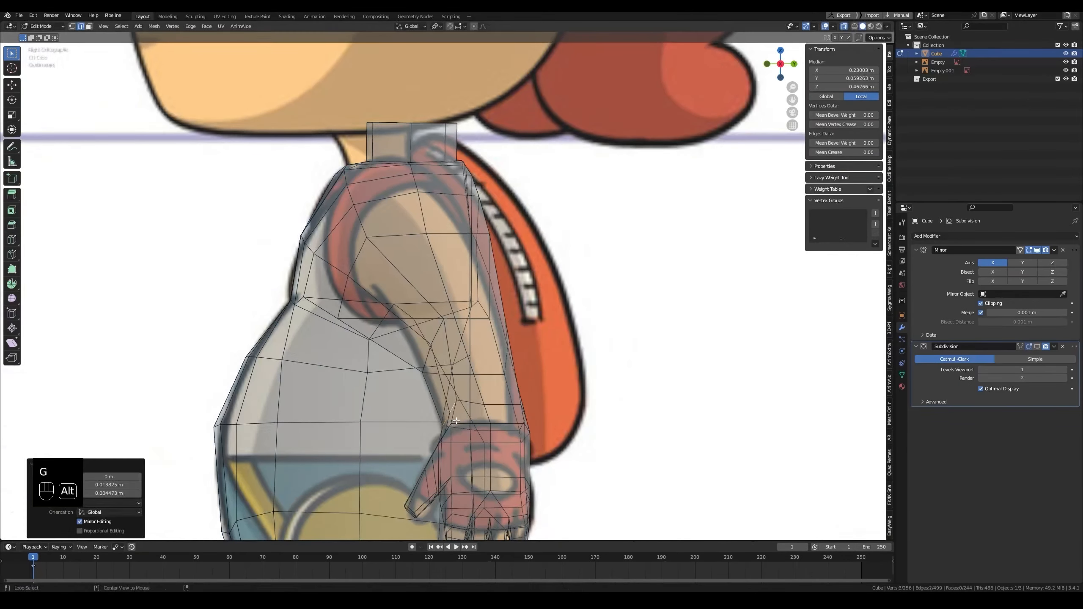
{"action": "key", "text": "alt+z"}
Slide two vertices along their edges on the forearm near the wrist.
{"action": "middle_click_drag", "start_coordinate": [456, 420], "coordinate": [651, 430]}
{"action": "key", "text": "1"}
{"action": "left_click", "coordinate": [648, 439]}
{"action": "key", "text": "g"}
{"action": "key", "text": "g"}
{"action": "left_click", "coordinate": [649, 443]}
{"action": "left_click", "coordinate": [685, 425]}
{"action": "key", "text": "g"}
{"action": "key", "text": "g"}
{"action": "left_click", "coordinate": [672, 426]}
Slide the vertex on the outer side of the elbow along its edge and save the file.
{"action": "left_click", "coordinate": [528, 336]}
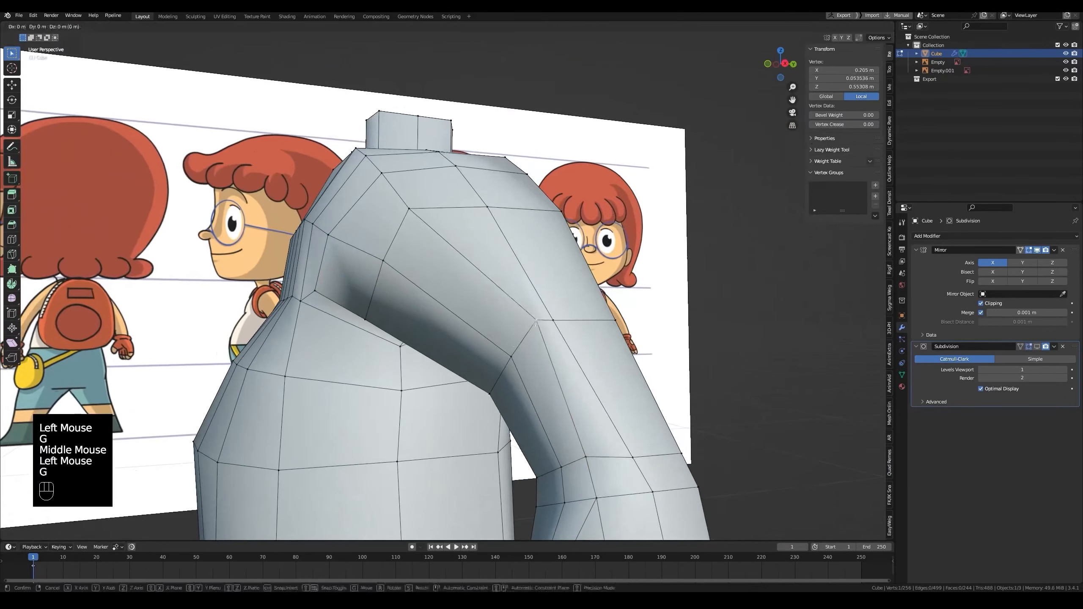
{"action": "key", "text": "g"}
{"action": "key", "text": "g"}
{"action": "middle_click_drag", "start_coordinate": [567, 317], "coordinate": [409, 256]}
{"action": "key", "text": "ctrl+s"}
Move a vertex on the upper arm, slide it along its edge, and save the file.
{"action": "left_click", "coordinate": [422, 207]}
{"action": "key", "text": "g"}
{"action": "left_click", "coordinate": [414, 218]}
{"action": "key", "text": "g"}
{"action": "key", "text": "g"}
{"action": "left_click", "coordinate": [415, 223]}
{"action": "key", "text": "ctrl+s"}
Compare the arm with the reference in X-ray display and shift a vertex on the back of the arm near the elbow.
{"action": "middle_click_drag", "start_coordinate": [410, 256], "coordinate": [512, 342]}
{"action": "key", "text": "grave"}
{"action": "key", "text": "alt+z"}
{"action": "middle_click_drag", "start_coordinate": [594, 369], "coordinate": [444, 350]}
{"action": "key", "text": "alt+z"}
{"action": "left_click", "coordinate": [484, 355]}
{"action": "left_click", "coordinate": [472, 355]}
{"action": "middle_click_drag", "start_coordinate": [444, 351], "coordinate": [412, 339], "text": "shift"}
Slide two neighbouring vertices on the back of the shoulder to smooth the edge flow.
{"action": "left_click", "coordinate": [419, 209]}
{"action": "key", "text": "g"}
{"action": "key", "text": "g"}
{"action": "left_click", "coordinate": [414, 204]}
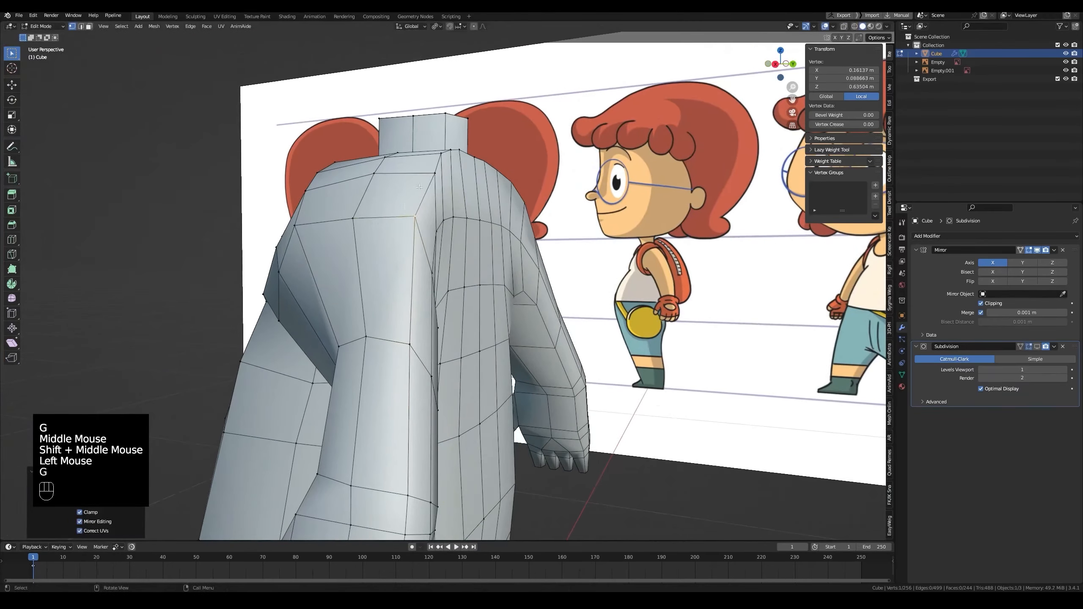
{"action": "left_click", "coordinate": [423, 180]}
{"action": "key", "text": "g"}
{"action": "key", "text": "g"}
{"action": "left_click", "coordinate": [415, 181]}
Slide a vertex on the back of the forearm near the wrist and save the file.
{"action": "middle_click_drag", "start_coordinate": [415, 181], "coordinate": [325, 106], "text": "shift"}
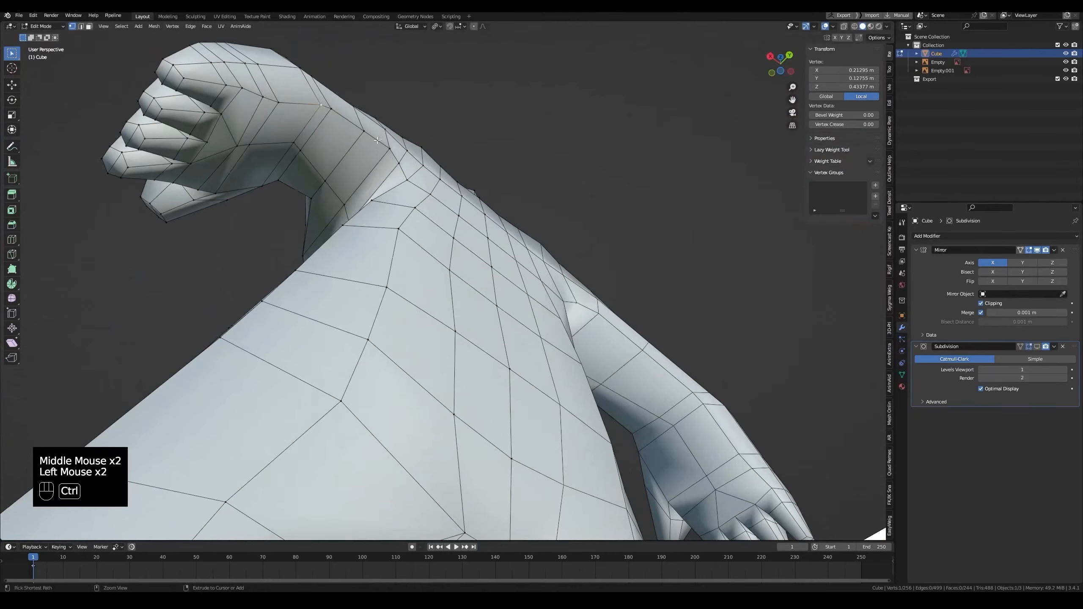
{"action": "left_click", "coordinate": [378, 140], "text": "ctrl"}
{"action": "key", "text": "g"}
{"action": "key", "text": "g"}
{"action": "key", "text": "ctrl+s"}
{"action": "middle_click_drag", "start_coordinate": [381, 152], "coordinate": [427, 169]}
{"action": "key", "text": "ctrl+s"}
Slide the vertices around the front of the armpit while previewing with the Subdivision modifier, and hide its viewport display again.
{"action": "left_click", "coordinate": [1038, 347]}
{"action": "key", "text": "ctrl+s"}
{"action": "left_click", "coordinate": [468, 199]}
{"action": "left_click", "coordinate": [477, 261]}
{"action": "left_click", "coordinate": [489, 146]}
{"action": "key", "text": "g"}
{"action": "left_click", "coordinate": [455, 151]}
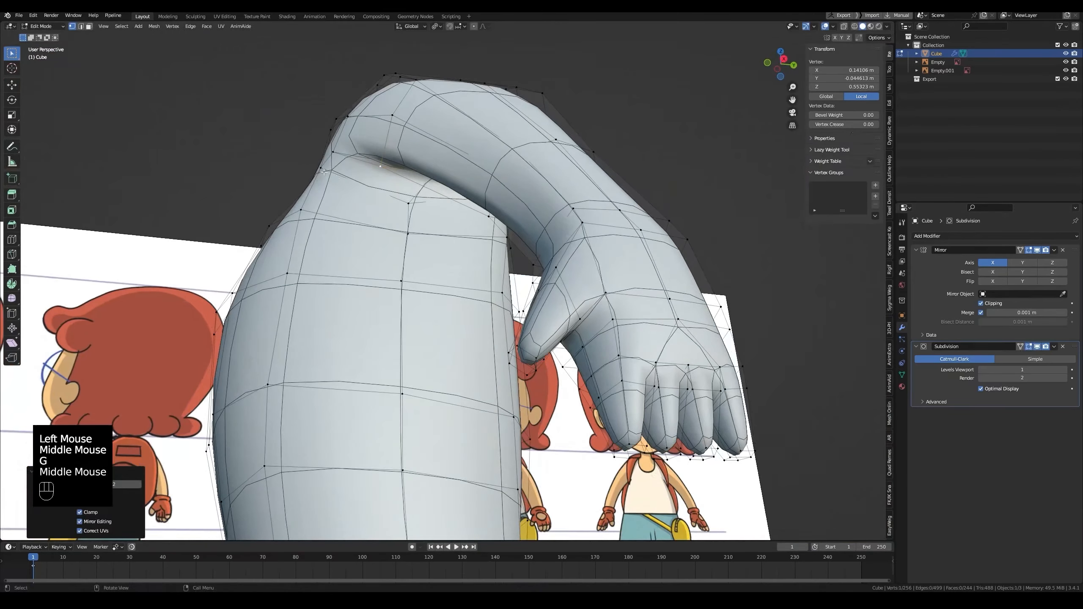
{"action": "middle_click_drag", "start_coordinate": [324, 172], "coordinate": [395, 202]}
{"action": "left_click", "coordinate": [1037, 347]}
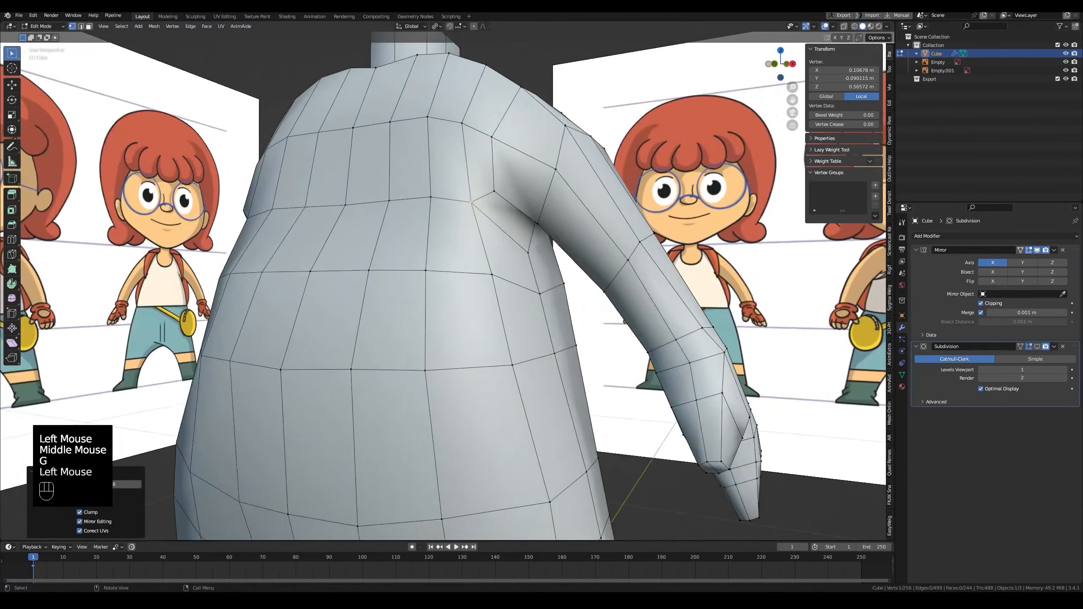
Slide the centre vertex below the front of the neck by a factor of about 0.304 and save the file.
{"action": "scroll", "coordinate": [470, 299], "scroll_direction": "down", "scroll_amount": 3}
{"action": "middle_click_drag", "start_coordinate": [470, 299], "coordinate": [580, 342]}
{"action": "scroll", "coordinate": [452, 295], "scroll_direction": "down", "scroll_amount": 2}
{"action": "key", "text": "ctrl+s"}
{"action": "scroll", "coordinate": [554, 307], "scroll_direction": "up", "scroll_amount": 2}
{"action": "middle_click_drag", "start_coordinate": [512, 240], "coordinate": [531, 222]}
{"action": "left_click", "coordinate": [435, 179]}
{"action": "middle_click_drag", "start_coordinate": [436, 180], "coordinate": [440, 245]}
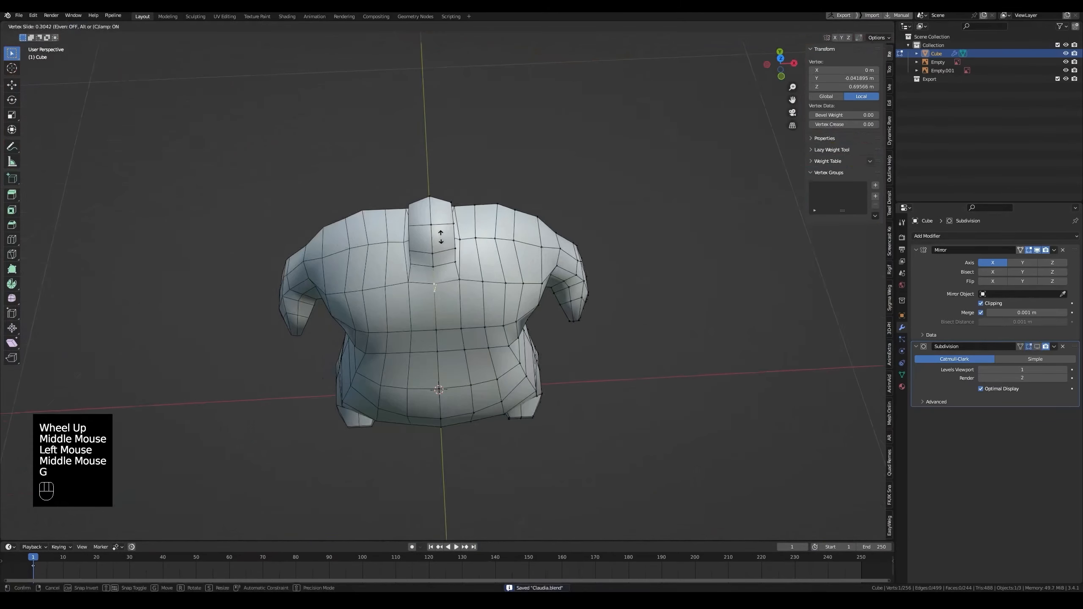
{"action": "left_click", "coordinate": [441, 237]}
{"action": "key", "text": "ctrl+s"}
Try out a grey MatCap and a grey Studio light for the viewport's solid shading.
{"action": "left_click", "coordinate": [887, 27]}
{"action": "left_click", "coordinate": [900, 96]}
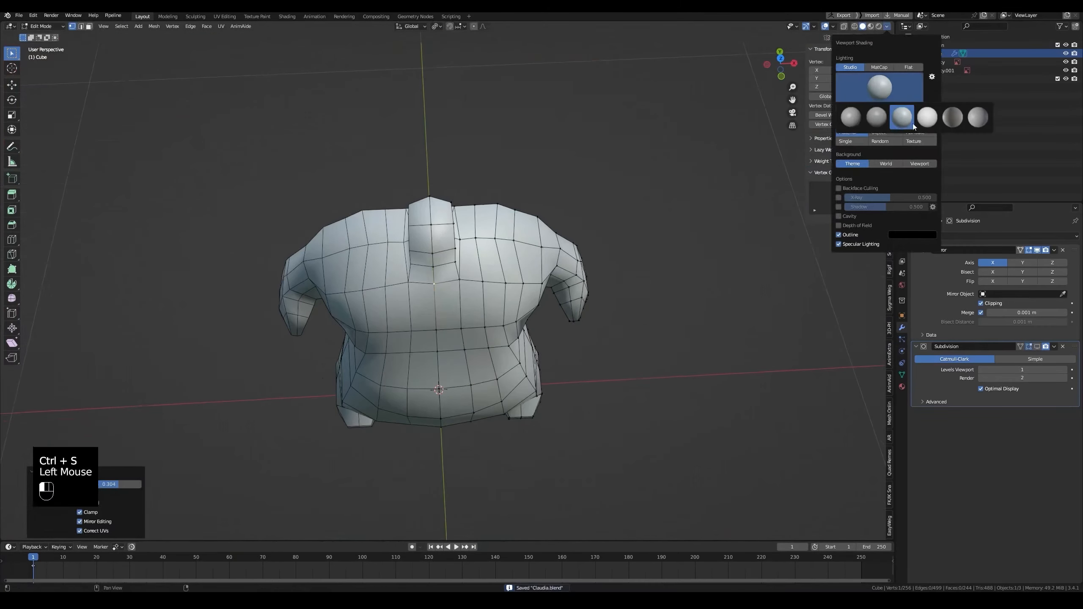
{"action": "left_click", "coordinate": [880, 67]}
{"action": "left_click", "coordinate": [876, 87]}
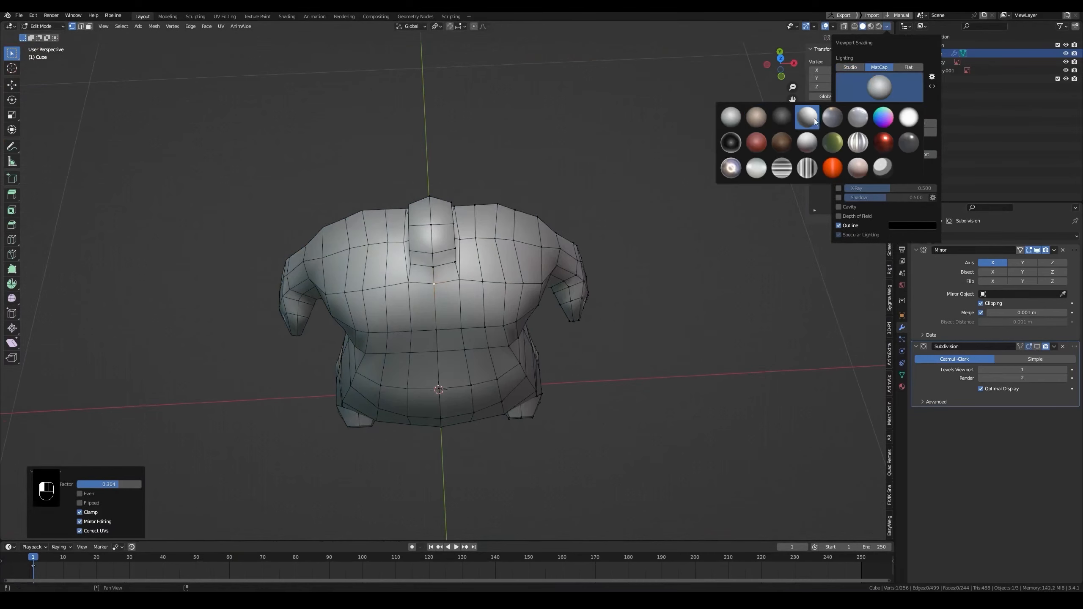
{"action": "left_click", "coordinate": [858, 69]}
{"action": "left_click", "coordinate": [844, 89]}
{"action": "left_click", "coordinate": [871, 119]}
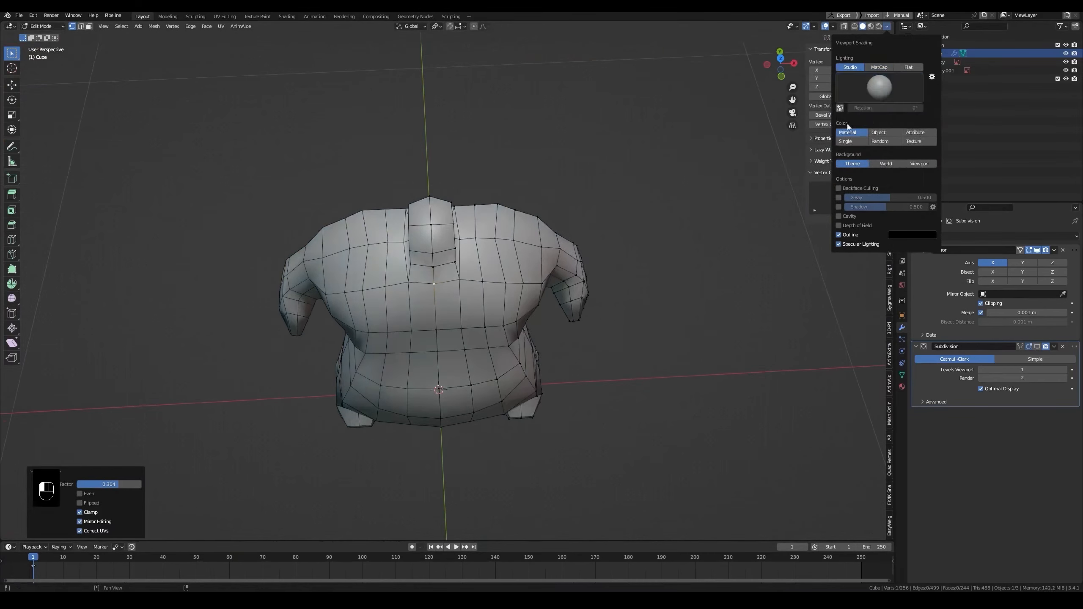
Set the viewport's solid shading to the bright white Studio light and save the file.
{"action": "middle_click_drag", "start_coordinate": [574, 243], "coordinate": [548, 205]}
{"action": "left_click", "coordinate": [887, 27]}
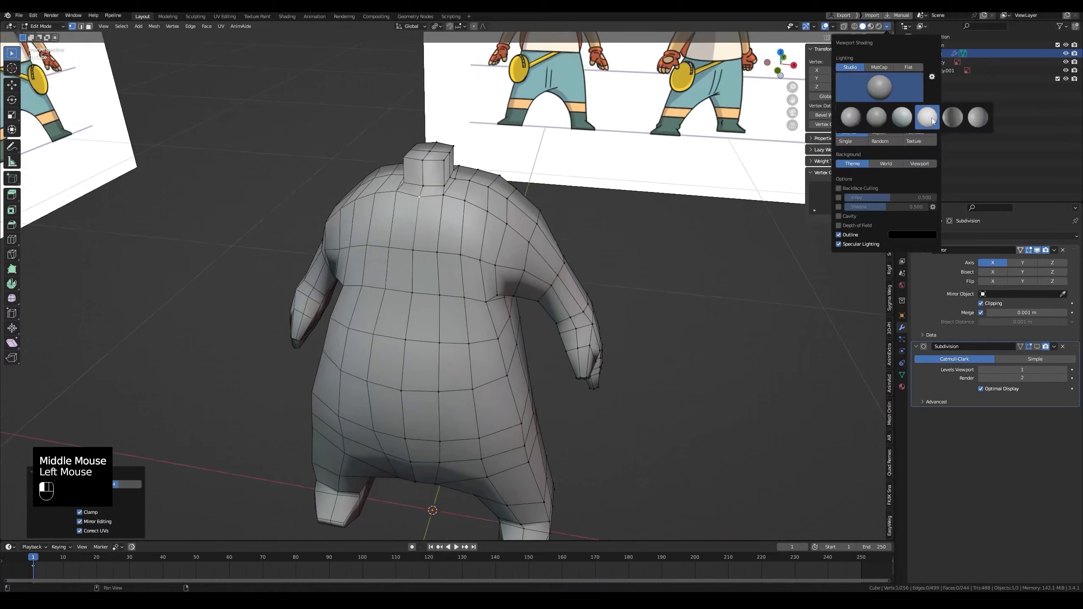
{"action": "left_click", "coordinate": [928, 118]}
{"action": "scroll", "coordinate": [444, 256], "scroll_direction": "up", "scroll_amount": 2}
{"action": "mouse_move", "coordinate": [443, 256]}
{"action": "middle_mouse_down"}
{"action": "mouse_move", "coordinate": [444, 203]}
{"action": "mouse_move", "coordinate": [435, 240]}
{"action": "middle_mouse_up"}
{"action": "key", "text": "ctrl+s"}
Slide two vertices around the base of the neck to even out the surrounding edge flow.
{"action": "scroll", "coordinate": [444, 203], "scroll_direction": "down", "scroll_amount": 2}
{"action": "left_click", "coordinate": [443, 202]}
{"action": "scroll", "coordinate": [444, 202], "scroll_direction": "up", "scroll_amount": 1}
{"action": "middle_click_drag", "start_coordinate": [435, 239], "coordinate": [490, 248]}
{"action": "scroll", "coordinate": [477, 260], "scroll_direction": "up", "scroll_amount": 1}
{"action": "left_click", "coordinate": [475, 258]}
{"action": "key", "text": "g"}
{"action": "key", "text": "g"}
{"action": "left_click", "coordinate": [495, 259]}
{"action": "left_click", "coordinate": [379, 223]}
{"action": "key", "text": "g"}
{"action": "key", "text": "g"}
{"action": "left_click", "coordinate": [386, 224]}
{"action": "left_click", "coordinate": [418, 247]}
{"action": "key", "text": "3"}
{"action": "left_click", "coordinate": [413, 233]}
{"action": "left_click", "coordinate": [425, 217], "text": "shift"}
{"action": "left_click", "coordinate": [438, 234], "text": "shift"}
{"action": "key", "text": "1"}
{"action": "left_click", "coordinate": [472, 257]}
{"action": "key", "text": "g"}
{"action": "right_click", "coordinate": [502, 247]}
Move the vertical edge on the side of the neck along the X axis to adjust the neck's width.
{"action": "key", "text": "2"}
{"action": "left_click", "coordinate": [472, 268]}
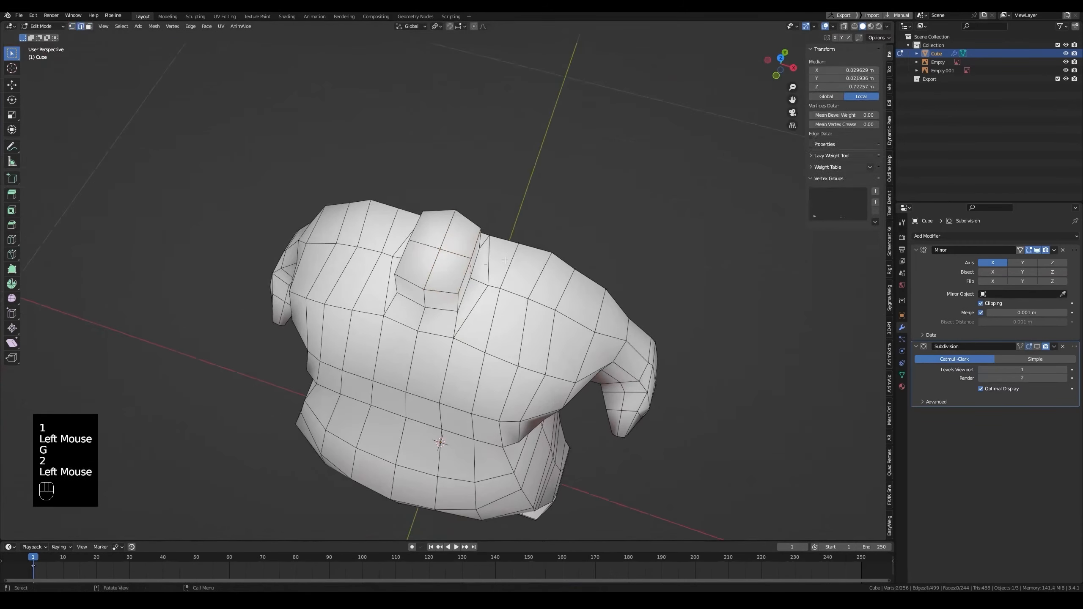
{"action": "key", "text": "g"}
{"action": "key", "text": "x"}
{"action": "left_click", "coordinate": [521, 258]}
{"action": "key", "text": "g"}
{"action": "key", "text": "x"}
{"action": "left_click", "coordinate": [500, 269]}
Slide an edge near the base of the neck to smooth its contour.
{"action": "middle_click_drag", "start_coordinate": [500, 268], "coordinate": [337, 204]}
{"action": "left_click", "coordinate": [476, 258]}
{"action": "left_click", "coordinate": [469, 268]}
{"action": "key", "text": "g"}
{"action": "key", "text": "g"}
{"action": "left_click", "coordinate": [472, 252]}
Move the ring of neck faces about 0.009 m forward along Y, using the side reference in X-ray display.
{"action": "key", "text": "grave"}
{"action": "key", "text": "alt+z"}
{"action": "key", "text": "alt+z"}
{"action": "key", "text": "3"}
{"action": "left_click", "coordinate": [422, 192]}
{"action": "left_click", "coordinate": [416, 202], "text": "alt"}
{"action": "key", "text": "grave"}
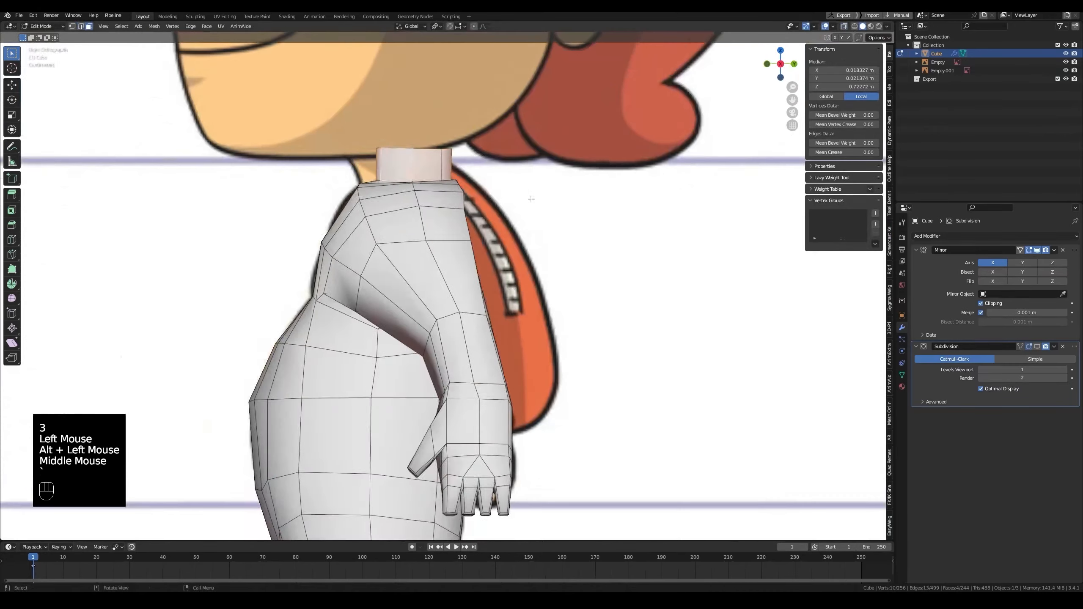
{"action": "key", "text": "alt+z"}
{"action": "key", "text": "g"}
{"action": "left_click", "coordinate": [486, 198]}
{"action": "key", "text": "alt+z"}
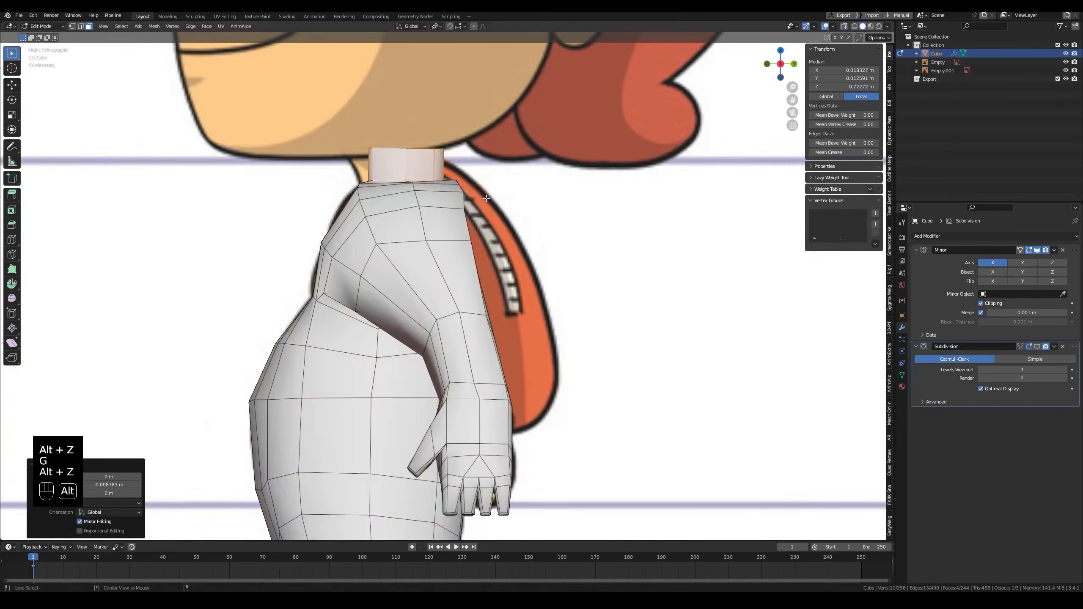
Scale the ring of neck faces to about 0.695 along Y and reposition it to fit the neck in the side reference.
{"action": "middle_click_drag", "start_coordinate": [486, 198], "coordinate": [510, 201]}
{"action": "key", "text": "s"}
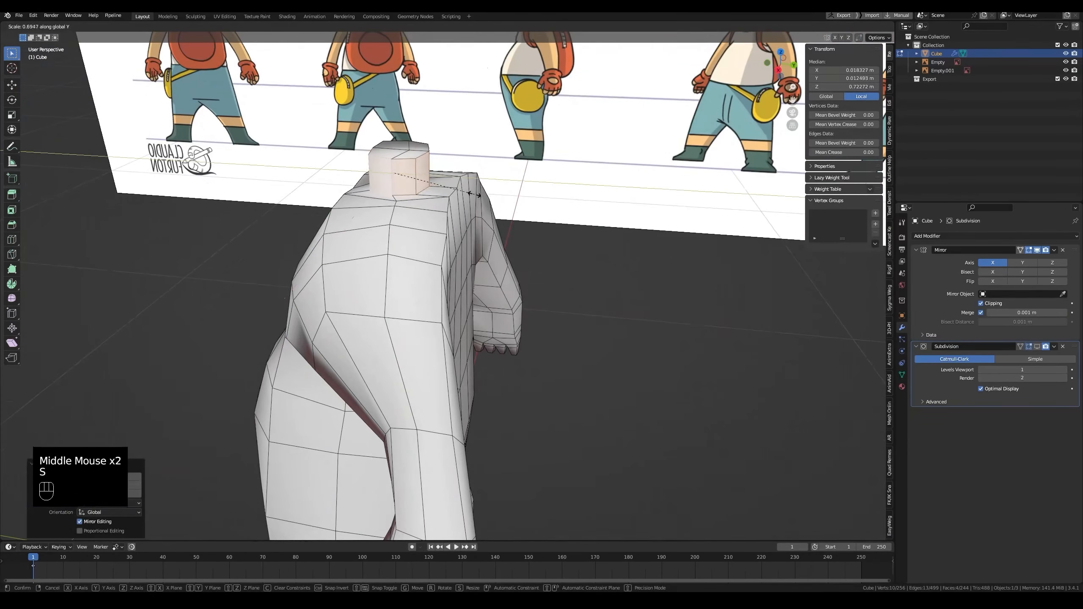
{"action": "left_click", "coordinate": [474, 195]}
{"action": "key", "text": "grave"}
{"action": "key", "text": "alt+z"}
{"action": "key", "text": "s"}
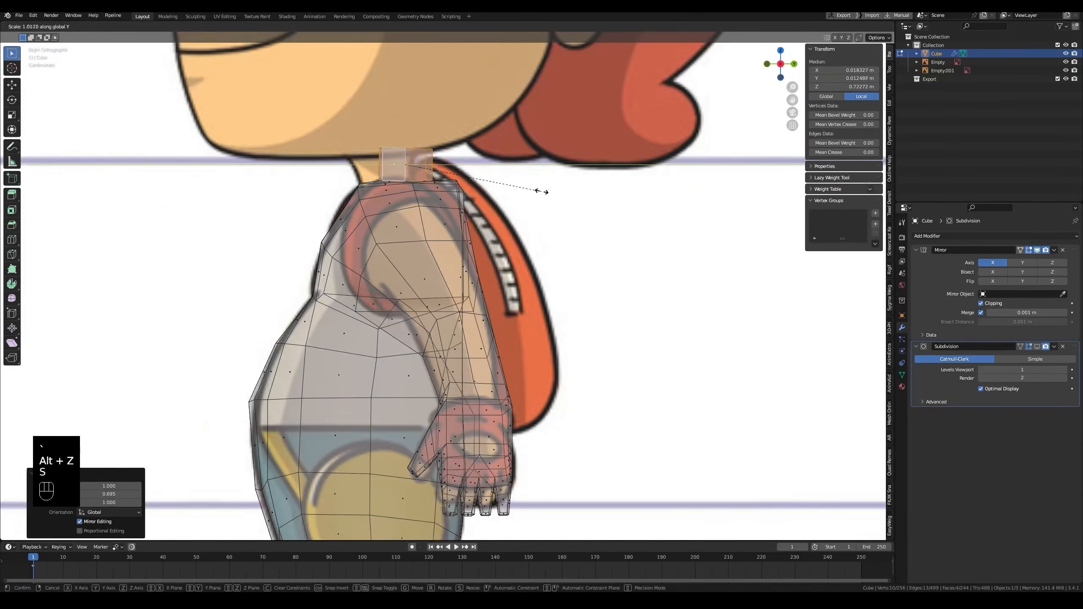
{"action": "left_click", "coordinate": [543, 192]}
{"action": "key", "text": "alt+z"}
{"action": "middle_click_drag", "start_coordinate": [543, 192], "coordinate": [452, 215]}
{"action": "key", "text": "g"}
{"action": "left_click", "coordinate": [416, 214]}
Select two edges at the front base of the neck and move them slightly to reshape the neckline.
{"action": "key", "text": "2"}
{"action": "left_click", "coordinate": [449, 217]}
{"action": "left_click", "coordinate": [485, 219], "text": "shift"}
{"action": "key", "text": "g"}
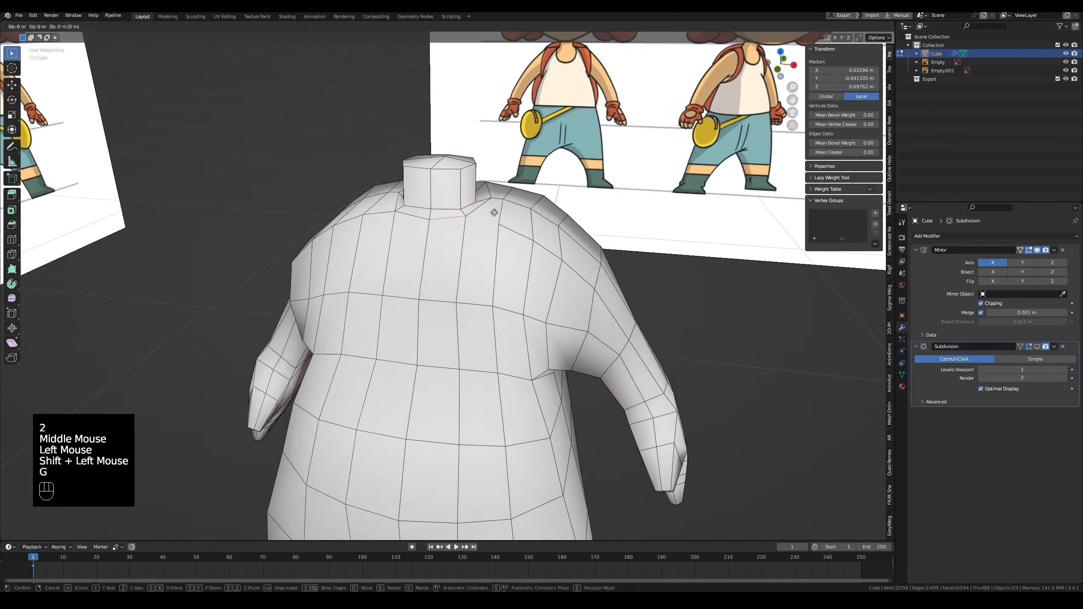
{"action": "left_click", "coordinate": [492, 219]}
Slide the edges on the upper chest just below the neck to even out their spacing.
{"action": "left_click", "coordinate": [458, 225]}
{"action": "key", "text": "g"}
{"action": "key", "text": "g"}
{"action": "left_click", "coordinate": [461, 227]}
{"action": "left_click", "coordinate": [475, 227]}
{"action": "key", "text": "g"}
{"action": "key", "text": "g"}
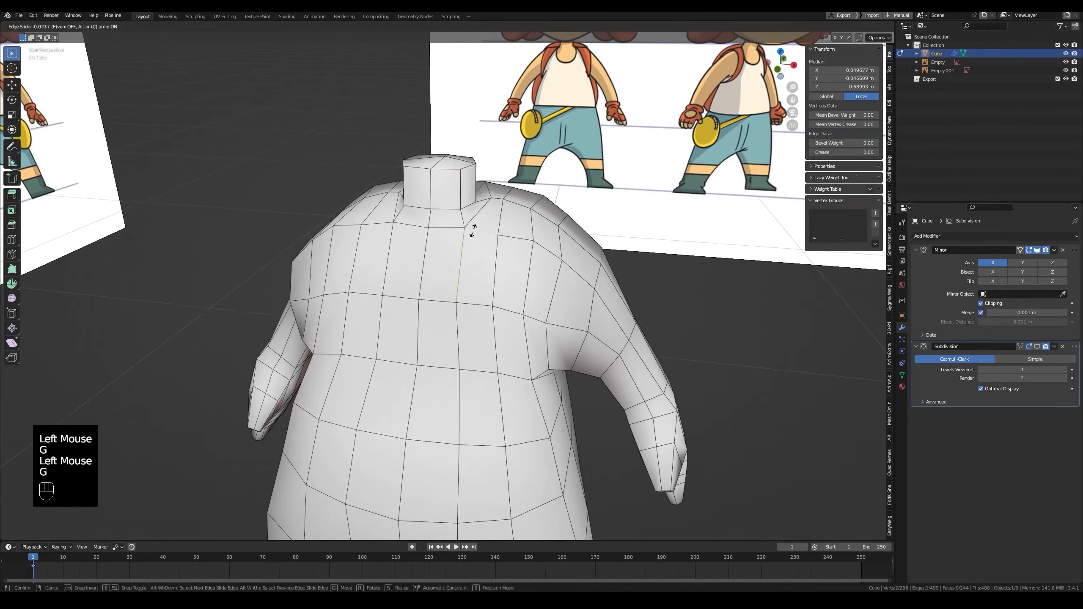
{"action": "left_click", "coordinate": [473, 230]}
Compare the neck and shoulders with the side reference in X-ray display.
{"action": "key", "text": "1"}
{"action": "left_click", "coordinate": [486, 203]}
{"action": "middle_click_drag", "start_coordinate": [486, 203], "coordinate": [410, 205]}
{"action": "left_click", "coordinate": [505, 216]}
{"action": "key", "text": "grave"}
{"action": "key", "text": "alt+z"}
{"action": "key", "text": "alt+z"}
{"action": "middle_click_drag", "start_coordinate": [403, 137], "coordinate": [410, 188]}
{"action": "left_click", "coordinate": [396, 156]}
{"action": "key", "text": "grave"}
{"action": "key", "text": "alt+z"}
{"action": "key", "text": "alt+z"}
Move the top front edge of the neck about 0.015 m forward along Y to follow the side reference.
{"action": "key", "text": "2"}
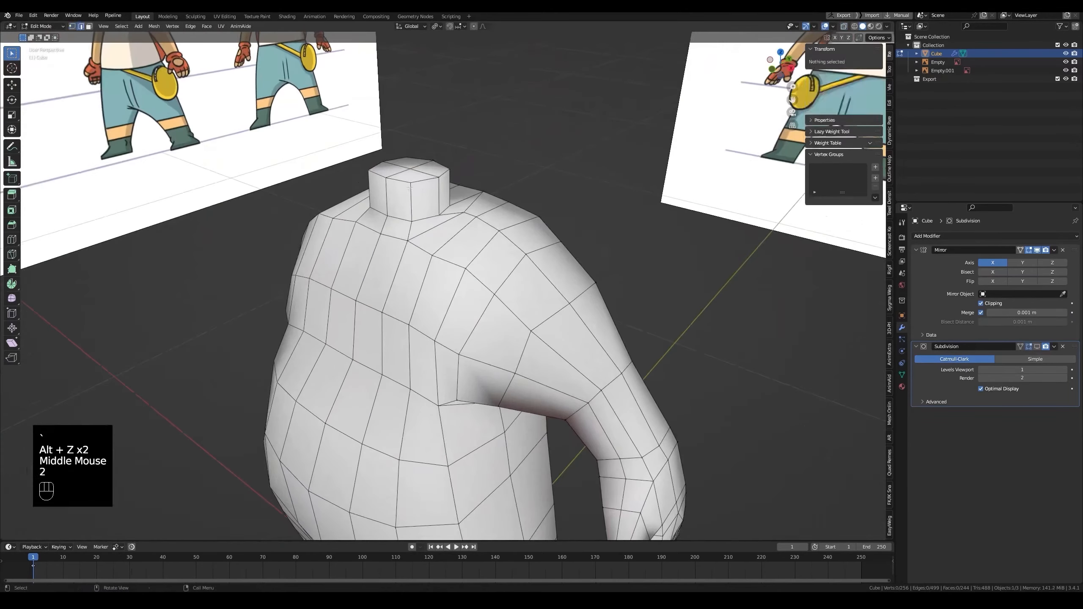
{"action": "left_click", "coordinate": [410, 188]}
{"action": "key", "text": "grave"}
{"action": "key", "text": "alt+z"}
{"action": "key", "text": "g"}
{"action": "left_click", "coordinate": [539, 190]}
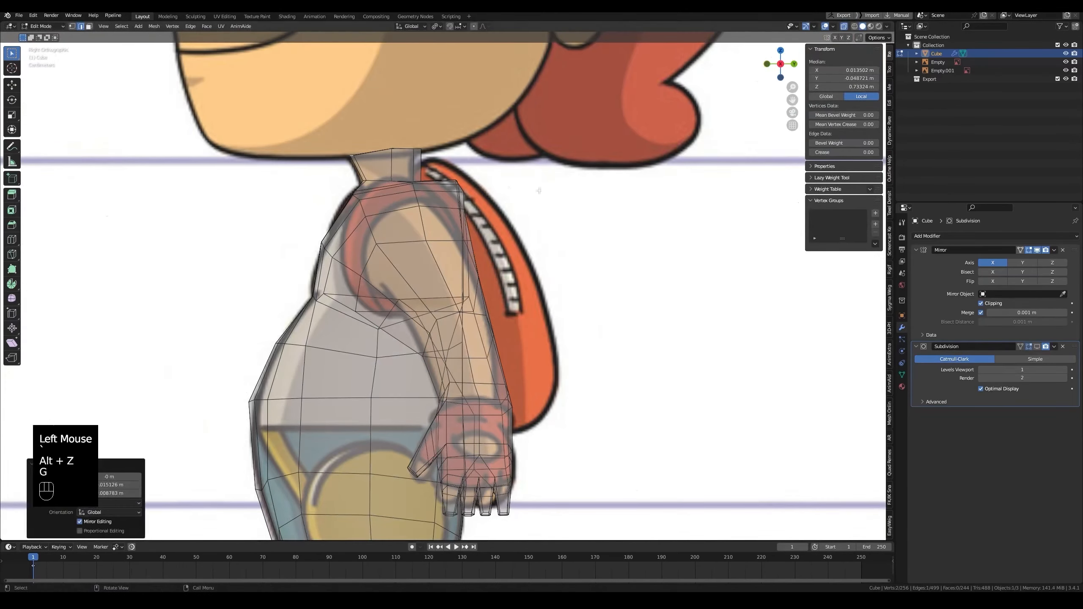
Move the back face of the neck about 0.006 m forward along Y to match the side reference.
{"action": "key", "text": "alt+z"}
{"action": "middle_click_drag", "start_coordinate": [428, 168], "coordinate": [435, 173]}
{"action": "key", "text": "3"}
{"action": "left_click", "coordinate": [435, 174]}
{"action": "key", "text": "grave"}
{"action": "key", "text": "alt+z"}
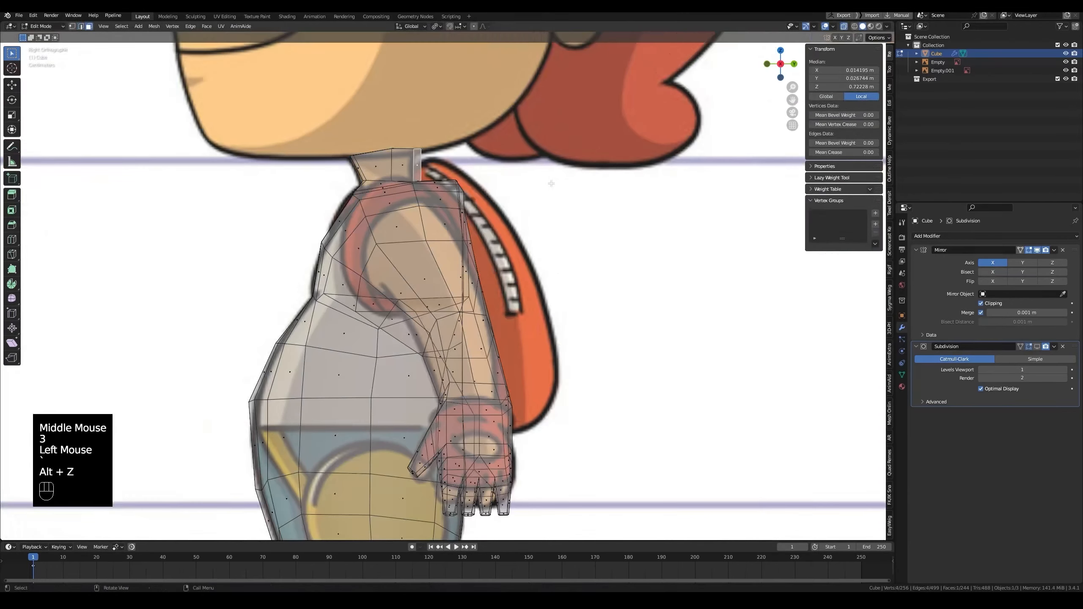
{"action": "left_click", "coordinate": [544, 184]}
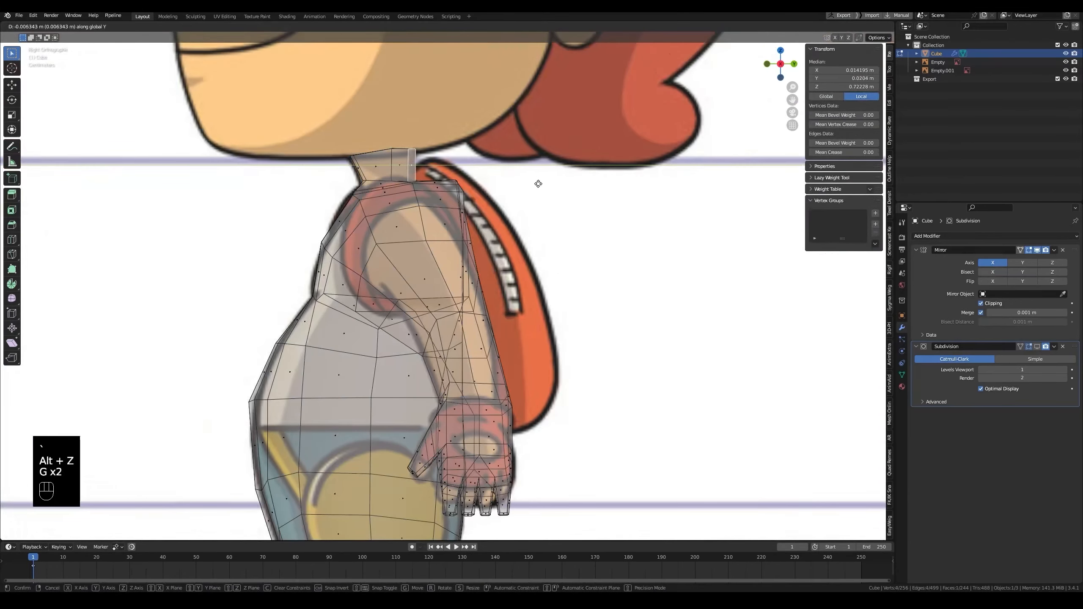
{"action": "left_click", "coordinate": [537, 184]}
{"action": "key", "text": "alt+z"}
Slide the edge at the front base of the neck in the side view and save the file.
{"action": "middle_click_drag", "start_coordinate": [537, 184], "coordinate": [478, 170]}
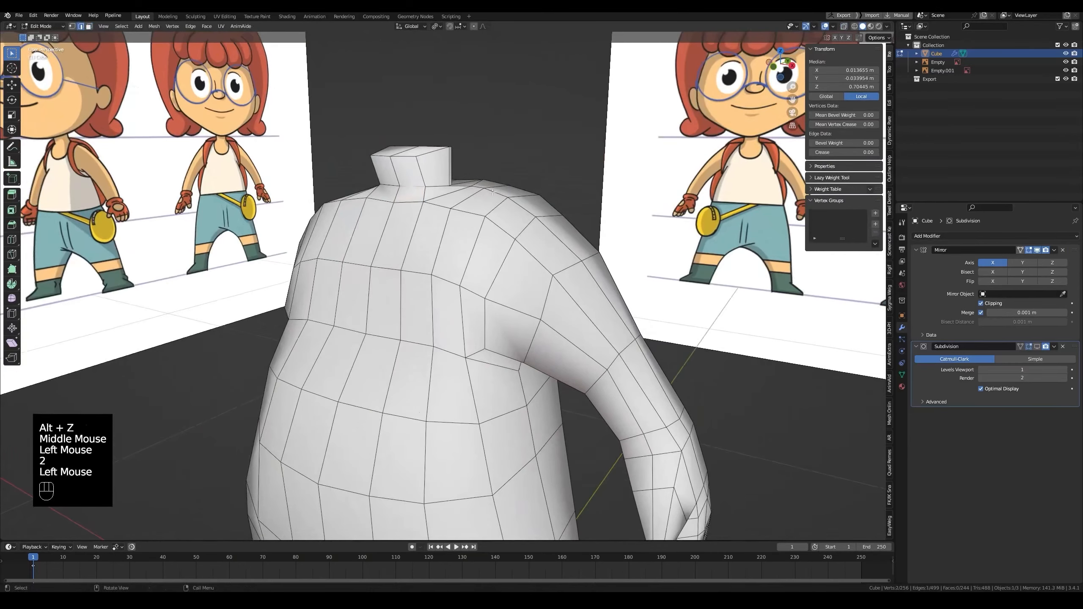
{"action": "key", "text": "grave"}
{"action": "key", "text": "alt+z"}
{"action": "key", "text": "alt+z"}
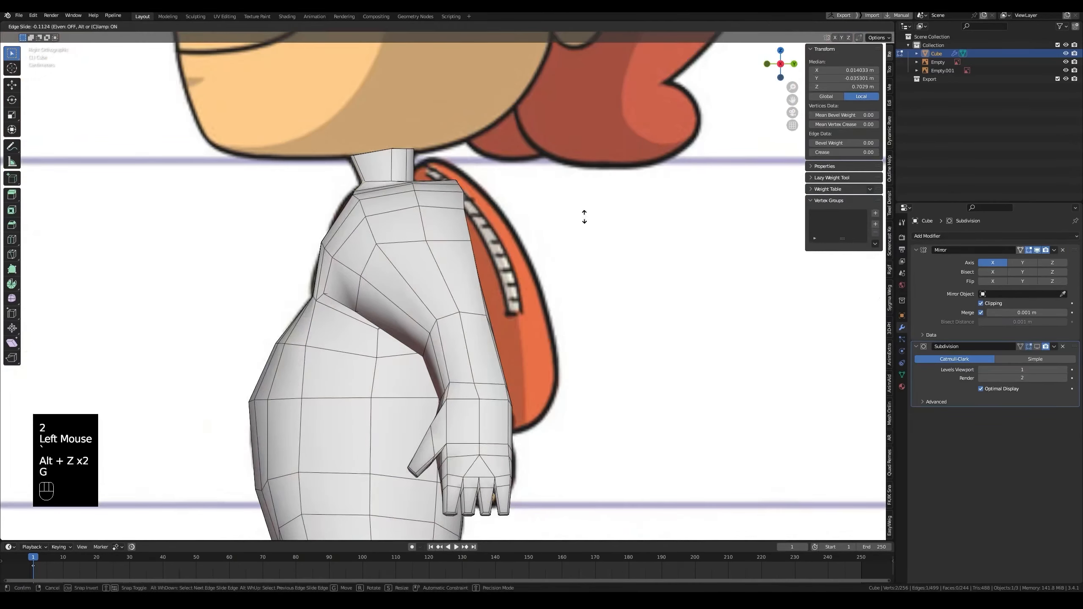
{"action": "left_click", "coordinate": [584, 216]}
{"action": "middle_click_drag", "start_coordinate": [585, 217], "coordinate": [413, 231]}
{"action": "key", "text": "alt+z"}
{"action": "key", "text": "alt+z"}
{"action": "scroll", "coordinate": [456, 206], "scroll_direction": "down", "scroll_amount": 1}
{"action": "key", "text": "ctrl+s"}
Adjust the centre vertex on the chest below the neck along its normal with Shrink/Fatten.
{"action": "key", "text": "1"}
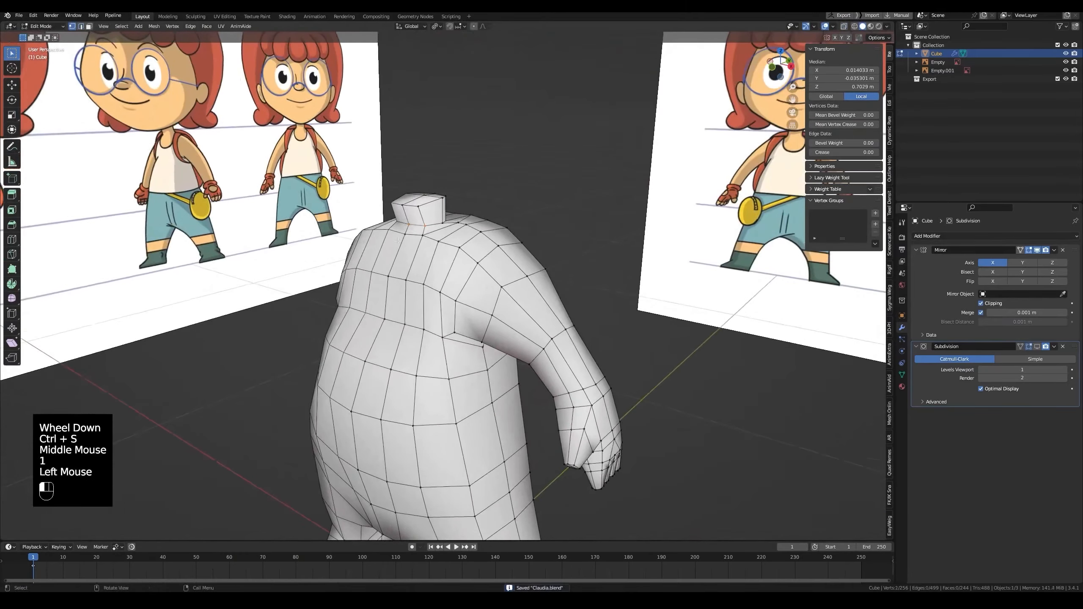
{"action": "left_click", "coordinate": [397, 241]}
{"action": "key", "text": "alt+s"}
{"action": "left_click", "coordinate": [533, 226]}
{"action": "key", "text": "grave"}
{"action": "middle_click_drag", "start_coordinate": [533, 226], "coordinate": [497, 252]}
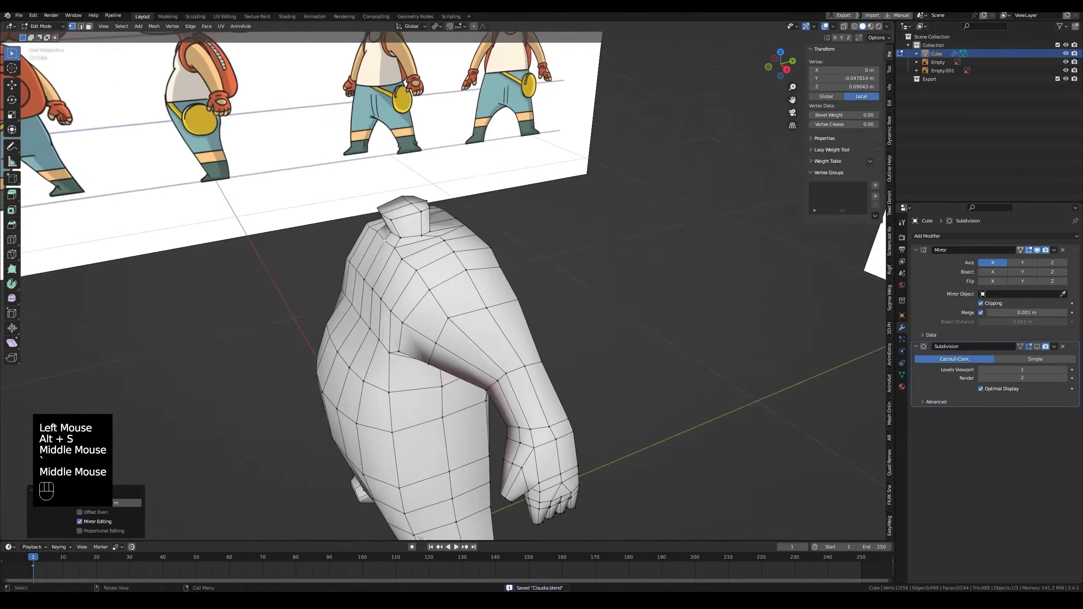
Extrude the top faces of the neck about 0.035 m upward to lengthen it toward the head.
{"action": "key", "text": "3"}
{"action": "left_click", "coordinate": [401, 206]}
{"action": "left_click", "coordinate": [404, 203], "text": "shift"}
{"action": "left_click", "coordinate": [417, 202], "text": "shift"}
{"action": "left_click", "coordinate": [405, 203]}
{"action": "left_click", "coordinate": [416, 202], "text": "shift"}
{"action": "left_click", "coordinate": [404, 204]}
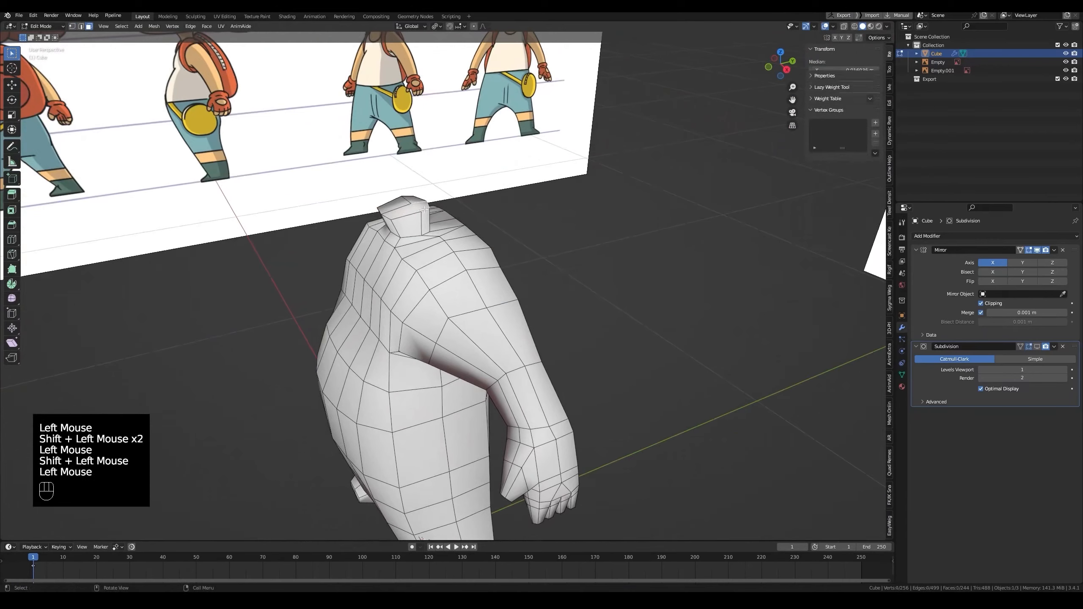
{"action": "left_click", "coordinate": [416, 202], "text": "shift"}
{"action": "key", "text": "grave"}
{"action": "key", "text": "alt+z"}
{"action": "key", "text": "alt+z"}
{"action": "key", "text": "e"}
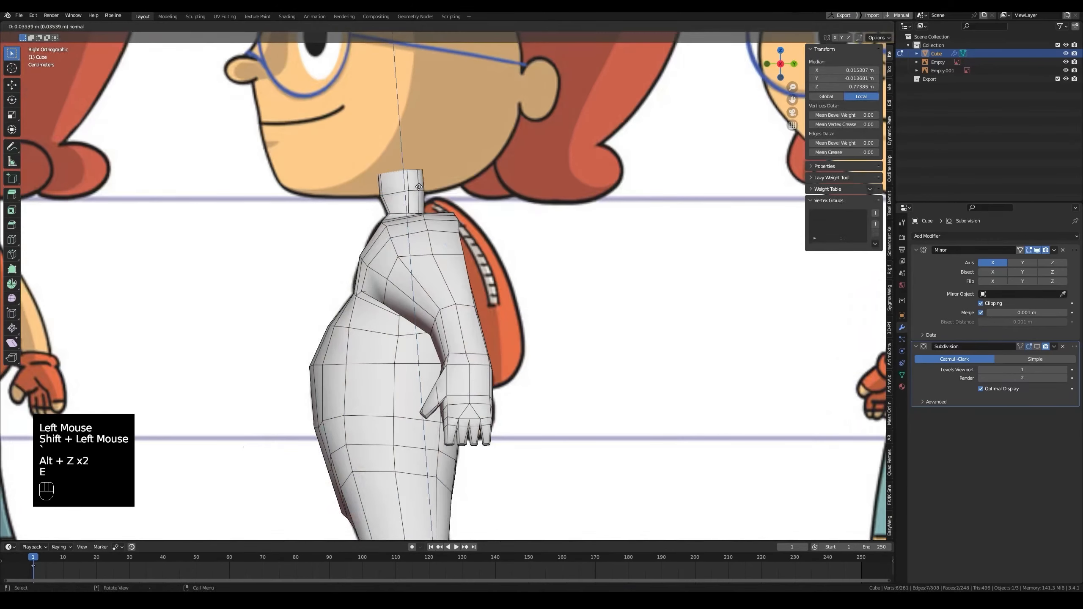
{"action": "left_click", "coordinate": [419, 188]}
{"action": "key", "text": "alt+z"}
{"action": "middle_click_drag", "start_coordinate": [419, 188], "coordinate": [469, 213]}
{"action": "key", "text": "alt+z"}
{"action": "left_click", "coordinate": [497, 229]}
Fatten the upper face loop of the neck by about 0.003 m along its normals with Shrink/Fatten.
{"action": "key", "text": "grave"}
{"action": "key", "text": "alt+z"}
{"action": "key", "text": "alt+z"}
{"action": "scroll", "coordinate": [447, 216], "scroll_direction": "up", "scroll_amount": 2}
{"action": "scroll", "coordinate": [443, 212], "scroll_direction": "down", "scroll_amount": 3}
{"action": "key", "text": "3"}
{"action": "left_click", "coordinate": [410, 213], "text": "alt"}
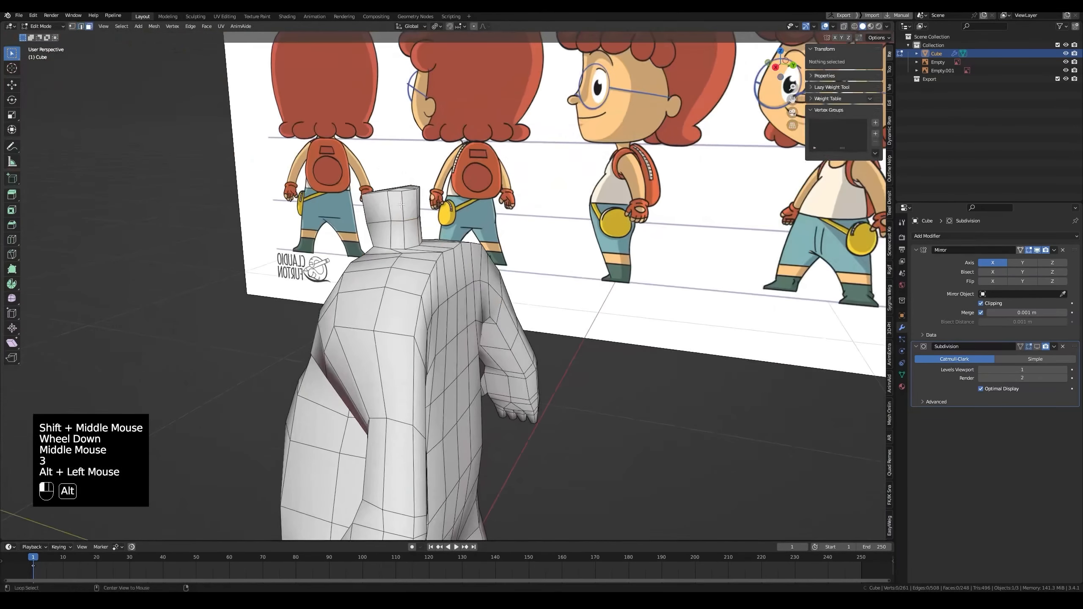
{"action": "key", "text": "alt+s"}
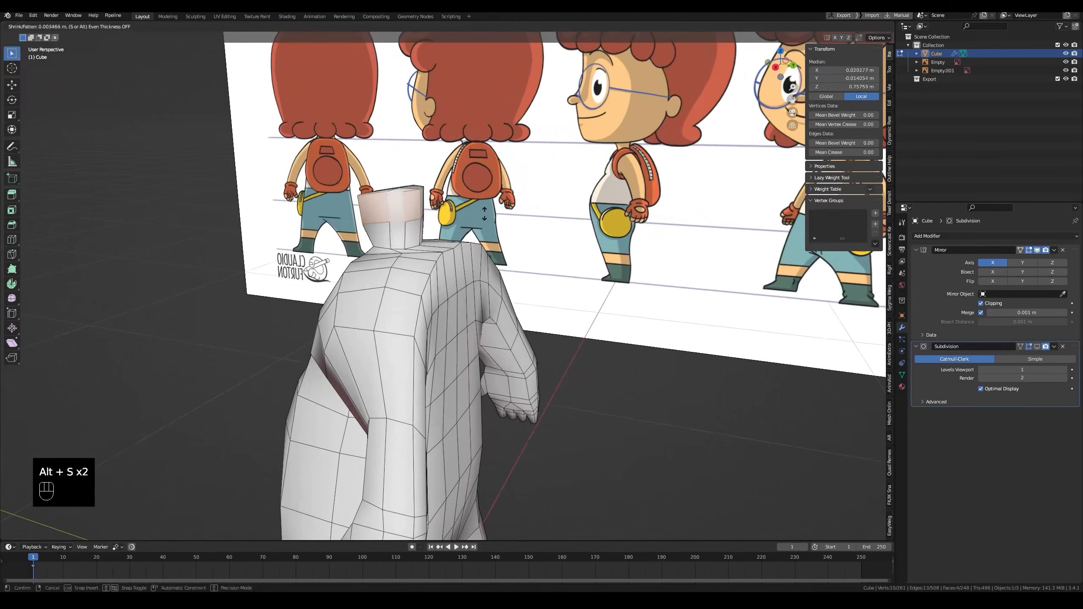
Scale the top edge loop of the neck to about 1.2 times without changing Z and save the file.
{"action": "left_click", "coordinate": [406, 193], "text": "alt"}
{"action": "middle_click_drag", "start_coordinate": [406, 194], "coordinate": [505, 226]}
{"action": "left_click", "coordinate": [403, 215], "text": "alt+shift"}
{"action": "key", "text": "grave"}
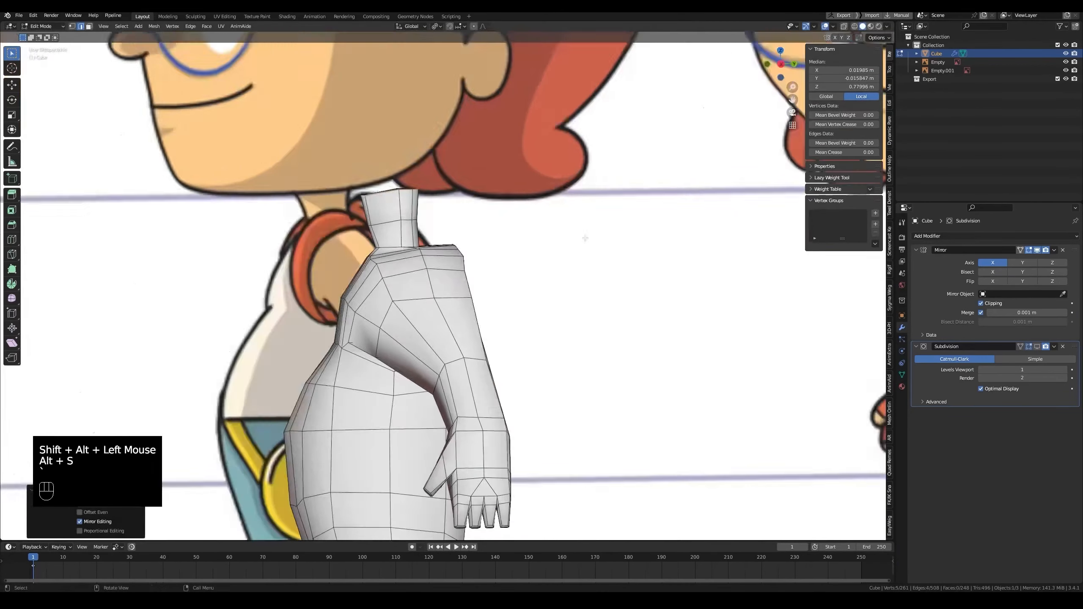
{"action": "key", "text": "ctrl+z"}
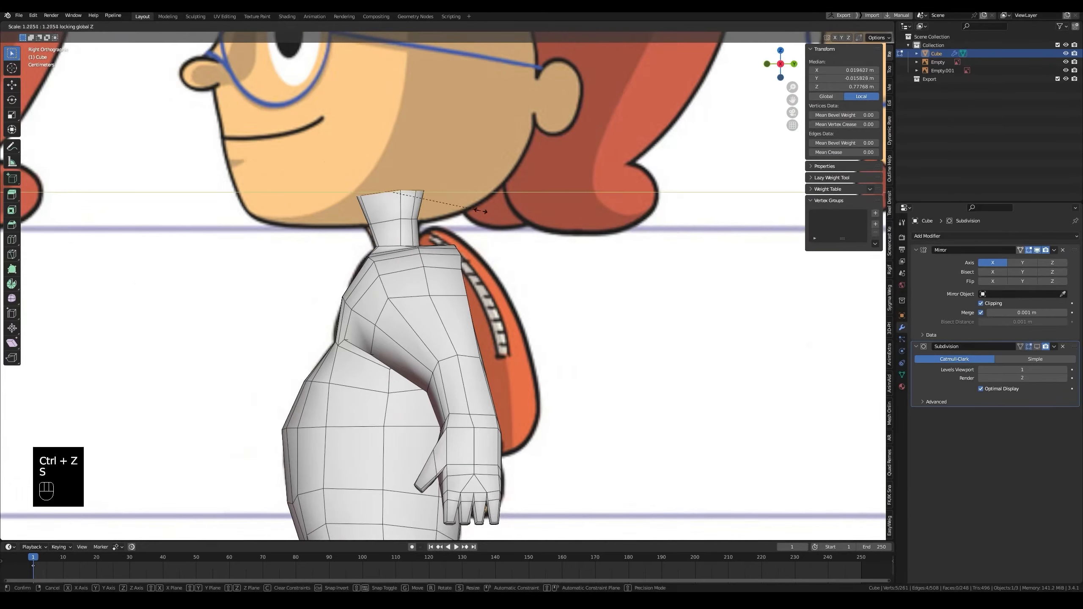
{"action": "left_click", "coordinate": [481, 211]}
{"action": "key", "text": "ctrl+s"}
Slide the vertex on the front side of the neck, halfway up, along its edge.
{"action": "scroll", "coordinate": [481, 211], "scroll_direction": "down", "scroll_amount": 2}
{"action": "middle_click_drag", "start_coordinate": [481, 211], "coordinate": [469, 245]}
{"action": "left_click", "coordinate": [410, 206]}
{"action": "scroll", "coordinate": [410, 209], "scroll_direction": "down", "scroll_amount": 1}
{"action": "middle_click_drag", "start_coordinate": [410, 209], "coordinate": [378, 213]}
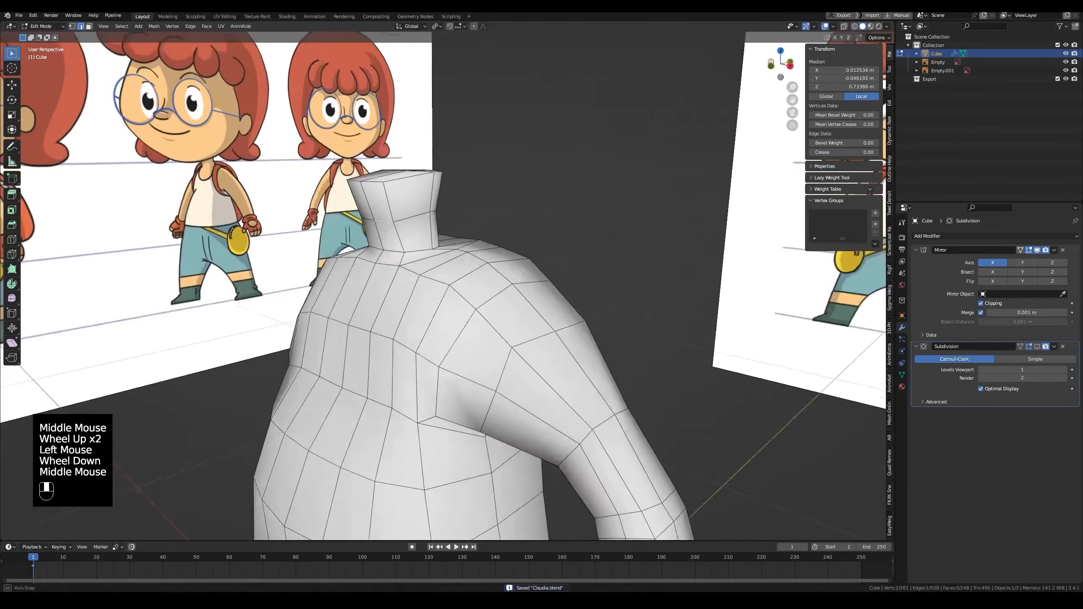
{"action": "key", "text": "1"}
{"action": "left_click", "coordinate": [394, 223]}
{"action": "key", "text": "g"}
{"action": "key", "text": "g"}
{"action": "left_click", "coordinate": [396, 225]}
Move the centre vertex at the front base of the neck about 0.003 m forward along Y and save the file.
{"action": "key", "text": "grave"}
{"action": "middle_click_drag", "start_coordinate": [463, 225], "coordinate": [423, 221]}
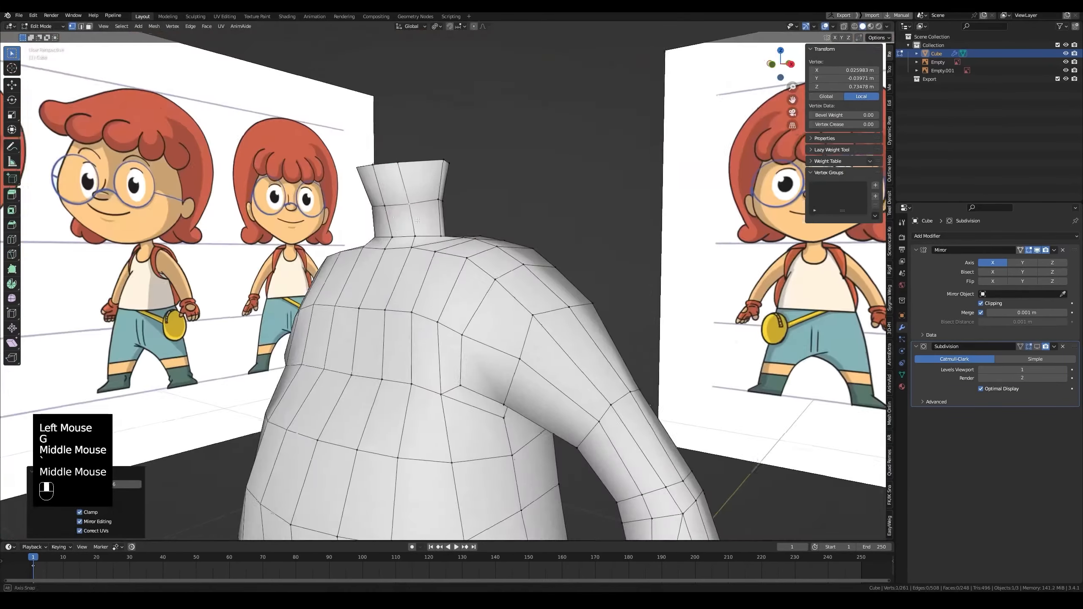
{"action": "left_click", "coordinate": [399, 241]}
{"action": "key", "text": "g"}
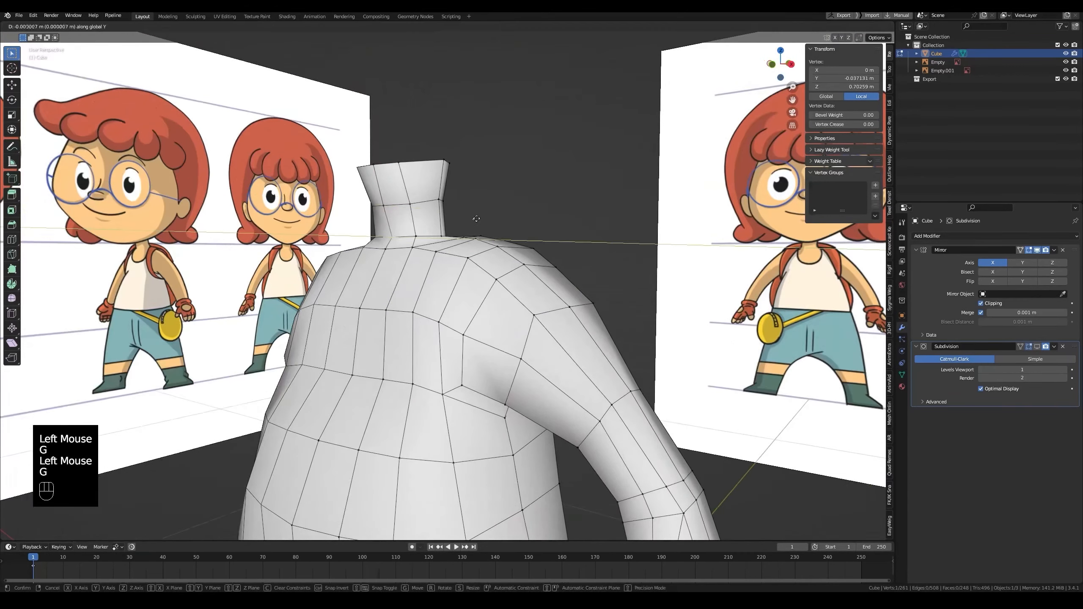
{"action": "left_click", "coordinate": [401, 241]}
{"action": "key", "text": "ctrl+s"}
Return to Object Mode, compare the body with the side and front references, and save the file.
{"action": "key", "text": "grave"}
{"action": "key", "text": "alt+z"}
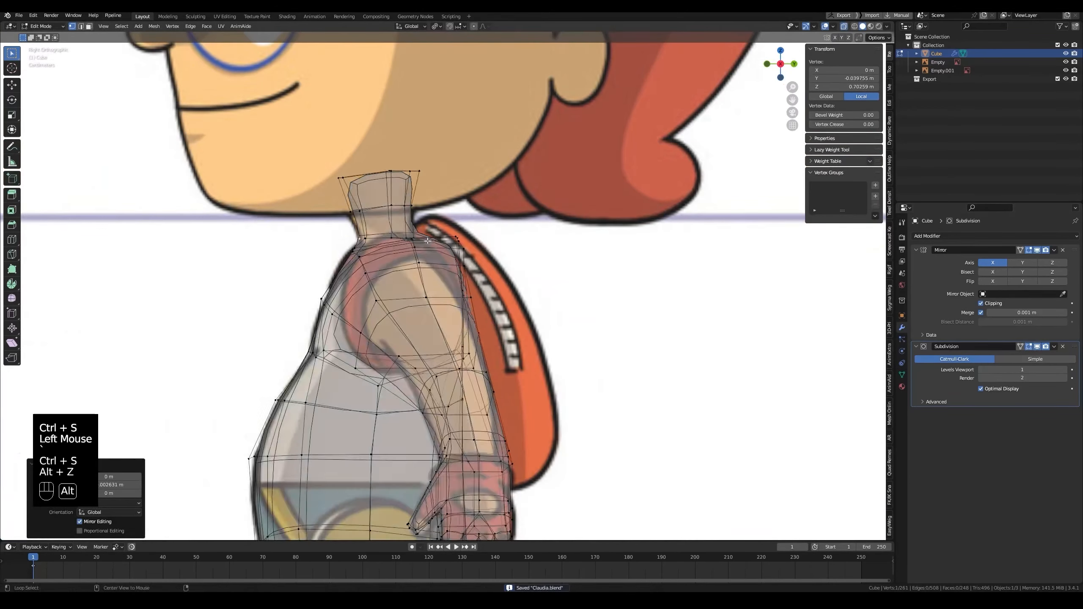
{"action": "key", "text": "alt+z"}
{"action": "key", "text": "Tab"}
{"action": "scroll", "coordinate": [437, 377], "scroll_direction": "down", "scroll_amount": 2}
{"action": "key", "text": "ctrl+s"}
{"action": "middle_click_drag", "start_coordinate": [469, 298], "coordinate": [518, 275]}
{"action": "key", "text": "ctrl+s"}
{"action": "scroll", "coordinate": [518, 275], "scroll_direction": "down", "scroll_amount": 2}
{"action": "key", "text": "grave"}
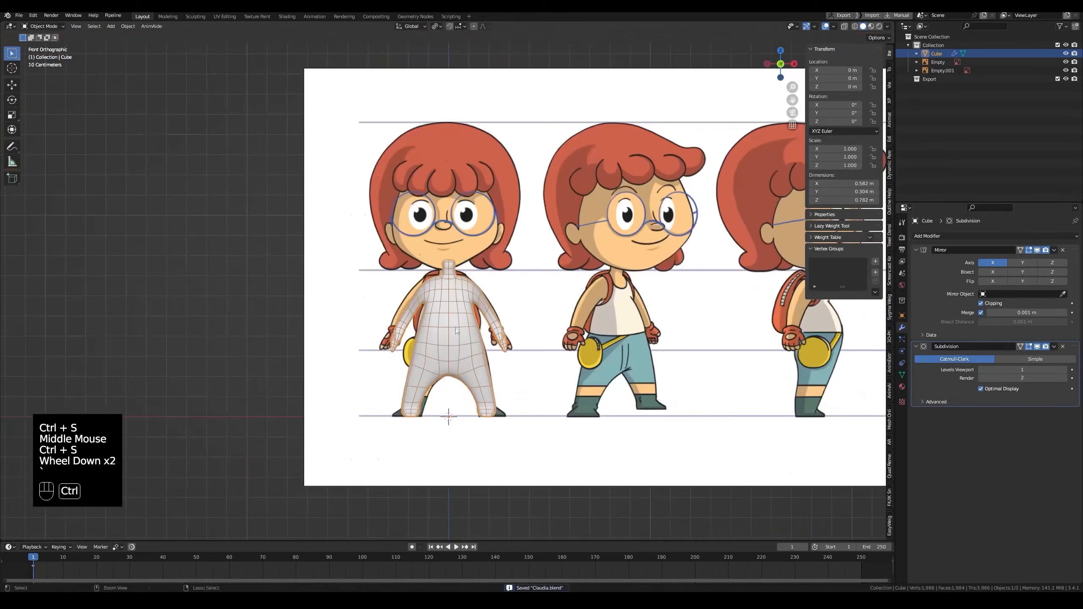
{"action": "key", "text": "ctrl+s"}
Move the front reference image about 0.017 m along X to centre the figure behind the body, and save the file.
{"action": "scroll", "coordinate": [466, 380], "scroll_direction": "up", "scroll_amount": 2}
{"action": "middle_click_drag", "start_coordinate": [465, 380], "coordinate": [580, 368], "text": "shift"}
{"action": "scroll", "coordinate": [565, 358], "scroll_direction": "down", "scroll_amount": 1}
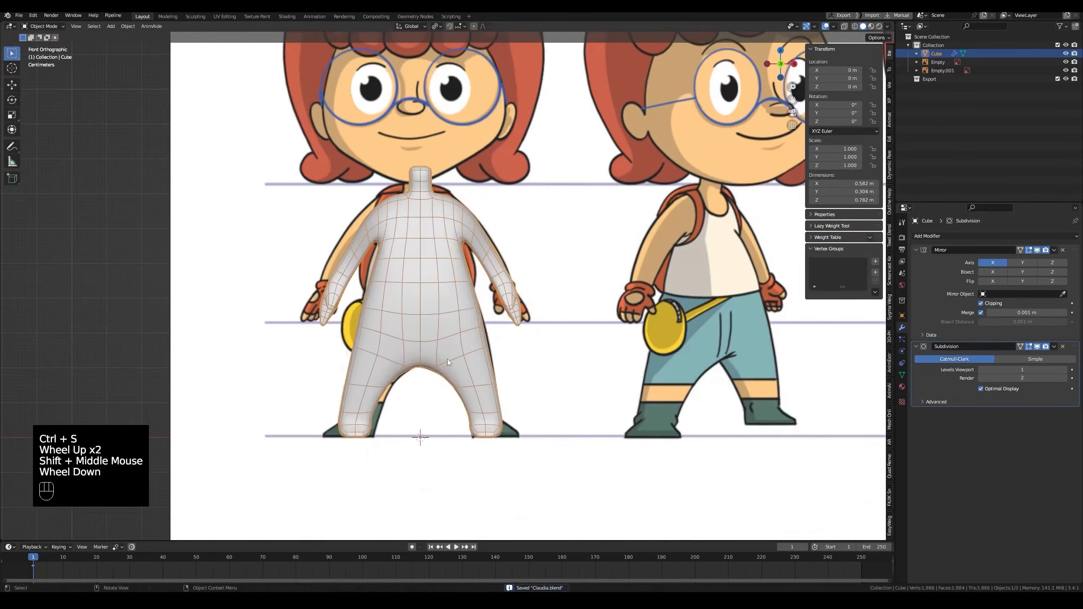
{"action": "left_click", "coordinate": [519, 205]}
{"action": "key", "text": "g"}
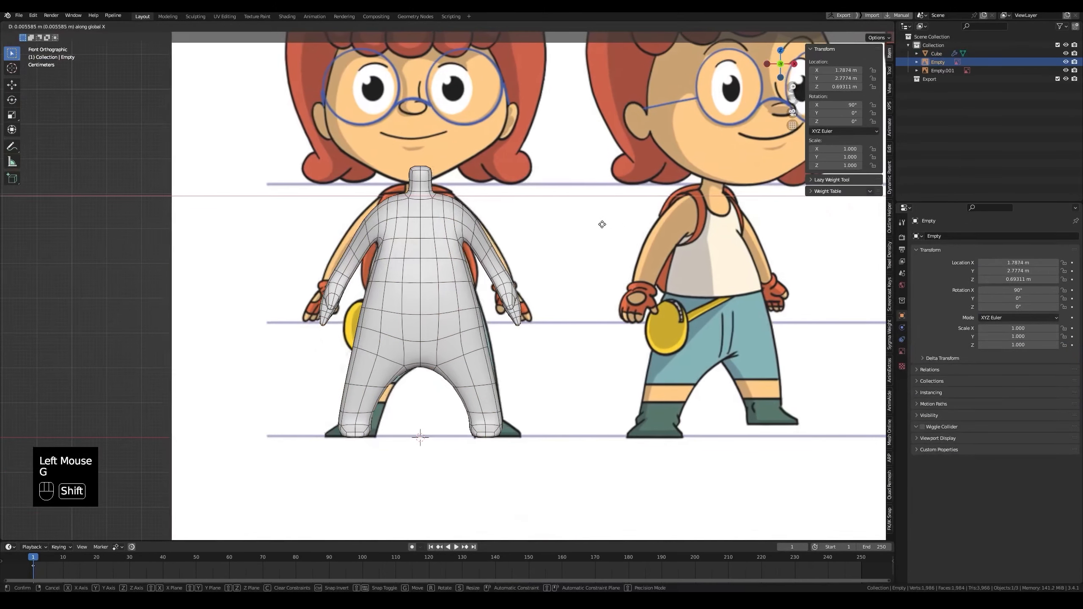
{"action": "left_click", "coordinate": [620, 229]}
{"action": "key", "text": "alt+z"}
{"action": "key", "text": "alt+z"}
{"action": "key", "text": "g"}
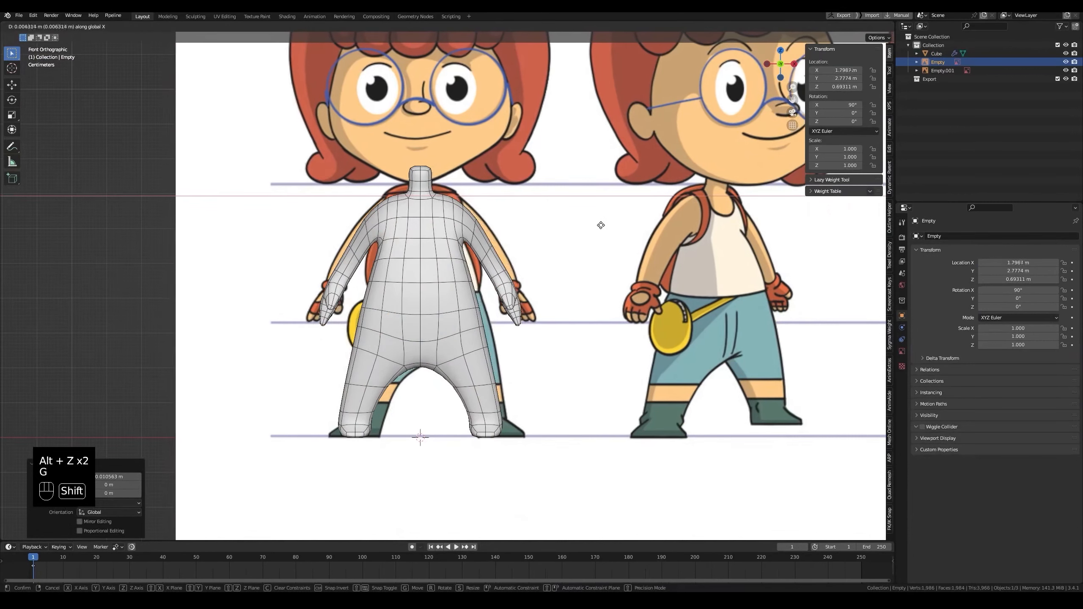
{"action": "left_click", "coordinate": [601, 225]}
{"action": "key", "text": "alt+z"}
{"action": "key", "text": "alt+z"}
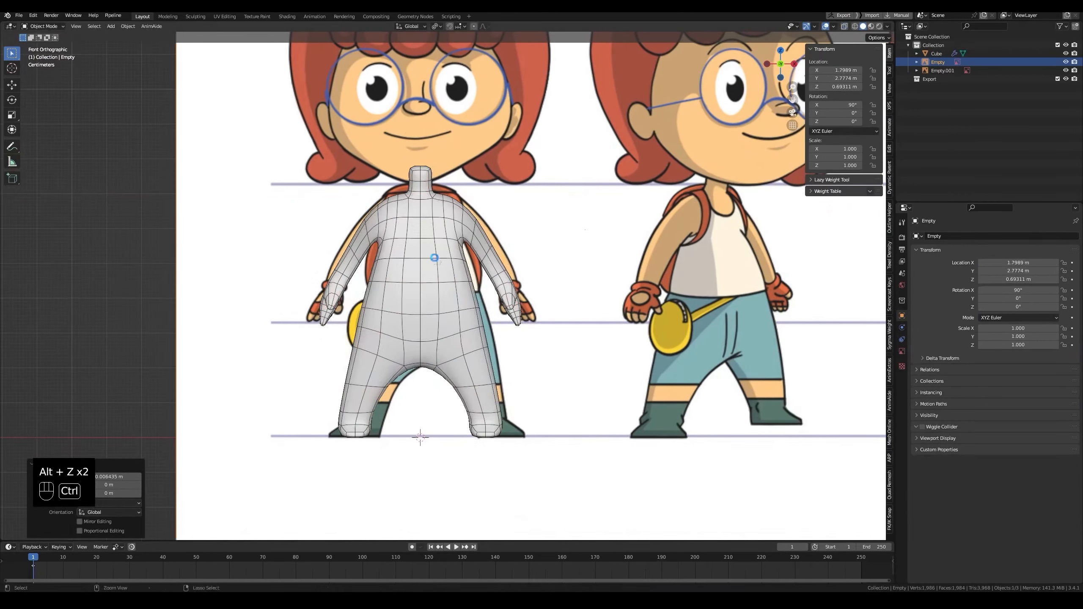
Add a separate cube for the head and scale its mesh down to about 0.24 m in Edit Mode.
{"action": "left_click", "coordinate": [431, 188]}
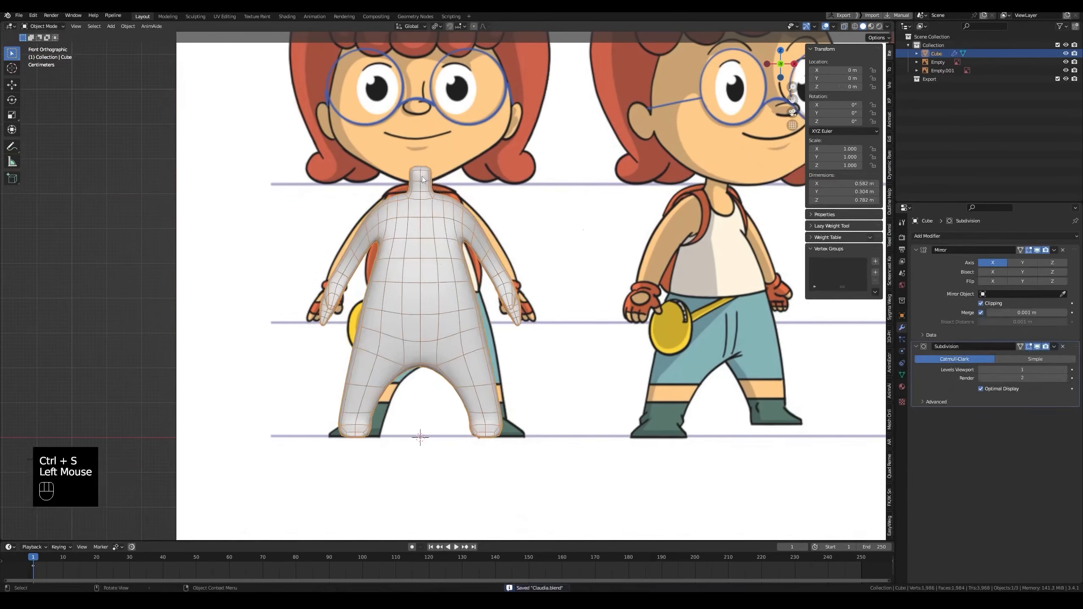
{"action": "left_click", "coordinate": [455, 182]}
{"action": "key", "text": "shift+a"}
{"action": "left_click", "coordinate": [492, 199]}
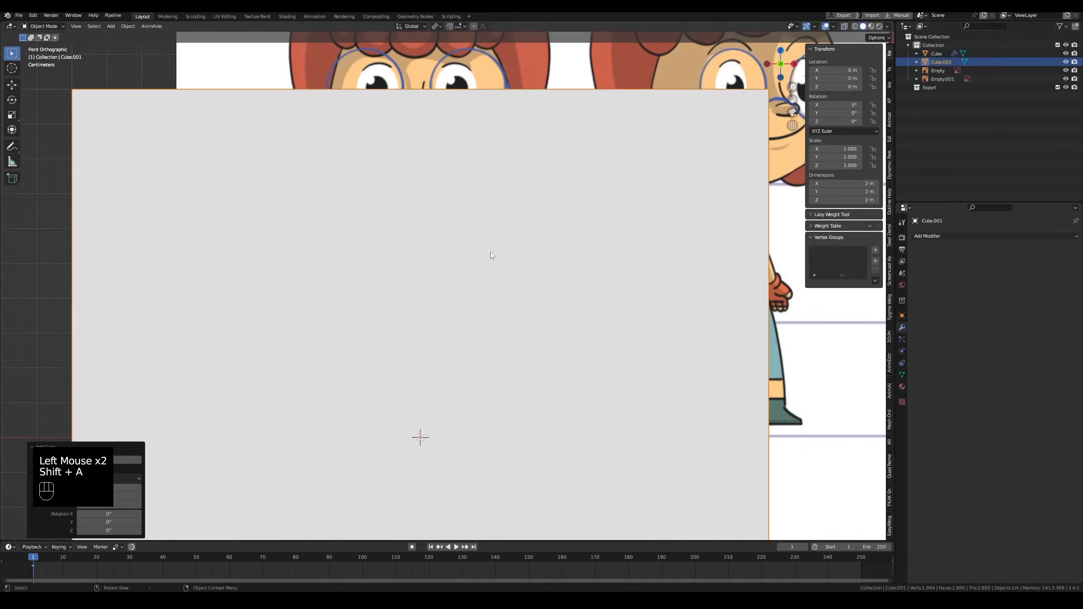
{"action": "scroll", "coordinate": [495, 265], "scroll_direction": "down", "scroll_amount": 4}
{"action": "middle_click_drag", "start_coordinate": [497, 278], "coordinate": [601, 320]}
{"action": "key", "text": "Tab"}
{"action": "key", "text": "s"}
{"action": "left_click", "coordinate": [543, 320]}
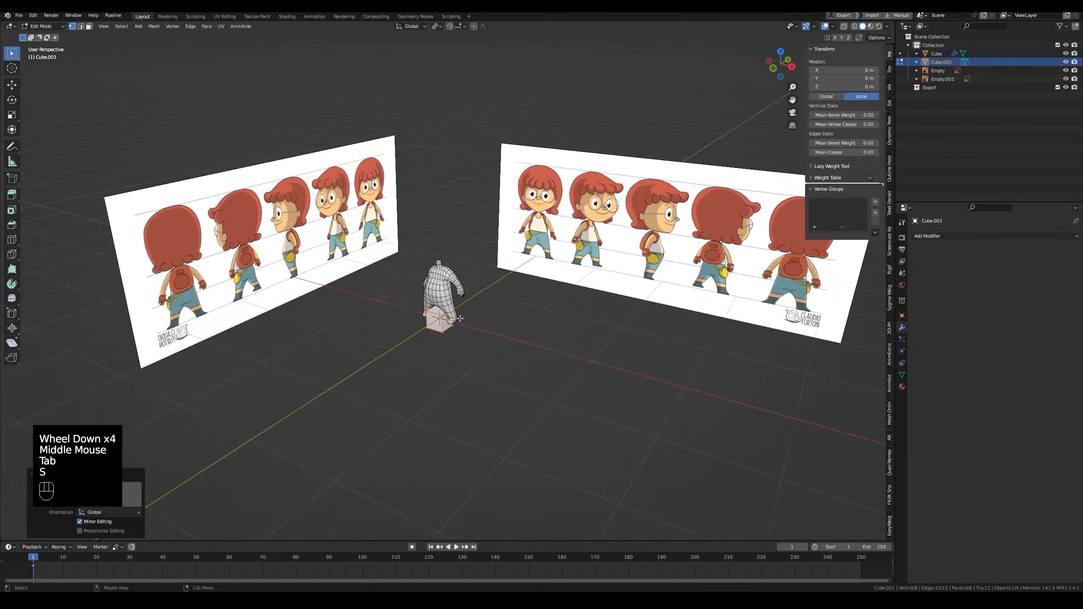
Cut the cube through its middle with a vertical loop and delete the vertices of one half.
{"action": "key", "text": "grave"}
{"action": "scroll", "coordinate": [449, 328], "scroll_direction": "up", "scroll_amount": 3}
{"action": "double_click", "coordinate": [430, 358]}
{"action": "middle_click_drag", "start_coordinate": [430, 357], "coordinate": [420, 368]}
{"action": "key", "text": "1"}
{"action": "key", "text": "alt+z"}
{"action": "left_click_drag", "start_coordinate": [369, 330], "coordinate": [413, 441]}
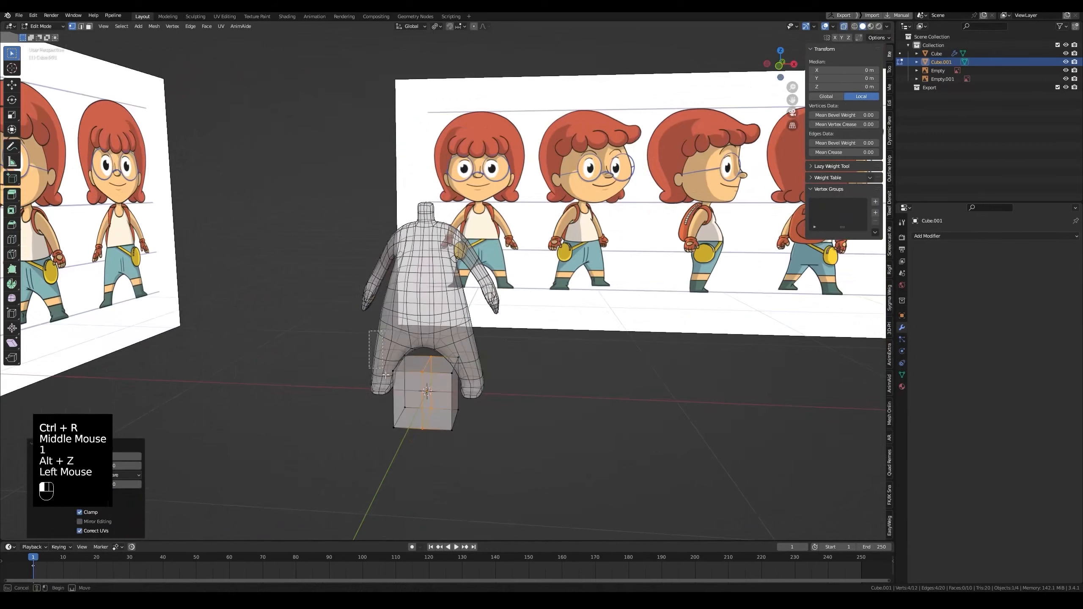
{"action": "key", "text": "x"}
{"action": "left_click", "coordinate": [458, 400]}
{"action": "key", "text": "alt+z"}
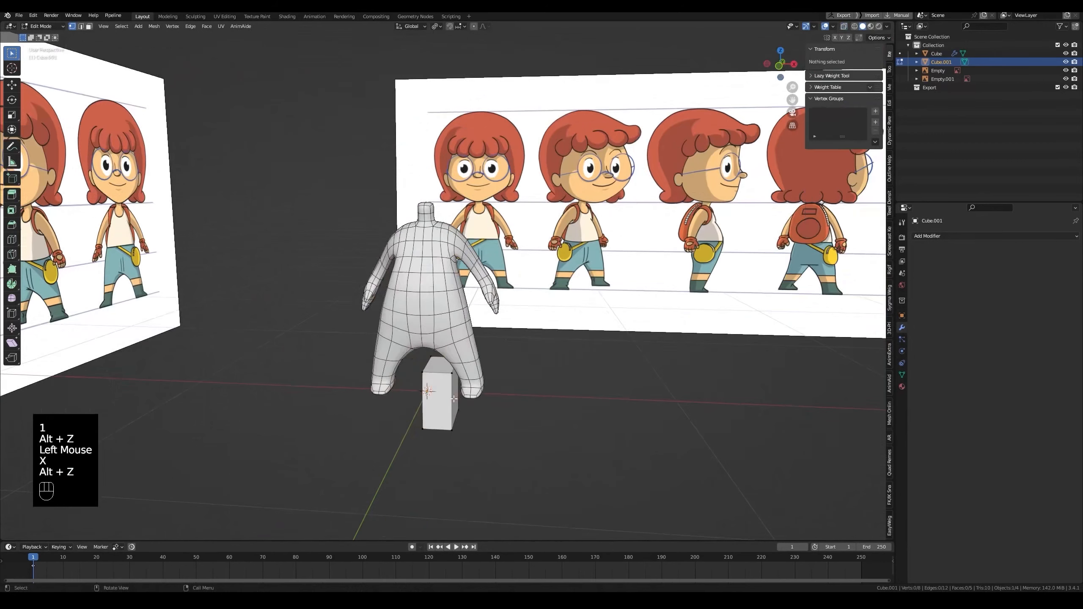
Add a Mirror modifier on the X axis with Clipping enabled to the half cube.
{"action": "left_click", "coordinate": [949, 238]}
{"action": "left_click", "coordinate": [917, 335]}
{"action": "key", "text": "grave"}
{"action": "left_click", "coordinate": [880, 342]}
Raise the whole head mesh about 0.946 m along Z onto the face of the front reference.
{"action": "key", "text": "a"}
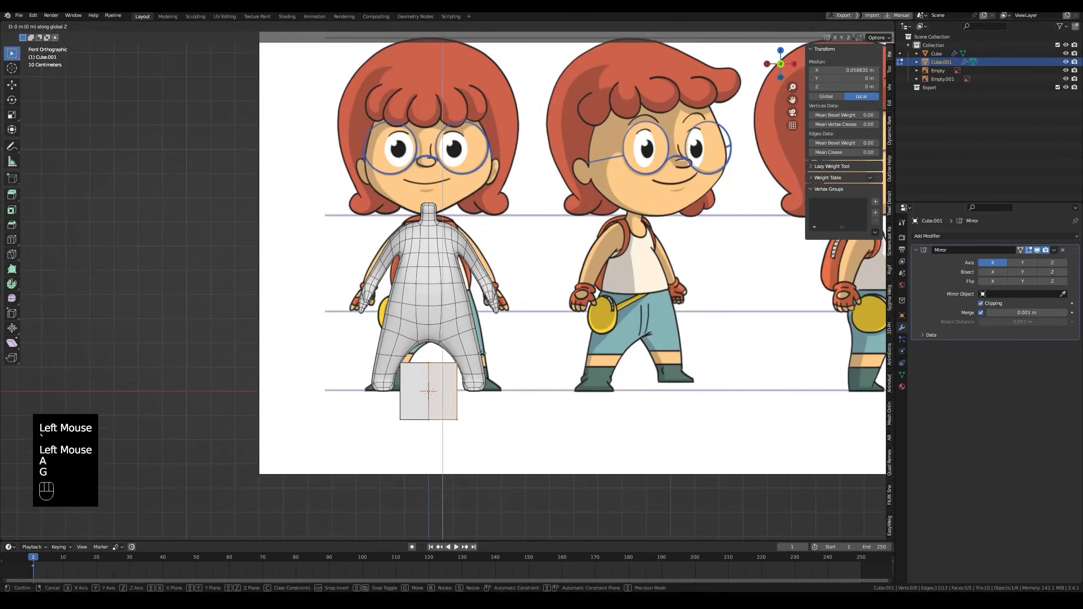
{"action": "key", "text": "g"}
{"action": "left_click", "coordinate": [485, 161]}
{"action": "key", "text": "alt+z"}
{"action": "key", "text": "alt+z"}
{"action": "key", "text": "s"}
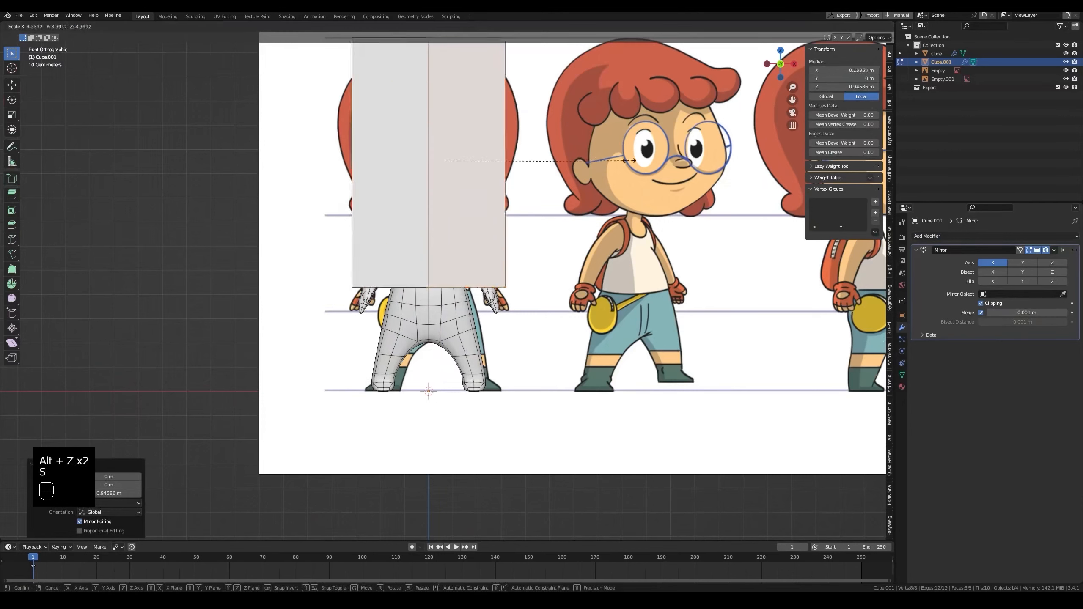
{"action": "right_click", "coordinate": [546, 141]}
{"action": "left_click_drag", "start_coordinate": [439, 121], "coordinate": [508, 211]}
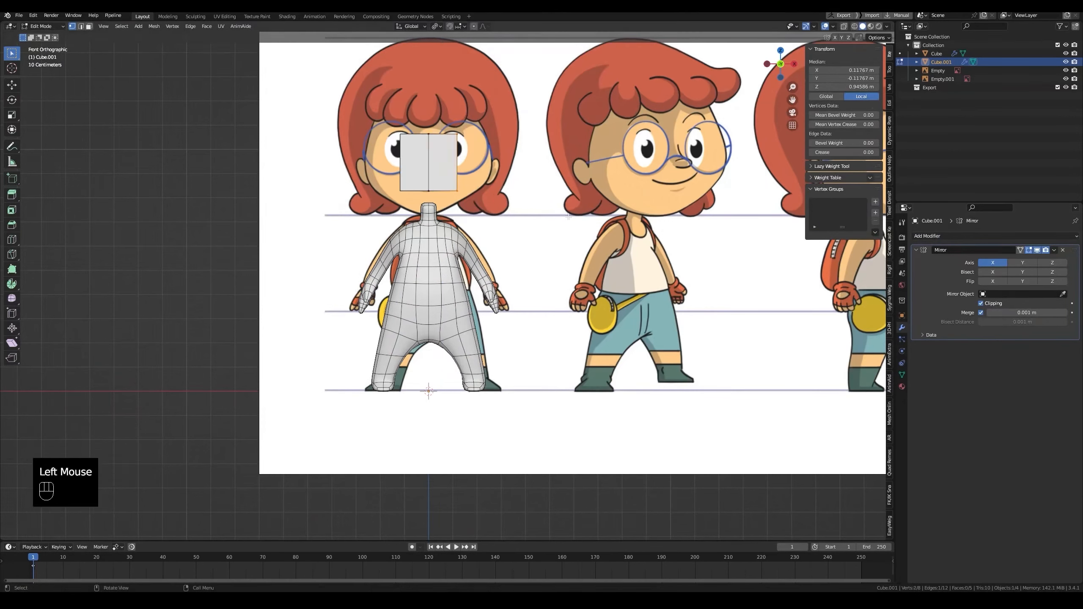
{"action": "key", "text": "g"}
{"action": "right_click", "coordinate": [576, 171]}
Scale the head mesh to about 2.3 times and raise it about 0.058 m along Z.
{"action": "key", "text": "alt+z"}
{"action": "key", "text": "a"}
{"action": "key", "text": "s"}
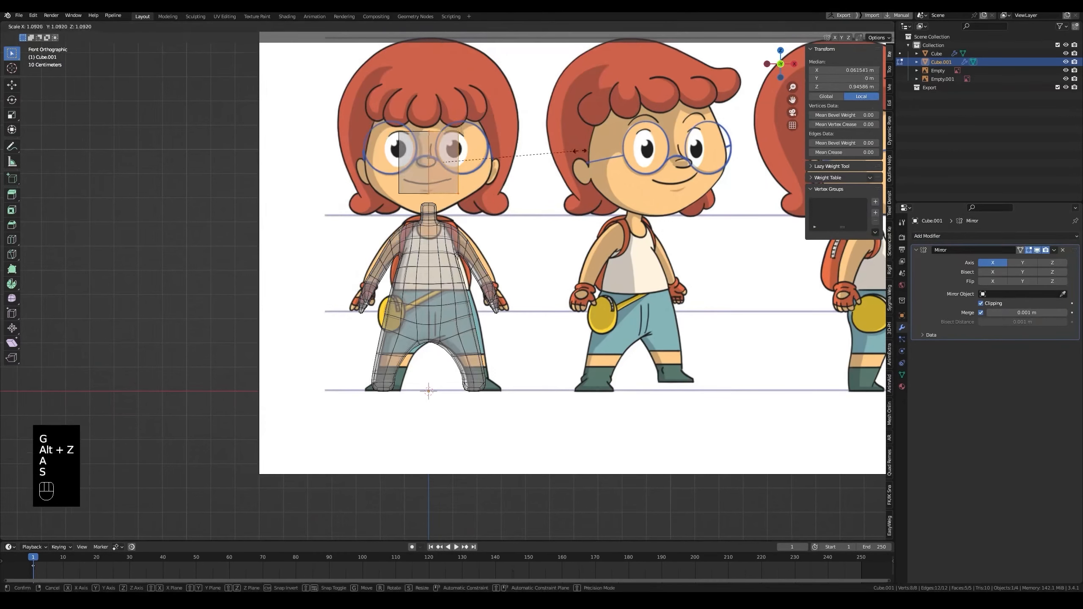
{"action": "left_click", "coordinate": [732, 143]}
{"action": "key", "text": "g"}
{"action": "key", "text": "z"}
{"action": "left_click", "coordinate": [452, 140]}
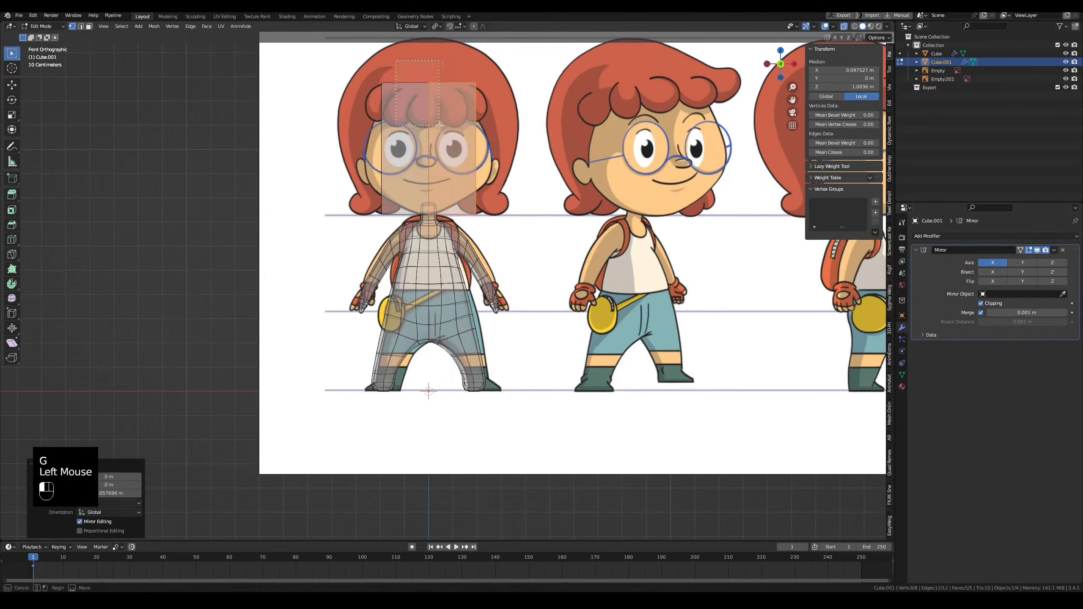
{"action": "left_click_drag", "start_coordinate": [440, 125], "coordinate": [442, 226]}
{"action": "key", "text": "g"}
{"action": "right_click", "coordinate": [443, 200]}
Raise the top centre edge of the head about 0.2 m along Z to the top of the hair and save the file.
{"action": "left_click_drag", "start_coordinate": [400, 64], "coordinate": [458, 130]}
{"action": "middle_click_drag", "start_coordinate": [458, 131], "coordinate": [449, 199], "text": "shift"}
{"action": "key", "text": "g"}
{"action": "key", "text": "z"}
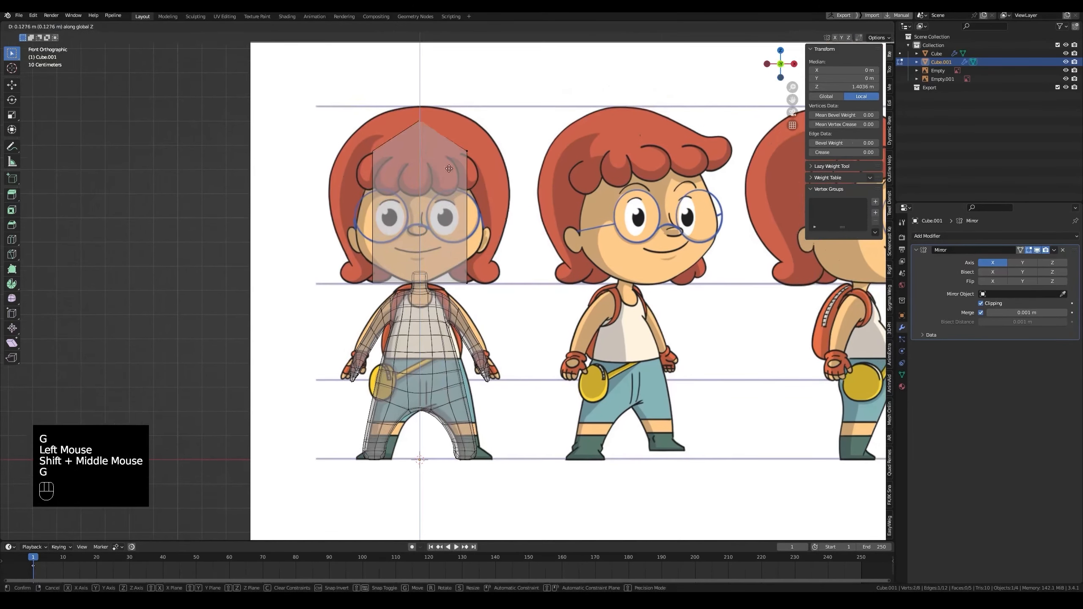
{"action": "left_click", "coordinate": [447, 153]}
{"action": "left_click", "coordinate": [437, 27]}
{"action": "left_click", "coordinate": [447, 37]}
{"action": "key", "text": "ctrl+s"}
Raise the outer top edge of the head along Z and lower the top centre edge to nearly the same height.
{"action": "left_click_drag", "start_coordinate": [447, 131], "coordinate": [490, 300]}
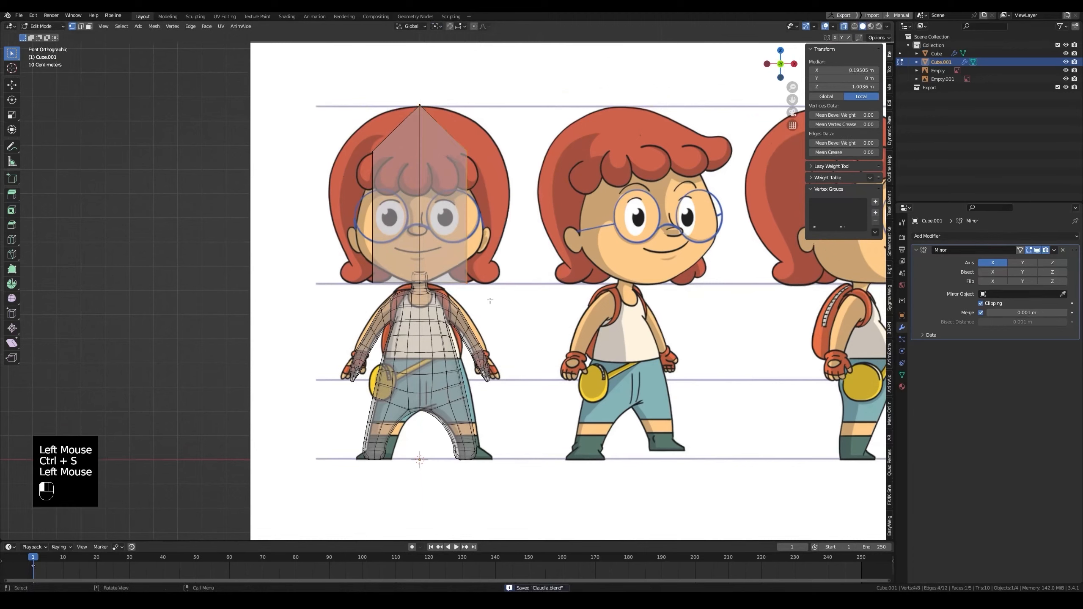
{"action": "left_click_drag", "start_coordinate": [459, 136], "coordinate": [491, 170]}
{"action": "key", "text": "g"}
{"action": "key", "text": "z"}
{"action": "left_click", "coordinate": [491, 144]}
{"action": "left_click_drag", "start_coordinate": [404, 88], "coordinate": [446, 126]}
{"action": "key", "text": "g"}
{"action": "key", "text": "z"}
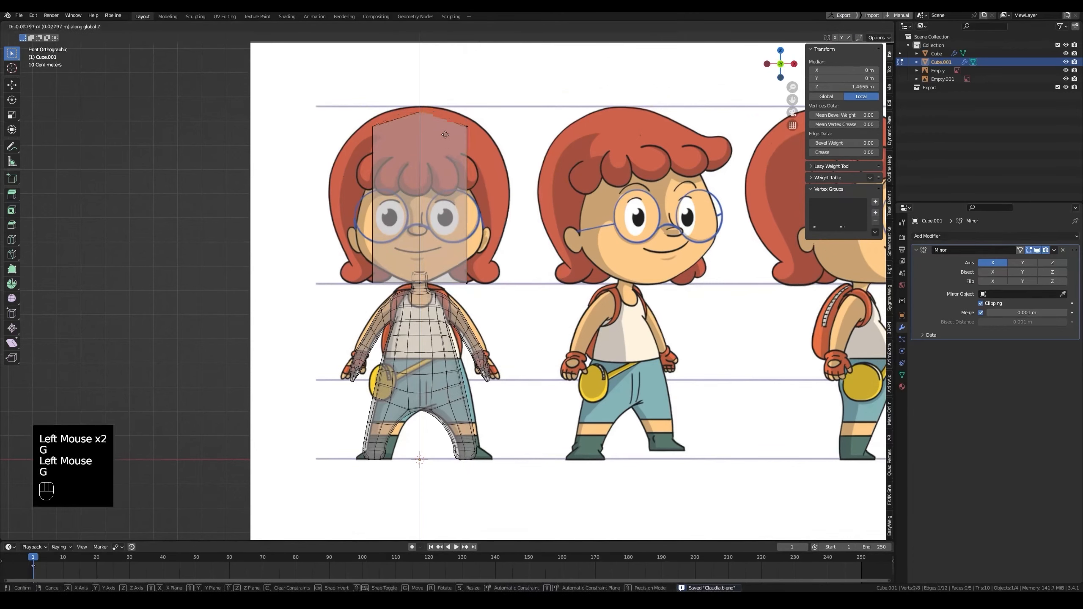
{"action": "left_click", "coordinate": [444, 145]}
Flatten the top face of the head by scaling it along Z with the Scale tool.
{"action": "middle_click_drag", "start_coordinate": [443, 146], "coordinate": [437, 112]}
{"action": "key", "text": "3"}
{"action": "left_click", "coordinate": [440, 150]}
{"action": "key", "text": "alt+z"}
{"action": "left_click", "coordinate": [13, 117]}
{"action": "left_click_drag", "start_coordinate": [434, 95], "coordinate": [435, 128]}
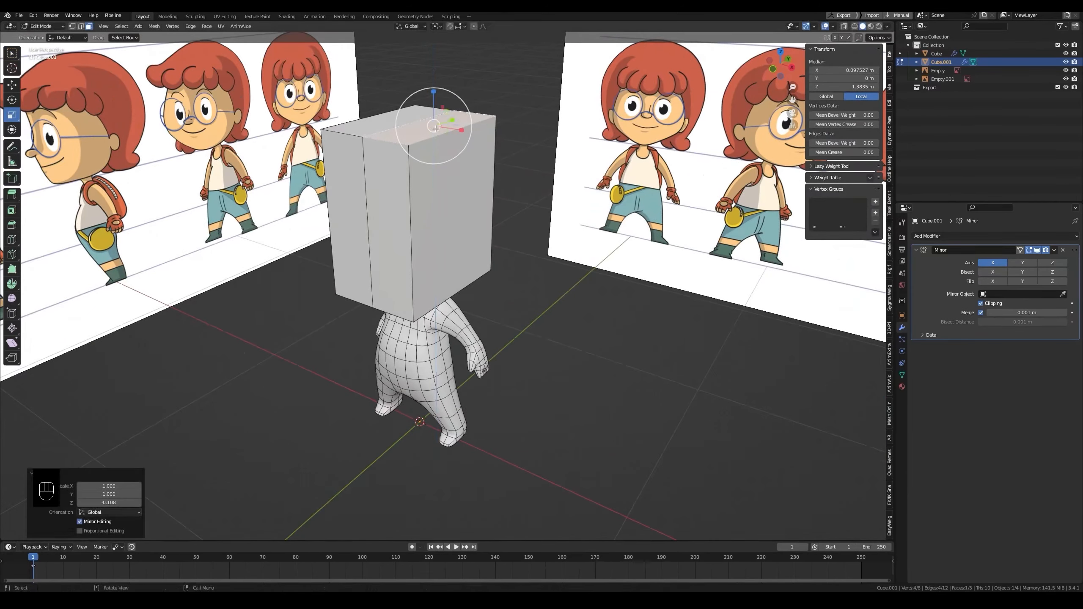
{"action": "middle_click_drag", "start_coordinate": [435, 128], "coordinate": [405, 142]}
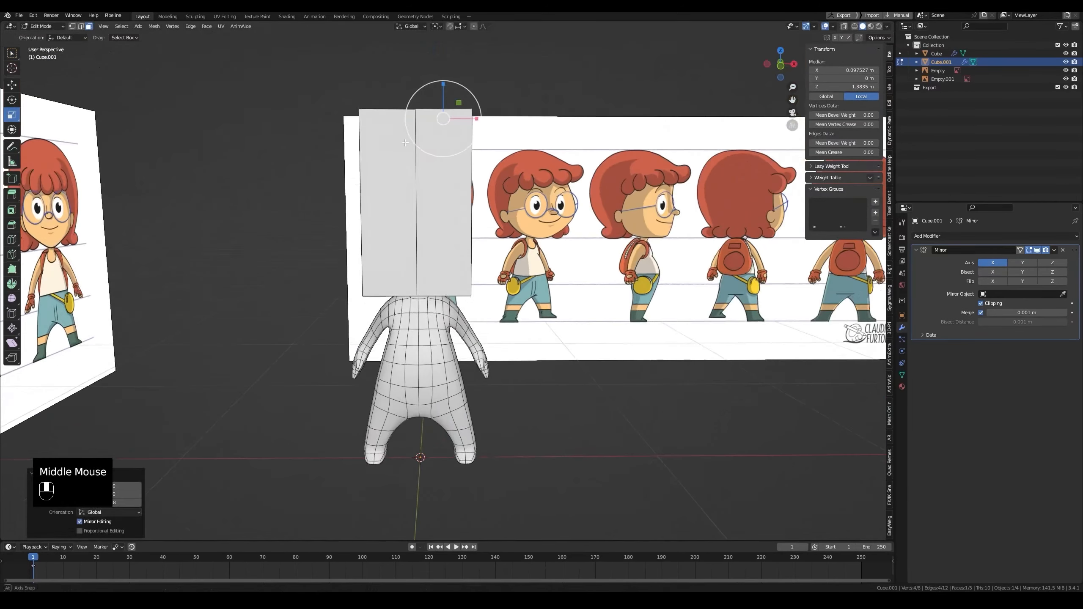
Move the outer top edge of the head about 0.107 m outward along X and 0.087 m down in the front view.
{"action": "left_click", "coordinate": [15, 58]}
{"action": "key", "text": "KP_1"}
{"action": "key", "text": "alt+z"}
{"action": "key", "text": "alt+z"}
{"action": "key", "text": "2"}
{"action": "middle_click_drag", "start_coordinate": [491, 124], "coordinate": [449, 205]}
{"action": "left_click", "coordinate": [441, 137]}
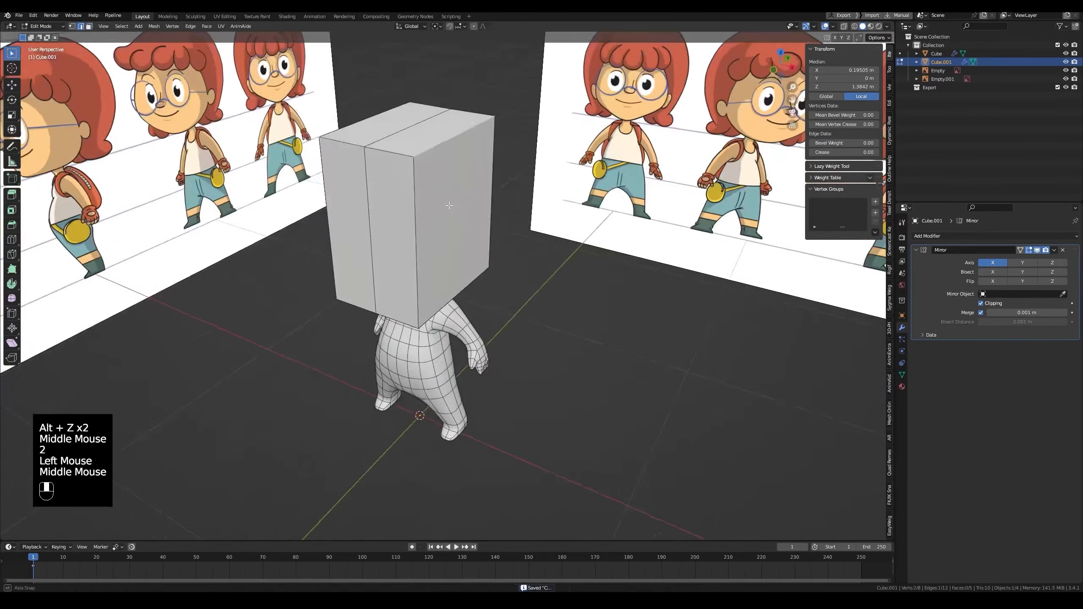
{"action": "key", "text": "grave"}
{"action": "key", "text": "alt+z"}
{"action": "key", "text": "g"}
{"action": "left_click", "coordinate": [529, 186]}
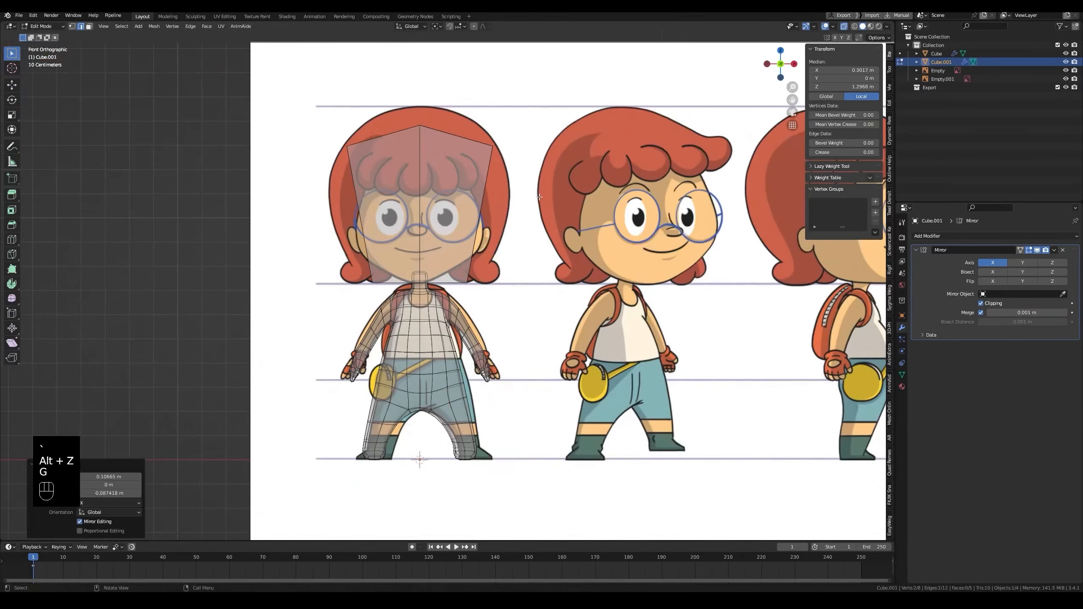
In the right side view, move the head's bottom front and bottom back vertices inward along Y to follow the jaw profile.
{"action": "key", "text": "alt+z"}
{"action": "middle_click_drag", "start_coordinate": [529, 185], "coordinate": [459, 268]}
{"action": "key", "text": "grave"}
{"action": "key", "text": "alt+z"}
{"action": "key", "text": "alt+z"}
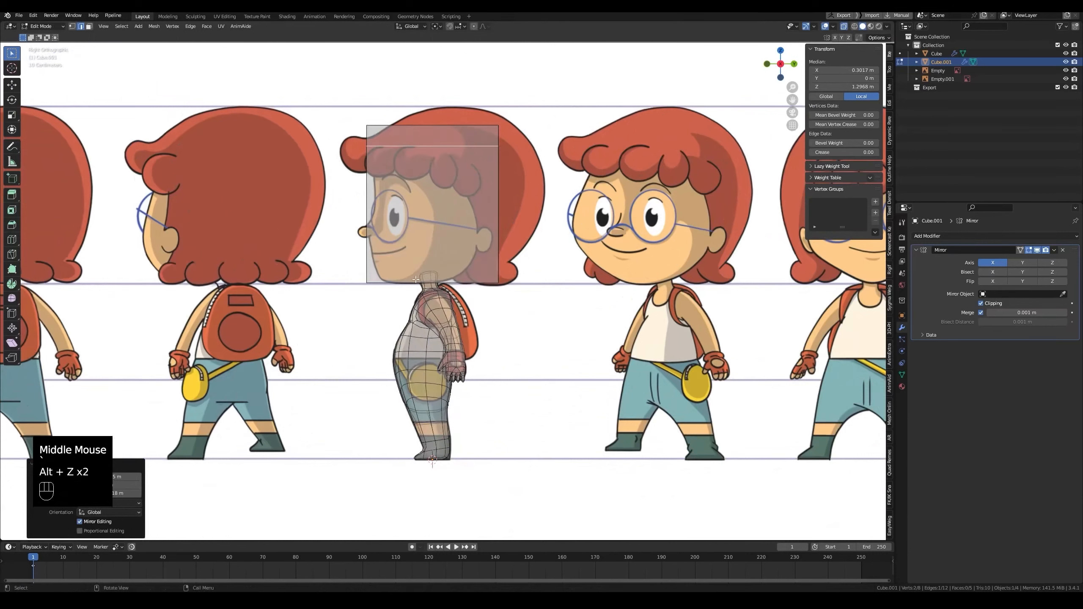
{"action": "key", "text": "1"}
{"action": "left_click_drag", "start_coordinate": [331, 264], "coordinate": [403, 304]}
{"action": "key", "text": "g"}
{"action": "left_click", "coordinate": [415, 303]}
{"action": "left_click_drag", "start_coordinate": [475, 265], "coordinate": [538, 307]}
{"action": "key", "text": "g"}
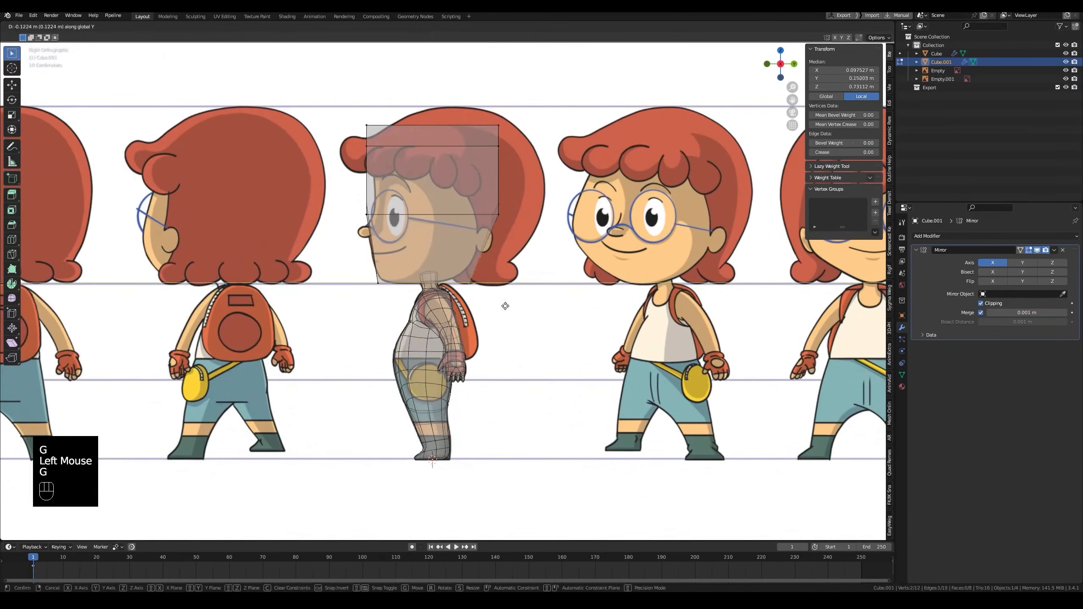
{"action": "left_click", "coordinate": [529, 234]}
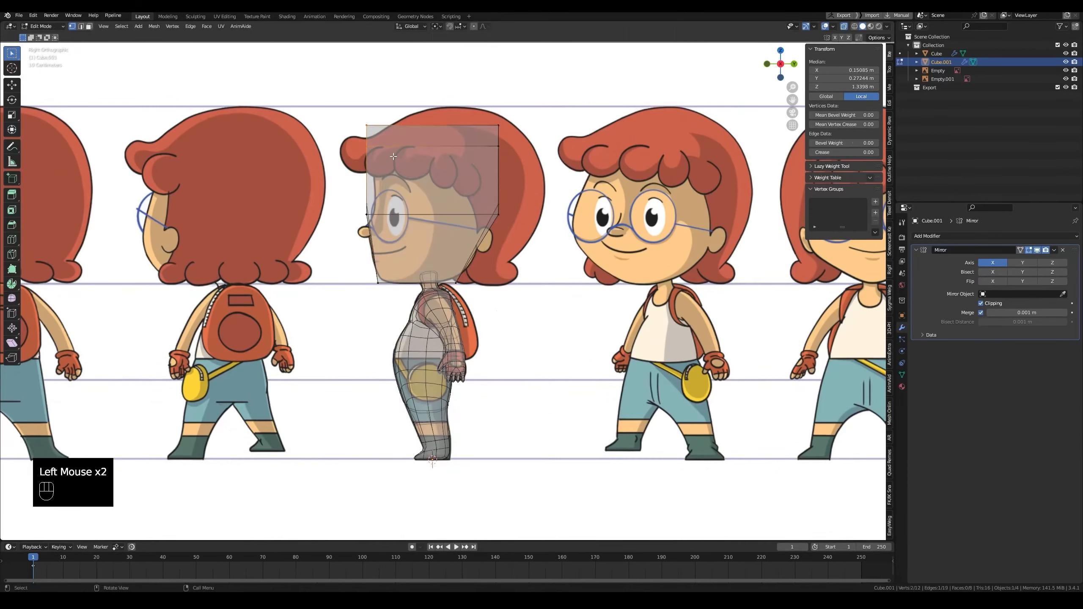
In the front view, move the head's upper outer vertices about 0.044 m inward along X and 0.052 m down.
{"action": "key", "text": "grave"}
{"action": "left_click_drag", "start_coordinate": [467, 124], "coordinate": [527, 174]}
{"action": "key", "text": "g"}
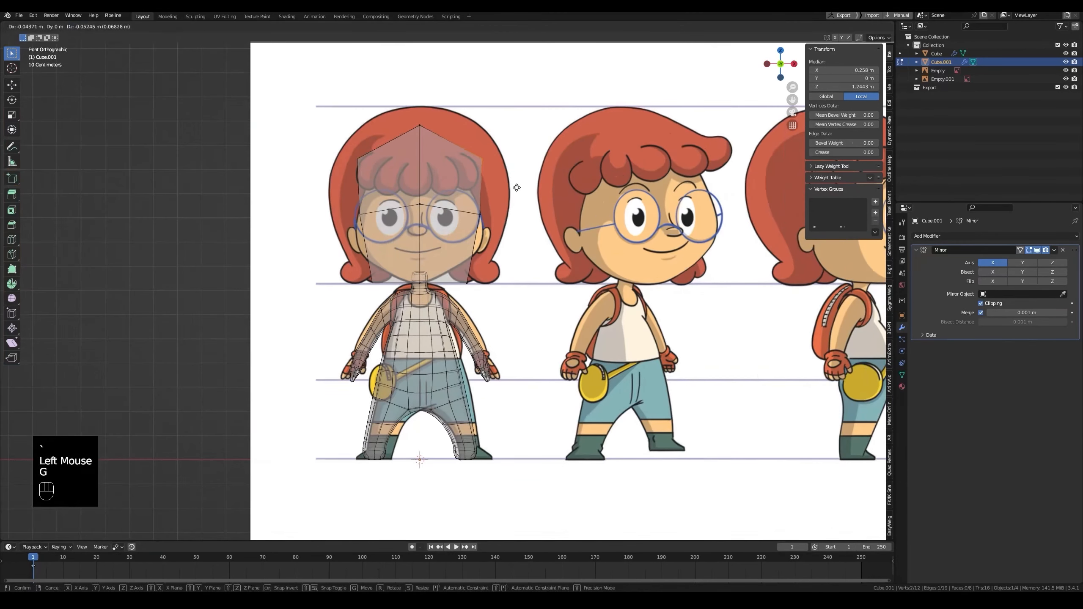
{"action": "left_click", "coordinate": [517, 188]}
Raise the head's lower outer vertices about 0.083 m along Z to shape the jawline.
{"action": "left_click_drag", "start_coordinate": [450, 262], "coordinate": [501, 300]}
{"action": "key", "text": "g"}
{"action": "key", "text": "z"}
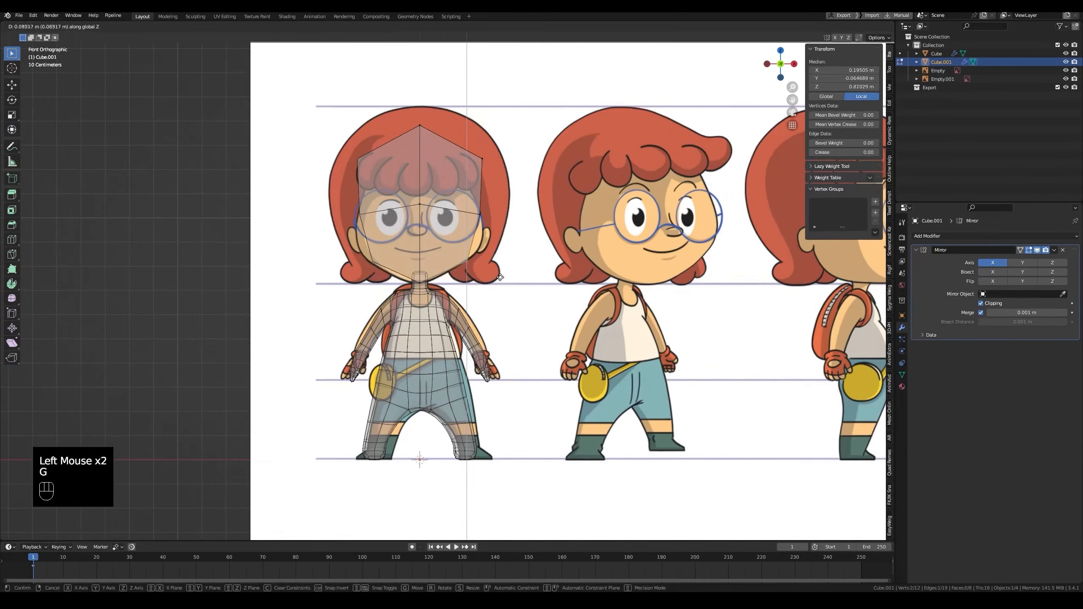
{"action": "left_click", "coordinate": [499, 278]}
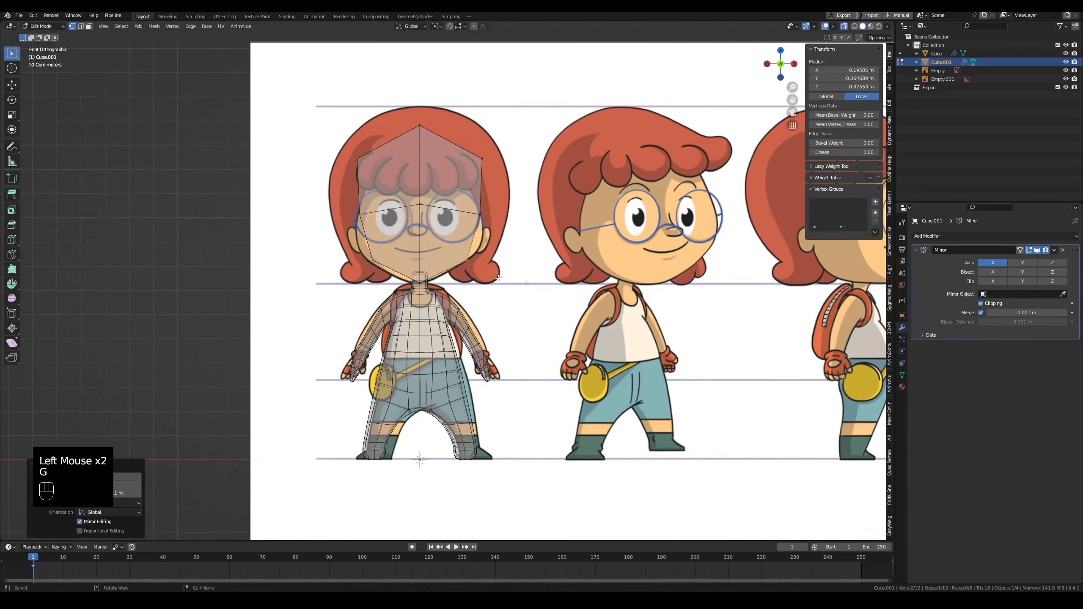
Add a vertical loop cut through each half of the head and move its end vertices and the outer side vertices to the face outline.
{"action": "key", "text": "1"}
{"action": "left_click", "coordinate": [452, 150]}
{"action": "key", "text": "g"}
{"action": "left_click", "coordinate": [481, 155]}
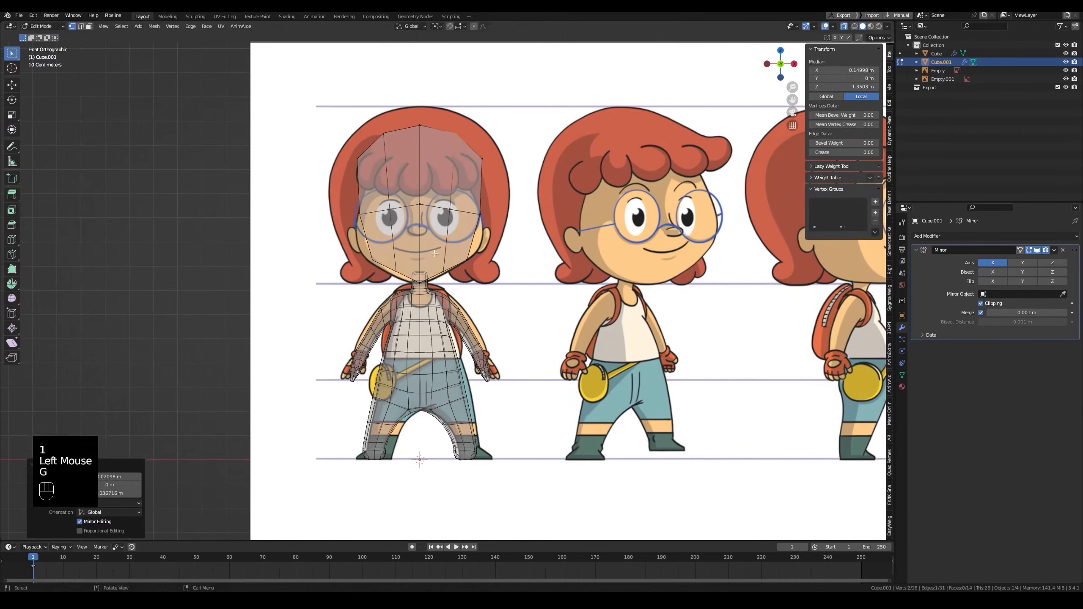
{"action": "key", "text": "g"}
{"action": "left_click", "coordinate": [452, 287]}
{"action": "left_click_drag", "start_coordinate": [470, 203], "coordinate": [487, 226]}
{"action": "key", "text": "g"}
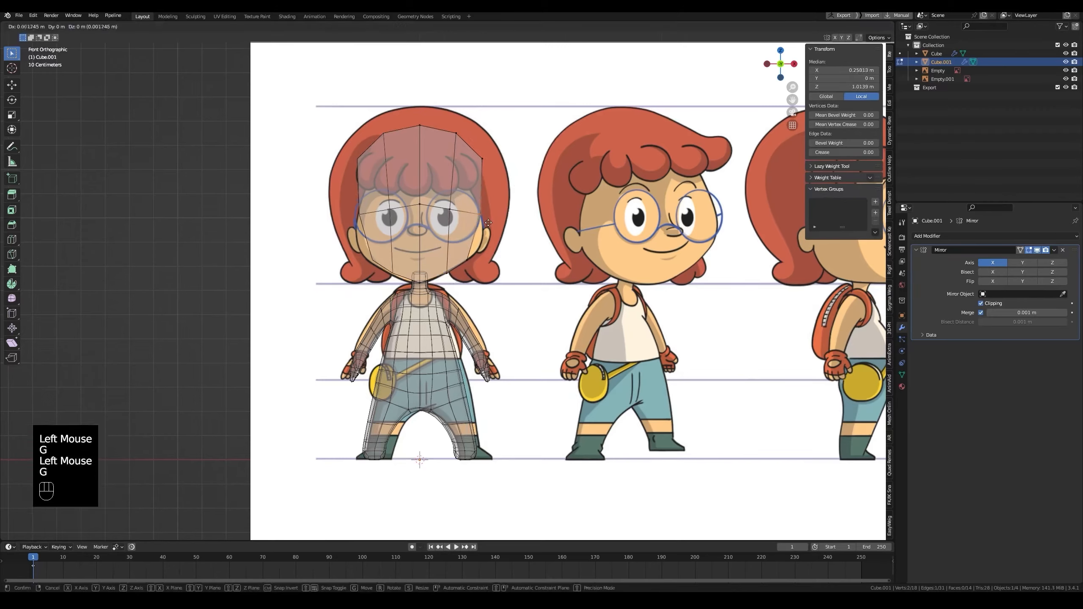
{"action": "left_click", "coordinate": [490, 227]}
Add a vertical loop cut around the middle of the head's side and give the head a Subdivision modifier.
{"action": "key", "text": "grave"}
{"action": "key", "text": "alt+z"}
{"action": "middle_click_drag", "start_coordinate": [363, 253], "coordinate": [452, 226]}
{"action": "key", "text": "ctrl+r"}
{"action": "left_click", "coordinate": [439, 220]}
{"action": "right_click", "coordinate": [440, 220]}
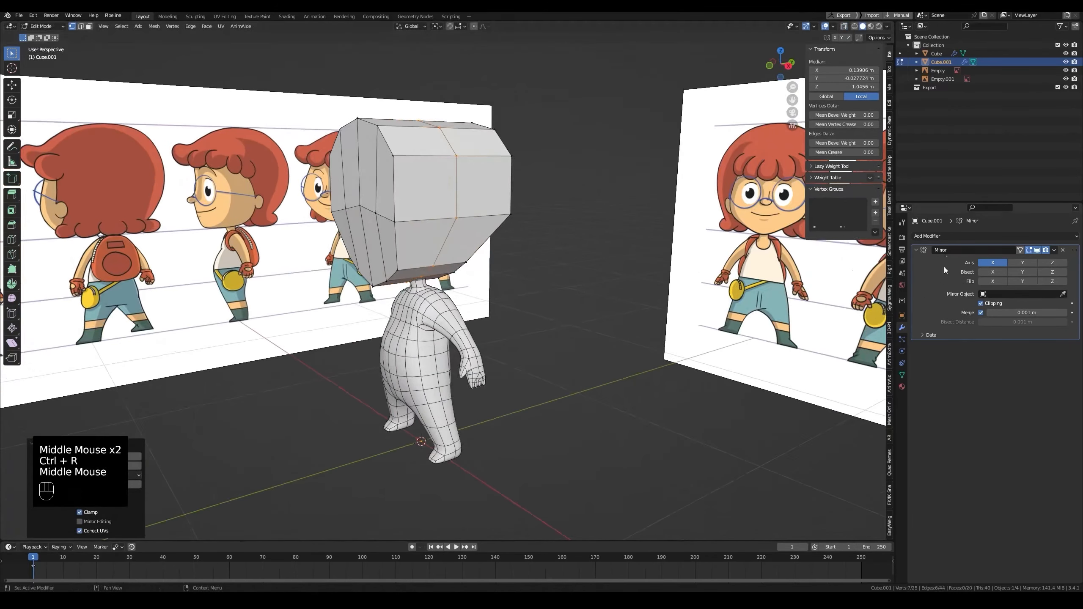
{"action": "left_click", "coordinate": [938, 236]}
{"action": "left_click", "coordinate": [912, 390]}
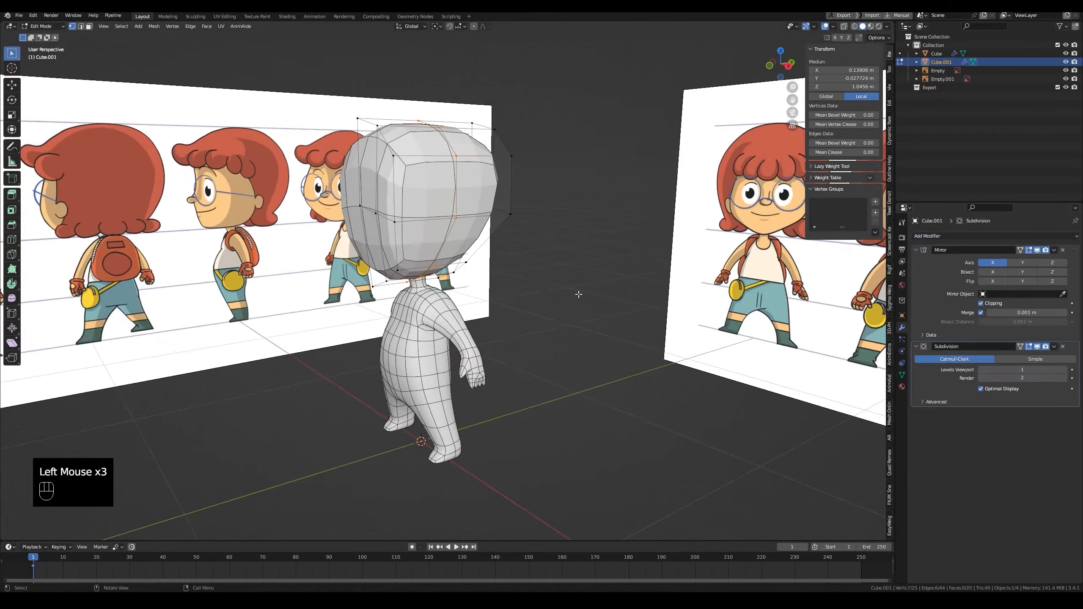
Move the three front outer side vertices of the head about 0.07 m backward along Y.
{"action": "left_click", "coordinate": [393, 157]}
{"action": "left_click", "coordinate": [395, 222], "text": "shift"}
{"action": "left_click", "coordinate": [398, 270], "text": "shift"}
{"action": "key", "text": "g"}
{"action": "key", "text": "y"}
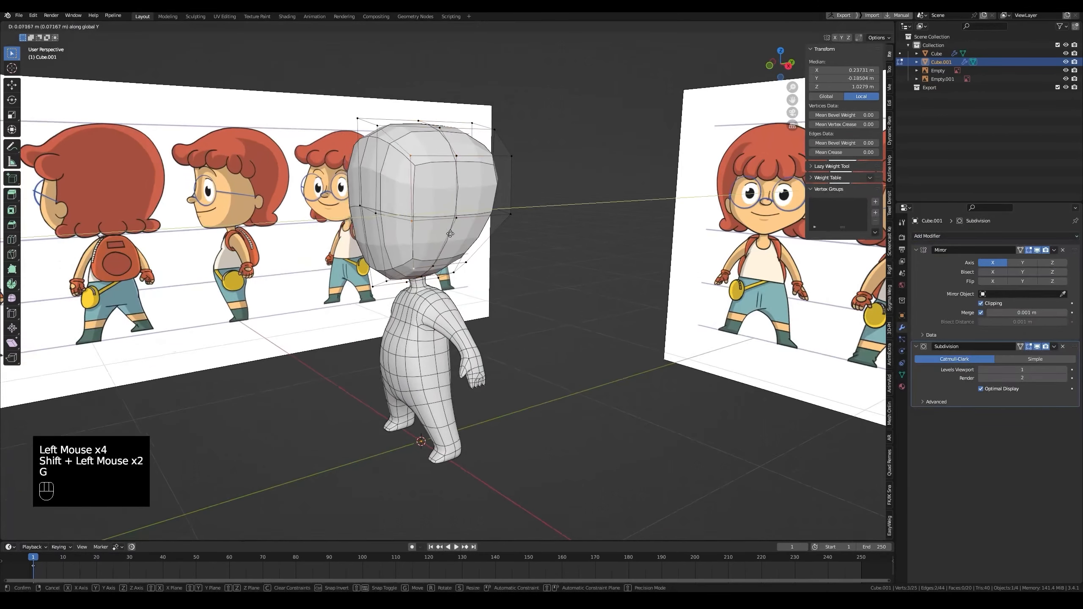
{"action": "left_click", "coordinate": [449, 234]}
Move the three rear outer side vertices of the head forward along Y to round off the back.
{"action": "middle_click_drag", "start_coordinate": [449, 234], "coordinate": [362, 266]}
{"action": "left_click", "coordinate": [477, 210]}
{"action": "left_click", "coordinate": [482, 165], "text": "shift"}
{"action": "mouse_move", "coordinate": [465, 260]}
{"action": "middle_mouse_down"}
{"action": "mouse_move", "coordinate": [459, 222]}
{"action": "mouse_move", "coordinate": [532, 235]}
{"action": "mouse_move", "coordinate": [468, 256]}
{"action": "middle_mouse_up"}
{"action": "left_click", "coordinate": [442, 257], "text": "shift"}
{"action": "key", "text": "g"}
{"action": "key", "text": "y"}
{"action": "left_click", "coordinate": [503, 239]}
Compare the head with the front and side references and turn off the Subdivision modifier's viewport display.
{"action": "key", "text": "grave"}
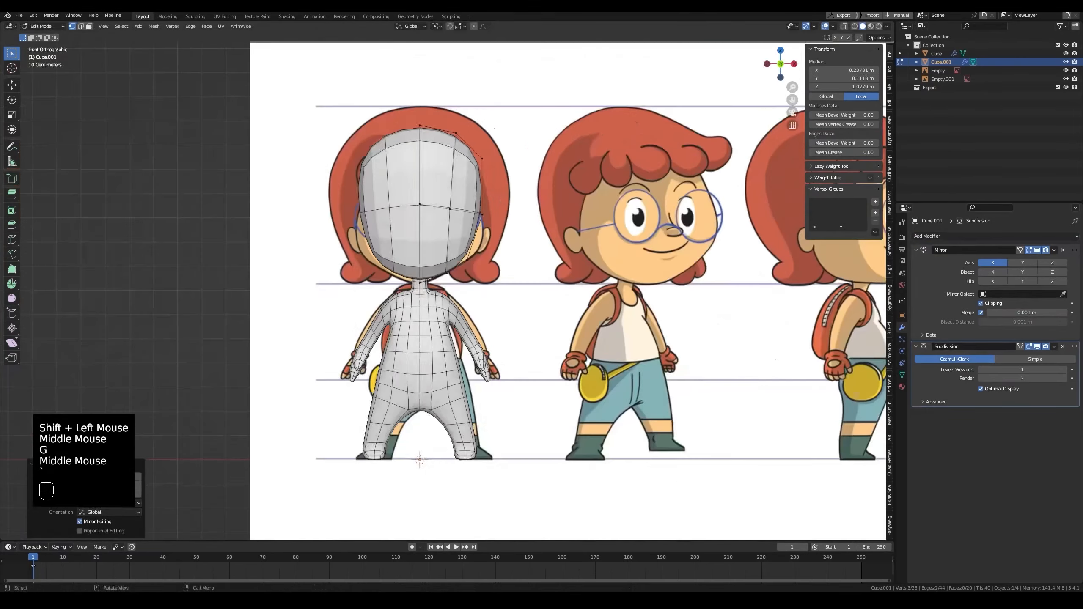
{"action": "key", "text": "alt+z"}
{"action": "key", "text": "alt+z"}
{"action": "scroll", "coordinate": [426, 214], "scroll_direction": "up", "scroll_amount": 2}
{"action": "middle_click_drag", "start_coordinate": [427, 213], "coordinate": [462, 202]}
{"action": "key", "text": "3"}
{"action": "left_click", "coordinate": [462, 202]}
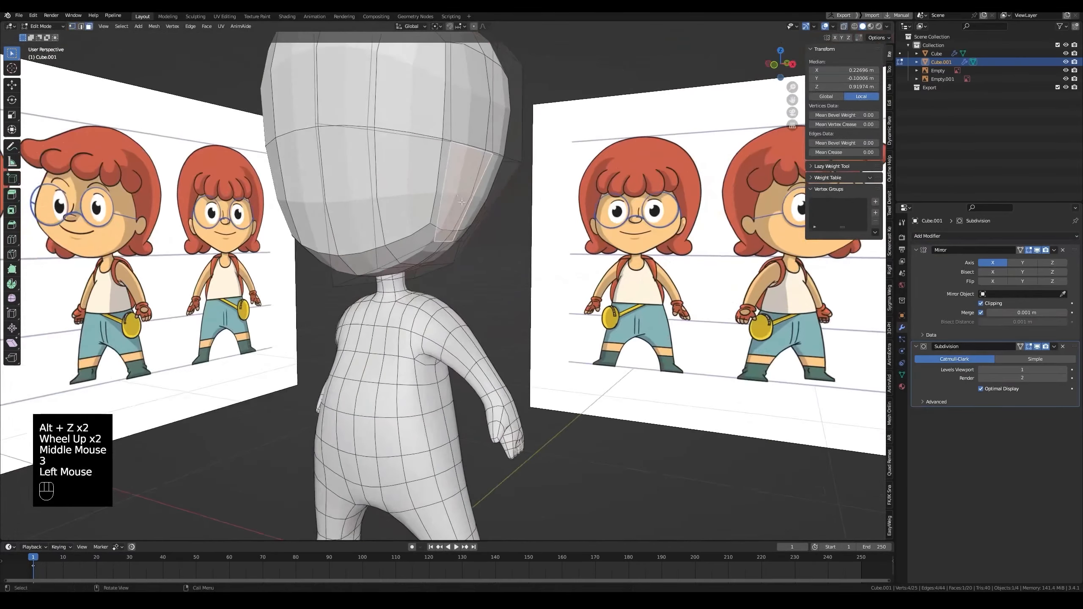
{"action": "key", "text": "grave"}
{"action": "key", "text": "alt+z"}
{"action": "key", "text": "alt+z"}
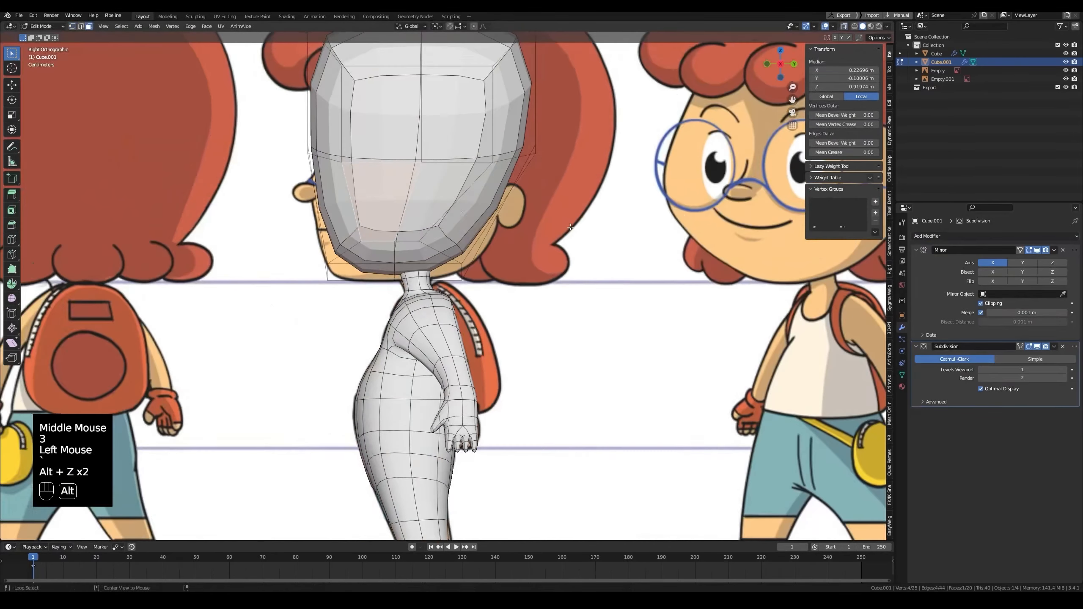
{"action": "left_click", "coordinate": [1037, 346]}
{"action": "key", "text": "alt+z"}
{"action": "key", "text": "alt+z"}
Slide the front face vertex between the centre line and the outer side slightly along its edge.
{"action": "middle_click_drag", "start_coordinate": [367, 282], "coordinate": [452, 194]}
{"action": "scroll", "coordinate": [347, 260], "scroll_direction": "down", "scroll_amount": 2}
{"action": "key", "text": "1"}
{"action": "left_click", "coordinate": [452, 194]}
{"action": "key", "text": "g"}
{"action": "left_click", "coordinate": [453, 196]}
{"action": "key", "text": "g"}
{"action": "left_click", "coordinate": [453, 197]}
{"action": "key", "text": "grave"}
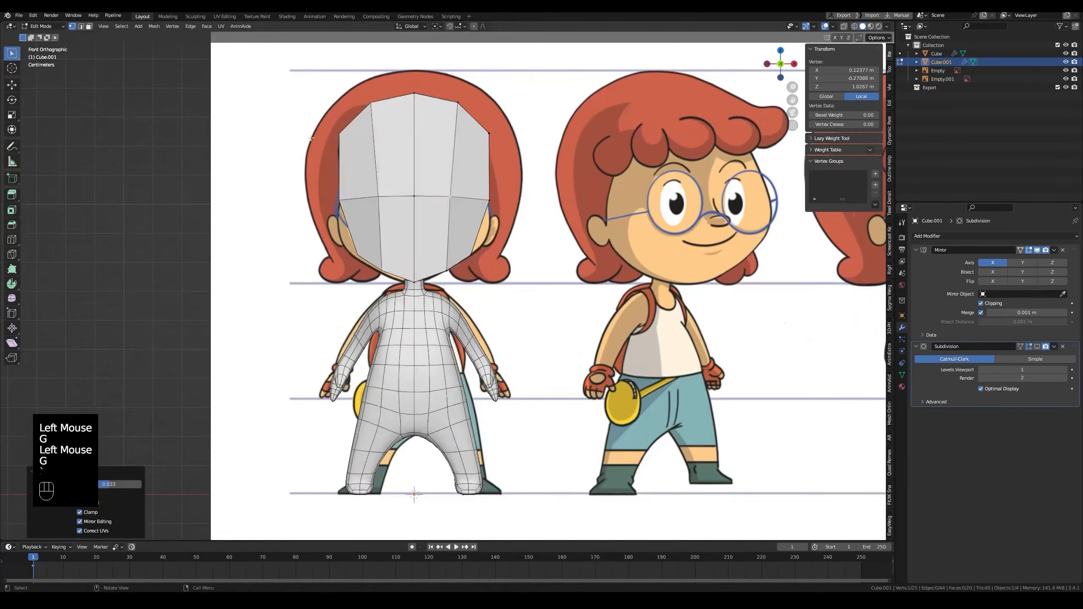
Select the horizontal edge loop around the middle of the head and slide it down to just below the nose.
{"action": "key", "text": "alt+z"}
{"action": "key", "text": "alt+z"}
{"action": "key", "text": "2"}
{"action": "left_click", "coordinate": [456, 210], "text": "alt"}
{"action": "key", "text": "alt+z"}
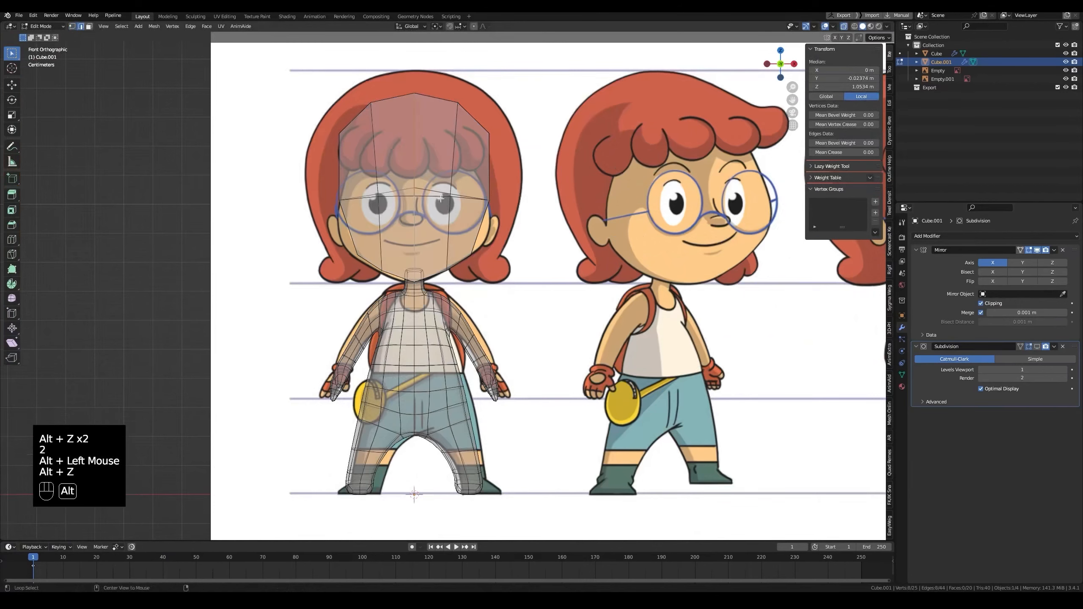
{"action": "left_click", "coordinate": [448, 204], "text": "alt"}
{"action": "key", "text": "alt+z"}
{"action": "key", "text": "g"}
{"action": "key", "text": "g"}
{"action": "left_click", "coordinate": [439, 217]}
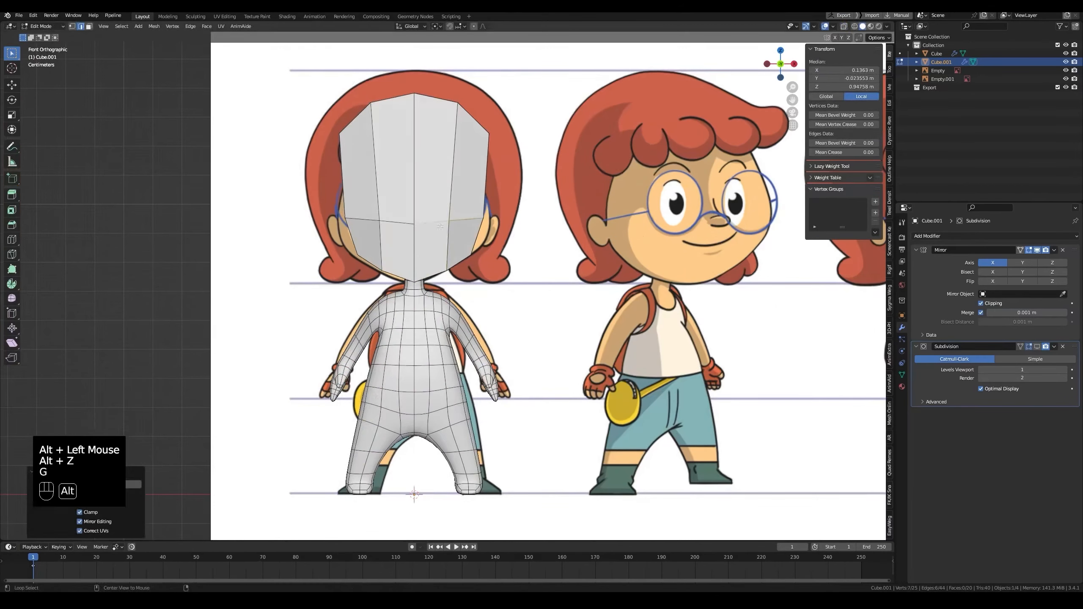
Slide the horizontal head loop slightly up to the nose line and save the file.
{"action": "key", "text": "alt+z"}
{"action": "key", "text": "alt+z"}
{"action": "key", "text": "g"}
{"action": "key", "text": "g"}
{"action": "left_click", "coordinate": [422, 222]}
{"action": "key", "text": "alt+z"}
{"action": "scroll", "coordinate": [422, 223], "scroll_direction": "up", "scroll_amount": 3}
{"action": "key", "text": "ctrl+s"}
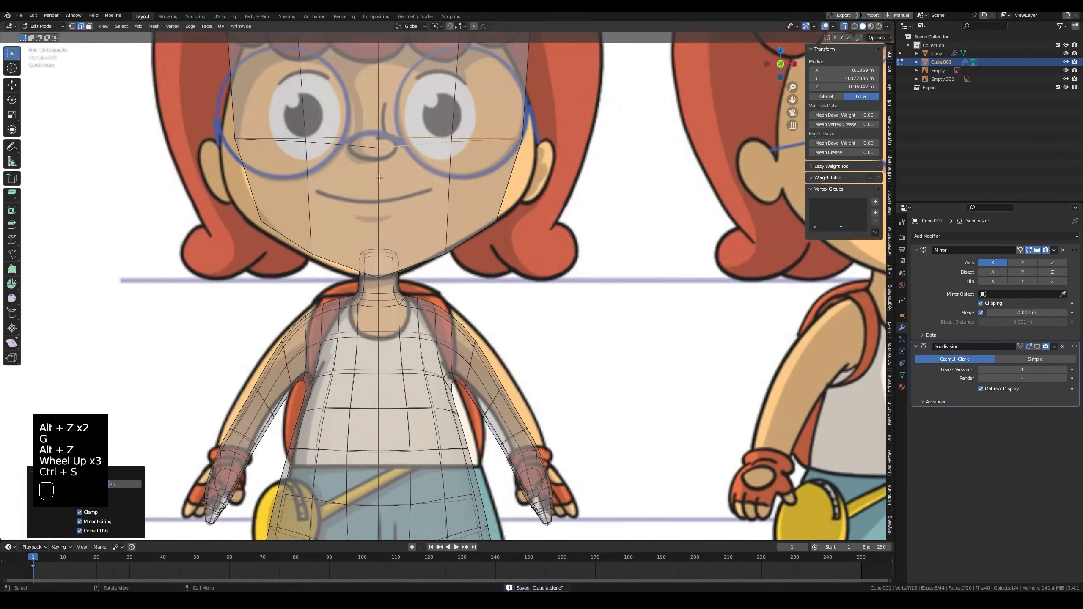
Add two horizontal loop cuts around the head, one across the forehead and one between the nose line and chin.
{"action": "key", "text": "1"}
{"action": "left_click", "coordinate": [387, 170]}
{"action": "key", "text": "alt+z"}
{"action": "middle_click_drag", "start_coordinate": [388, 170], "coordinate": [391, 235], "text": "shift"}
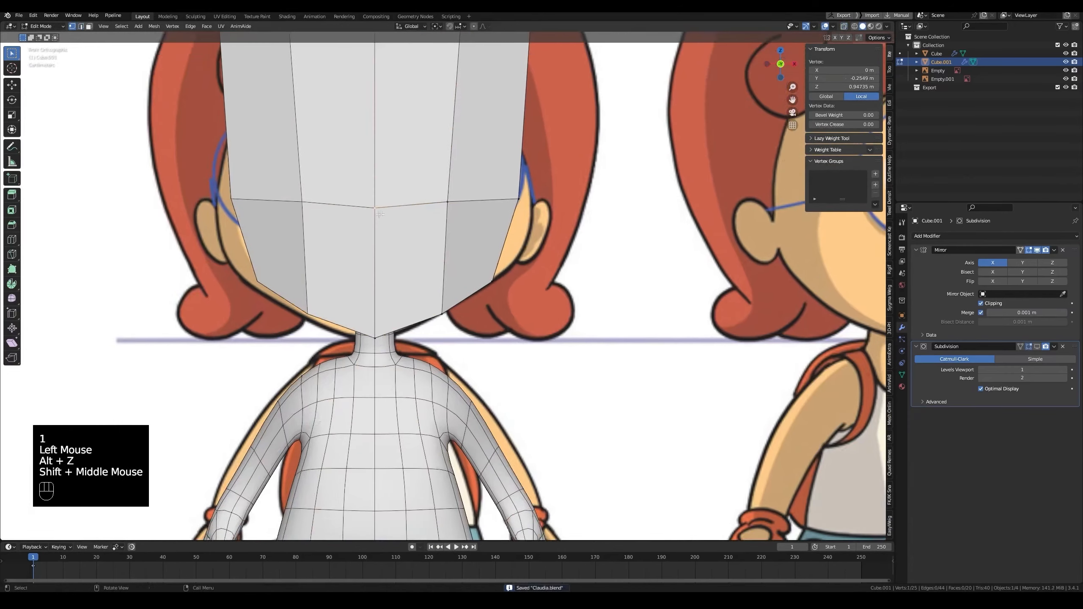
{"action": "scroll", "coordinate": [411, 207], "scroll_direction": "down", "scroll_amount": 2}
{"action": "left_click", "coordinate": [446, 168]}
{"action": "right_click", "coordinate": [446, 168]}
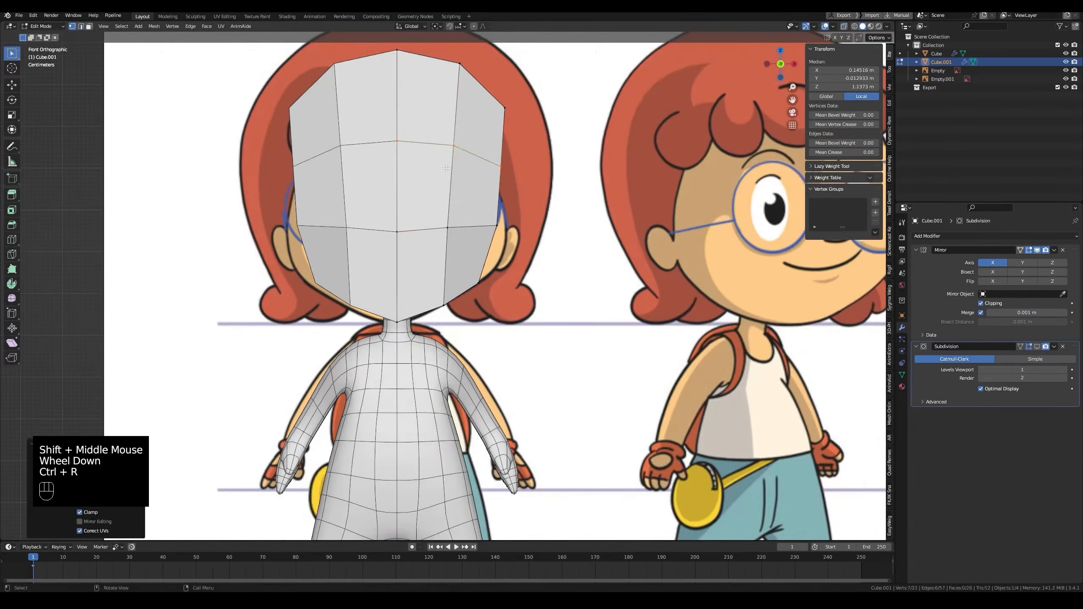
{"action": "left_click", "coordinate": [439, 253]}
{"action": "right_click", "coordinate": [438, 252]}
Inset the two centre faces above and below the nose line by about 0.06 m with Boundary off.
{"action": "mouse_move", "coordinate": [438, 253]}
{"action": "middle_mouse_down"}
{"action": "mouse_move", "coordinate": [380, 245]}
{"action": "mouse_move", "coordinate": [429, 251]}
{"action": "middle_mouse_up"}
{"action": "key", "text": "3"}
{"action": "left_click", "coordinate": [416, 188]}
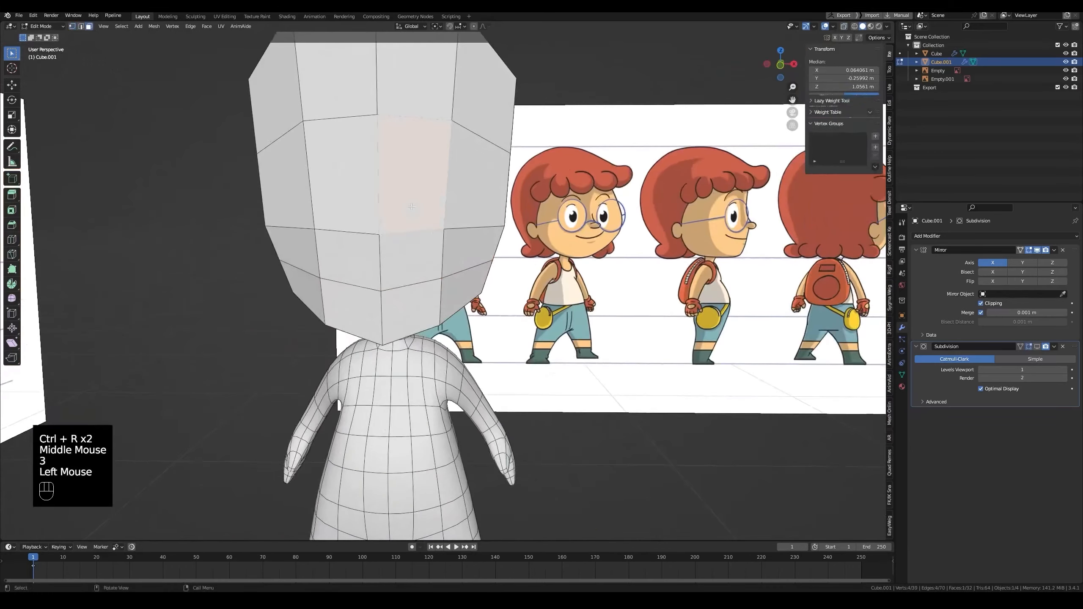
{"action": "left_click", "coordinate": [416, 253], "text": "shift"}
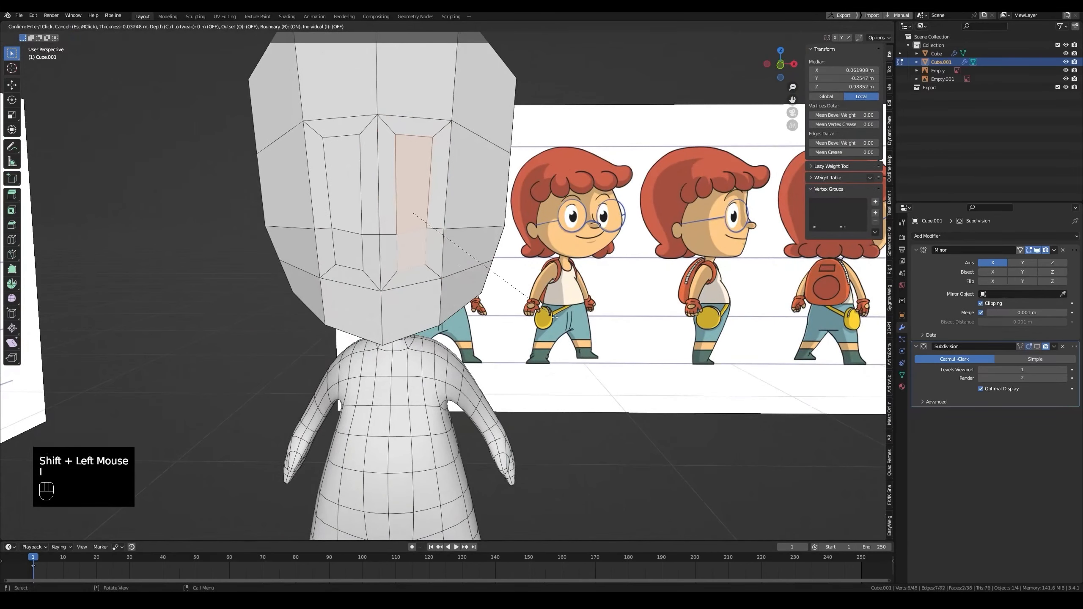
{"action": "key", "text": "b"}
{"action": "left_click", "coordinate": [541, 313]}
Slide the top edge of the inset down the centre line to just above the nose.
{"action": "key", "text": "grave"}
{"action": "key", "text": "alt+z"}
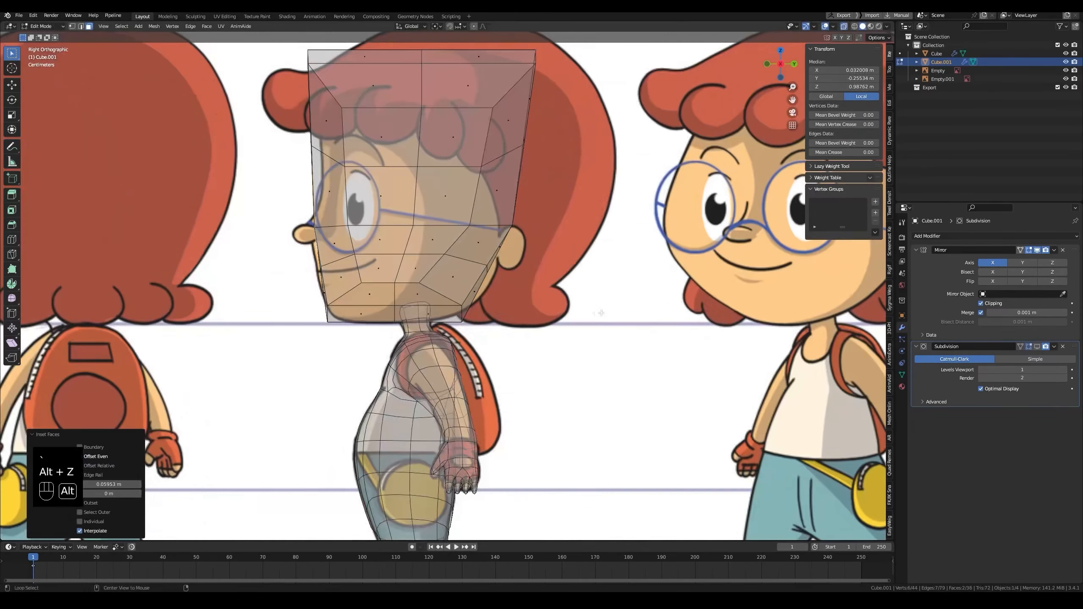
{"action": "key", "text": "alt+z"}
{"action": "key", "text": "grave"}
{"action": "key", "text": "2"}
{"action": "left_click", "coordinate": [407, 169]}
{"action": "key", "text": "g"}
{"action": "key", "text": "g"}
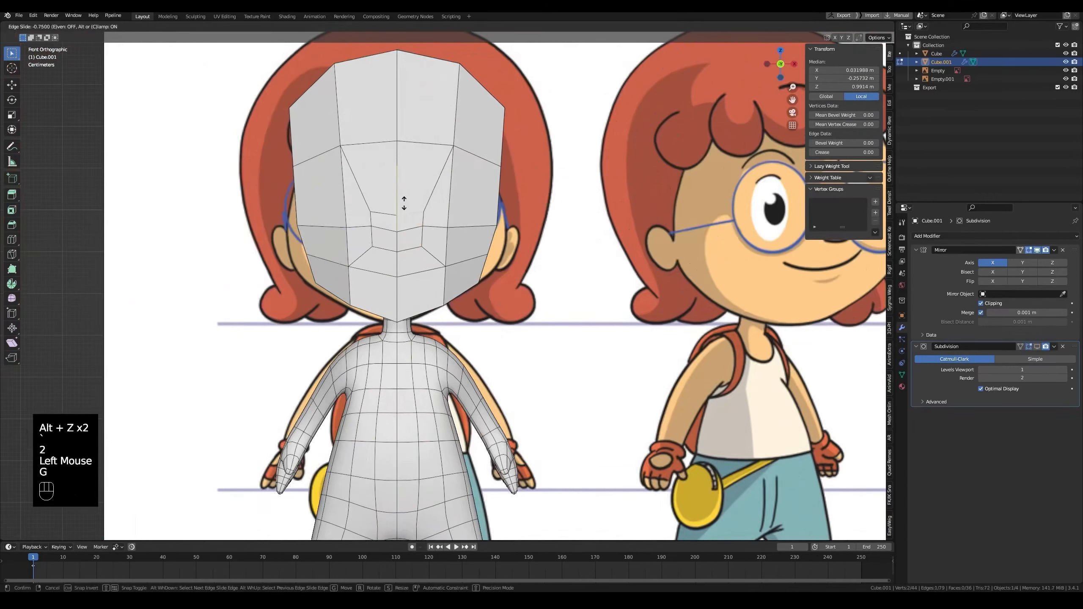
{"action": "left_click", "coordinate": [404, 203]}
Slide the inset's upper, middle and lower outer vertices inward toward the width of the nose.
{"action": "key", "text": "alt+z"}
{"action": "key", "text": "alt+z"}
{"action": "key", "text": "1"}
{"action": "left_click", "coordinate": [422, 213]}
{"action": "key", "text": "g"}
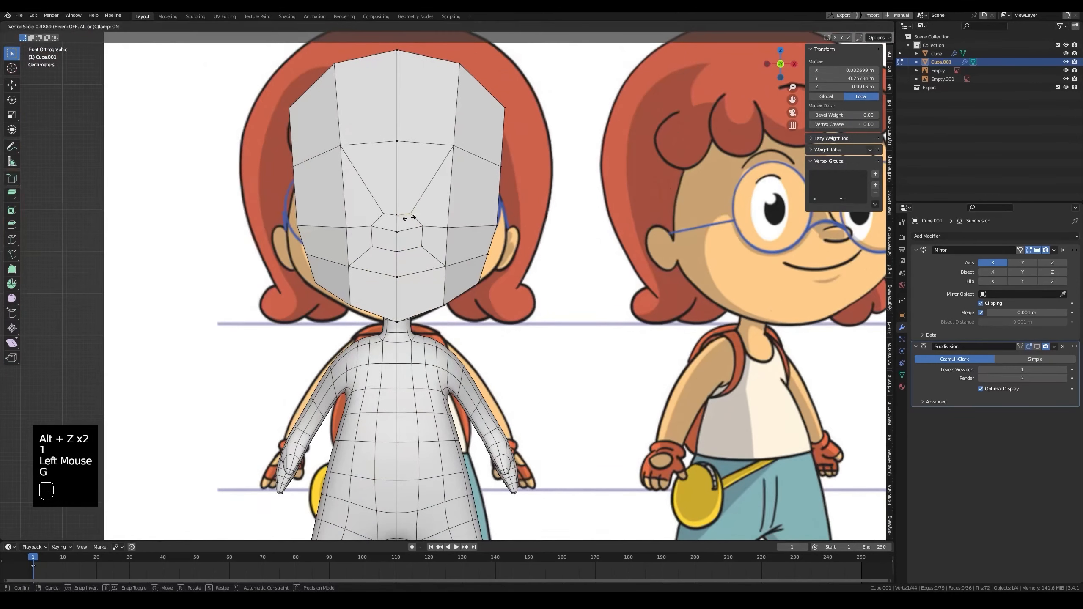
{"action": "left_click", "coordinate": [407, 218]}
{"action": "left_click", "coordinate": [423, 226]}
{"action": "key", "text": "g"}
{"action": "key", "text": "g"}
{"action": "left_click", "coordinate": [411, 226]}
{"action": "left_click", "coordinate": [422, 247]}
{"action": "key", "text": "g"}
{"action": "key", "text": "g"}
{"action": "left_click", "coordinate": [413, 248]}
{"action": "key", "text": "alt+z"}
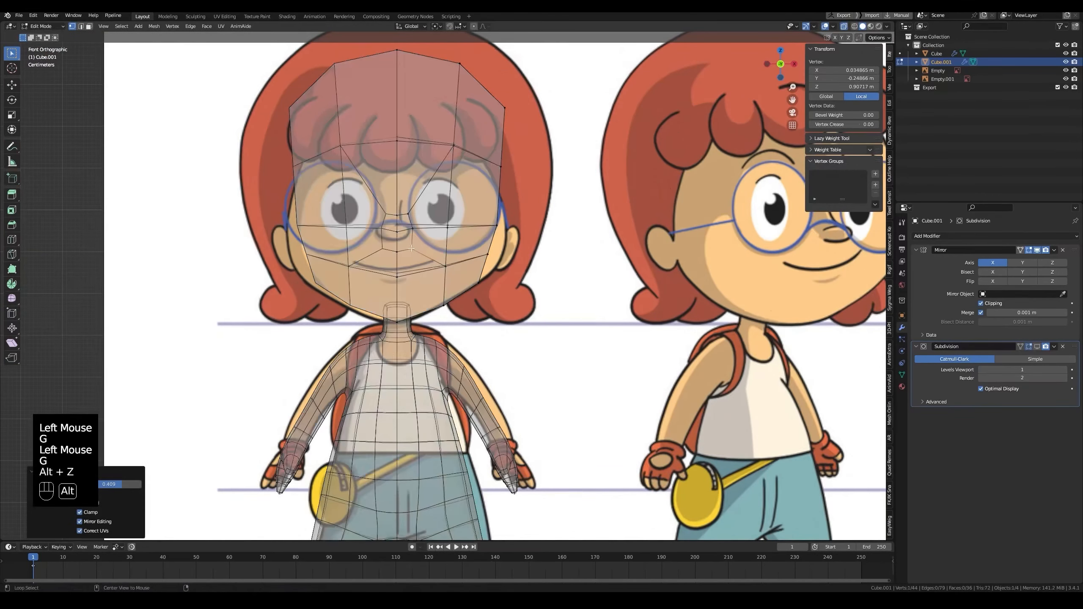
Slide the bottom vertices of the nose inset up to the underside of the nose in two passes.
{"action": "key", "text": "alt+z"}
{"action": "left_click_drag", "start_coordinate": [390, 243], "coordinate": [417, 257]}
{"action": "key", "text": "g"}
{"action": "key", "text": "g"}
{"action": "left_click", "coordinate": [417, 244]}
{"action": "key", "text": "alt+z"}
{"action": "key", "text": "alt+z"}
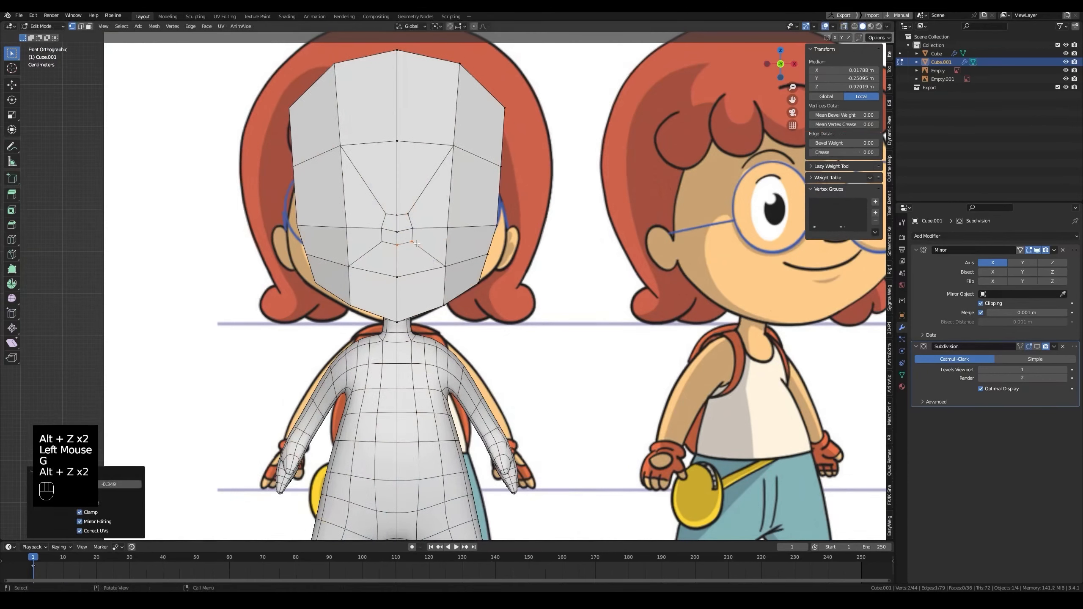
{"action": "key", "text": "g"}
{"action": "key", "text": "g"}
{"action": "left_click", "coordinate": [416, 241]}
Slide the top vertices of the nose inset slightly down toward the top of the nose.
{"action": "left_click_drag", "start_coordinate": [388, 206], "coordinate": [417, 223]}
{"action": "key", "text": "g"}
{"action": "key", "text": "g"}
{"action": "left_click", "coordinate": [418, 227]}
{"action": "key", "text": "alt+z"}
{"action": "key", "text": "alt+z"}
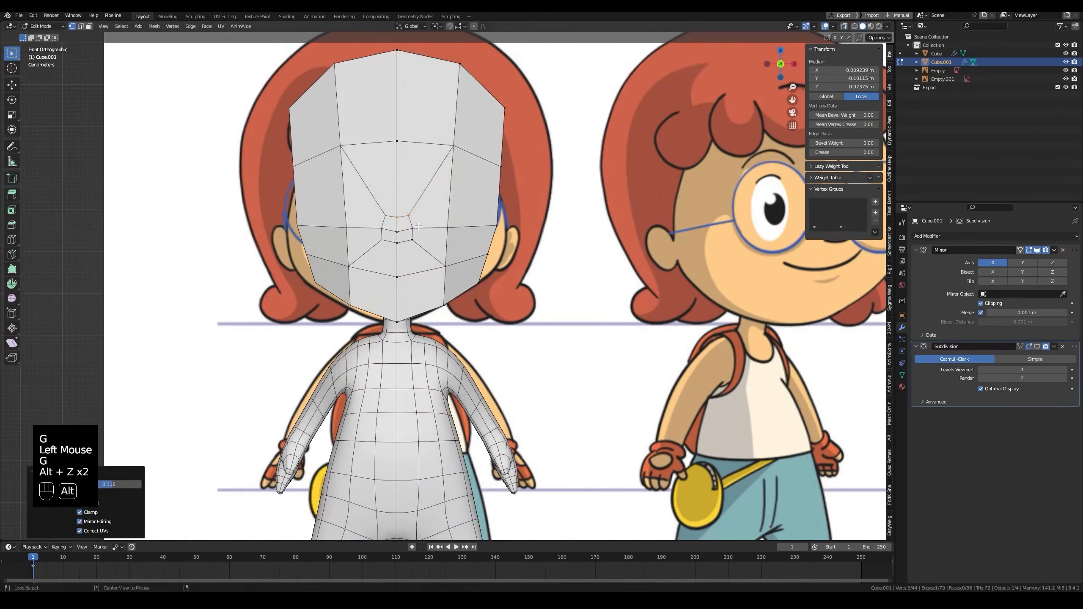
Select the faces of the nose inset and extrude them forward out of the head.
{"action": "key", "text": "alt+z"}
{"action": "key", "text": "alt+z"}
{"action": "key", "text": "3"}
{"action": "left_click", "coordinate": [408, 225]}
{"action": "left_click", "coordinate": [404, 235], "text": "shift"}
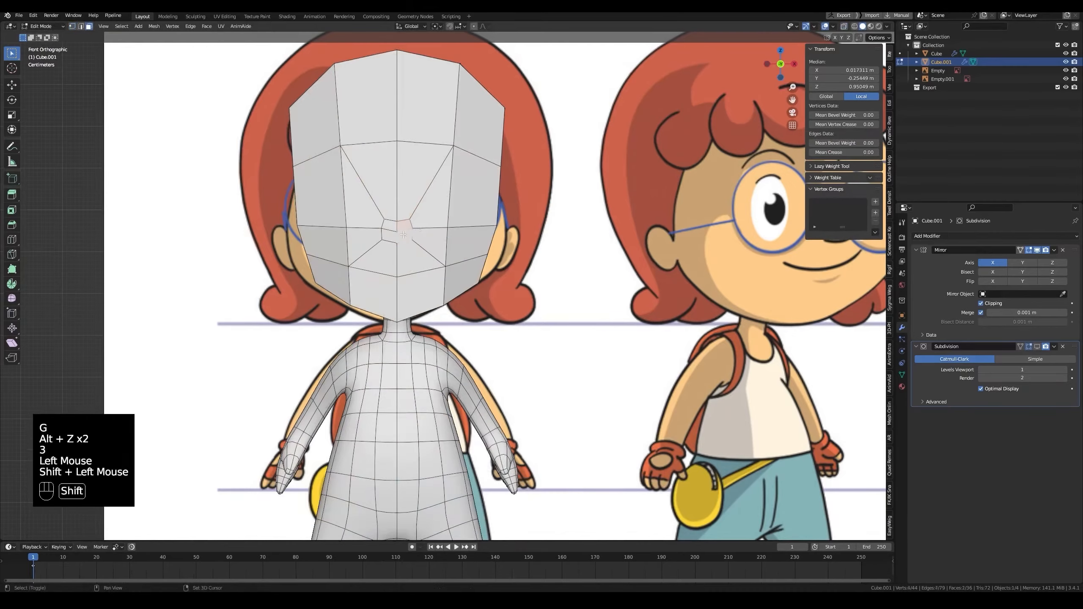
{"action": "key", "text": "grave"}
{"action": "left_click", "coordinate": [396, 250]}
{"action": "middle_click_drag", "start_coordinate": [397, 251], "coordinate": [410, 194]}
{"action": "key", "text": "alt+z"}
{"action": "key", "text": "alt+z"}
Slide an edge of the extruded nose along its adjacent edges to refine the nose's shape.
{"action": "key", "text": "2"}
{"action": "left_click", "coordinate": [363, 250]}
{"action": "mouse_move", "coordinate": [420, 156]}
{"action": "middle_mouse_down"}
{"action": "mouse_move", "coordinate": [399, 203]}
{"action": "mouse_move", "coordinate": [363, 152]}
{"action": "mouse_move", "coordinate": [405, 169]}
{"action": "middle_mouse_up"}
{"action": "key", "text": "g"}
{"action": "key", "text": "g"}
{"action": "left_click", "coordinate": [397, 190]}
{"action": "key", "text": "Tab"}
{"action": "key", "text": "Tab"}
{"action": "key", "text": "2"}
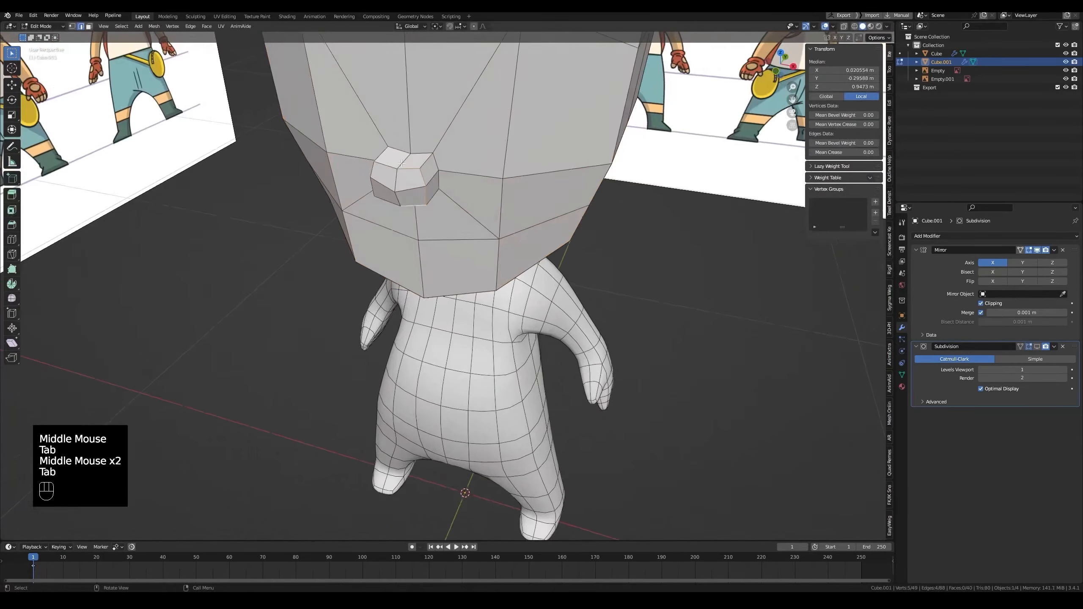
Move the upper edge of the nose about 0.006 m up along Z in the front view and save the file.
{"action": "left_click", "coordinate": [405, 167]}
{"action": "key", "text": "grave"}
{"action": "key", "text": "alt+z"}
{"action": "scroll", "coordinate": [395, 171], "scroll_direction": "up", "scroll_amount": 1, "text": "alt"}
{"action": "key", "text": "alt+z"}
{"action": "key", "text": "g"}
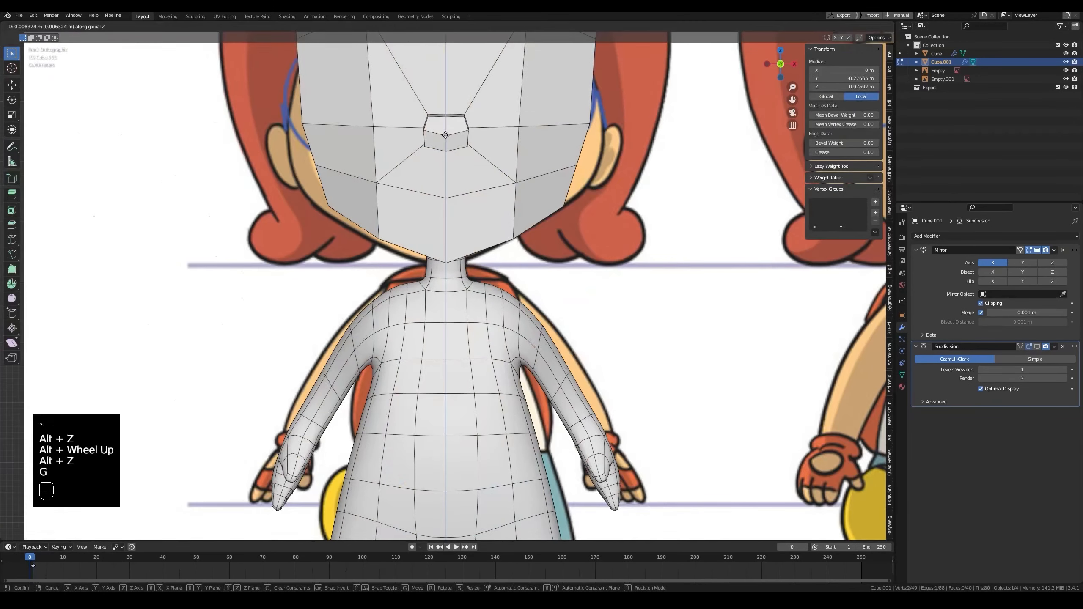
{"action": "left_click", "coordinate": [445, 135]}
{"action": "key", "text": "ctrl+s"}
Turn on the Subdivision modifier's viewport display and examine the smoothed nose from the side and front.
{"action": "left_click", "coordinate": [1037, 347]}
{"action": "middle_click_drag", "start_coordinate": [618, 239], "coordinate": [405, 162]}
{"action": "key", "text": "alt+z"}
{"action": "key", "text": "alt+z"}
{"action": "key", "text": "Tab"}
{"action": "key", "text": "grave"}
{"action": "key", "text": "alt+z"}
{"action": "key", "text": "alt+z"}
{"action": "scroll", "coordinate": [456, 194], "scroll_direction": "up", "scroll_amount": 1}
{"action": "key", "text": "Tab"}
{"action": "middle_click_drag", "start_coordinate": [405, 162], "coordinate": [341, 107], "text": "ctrl"}
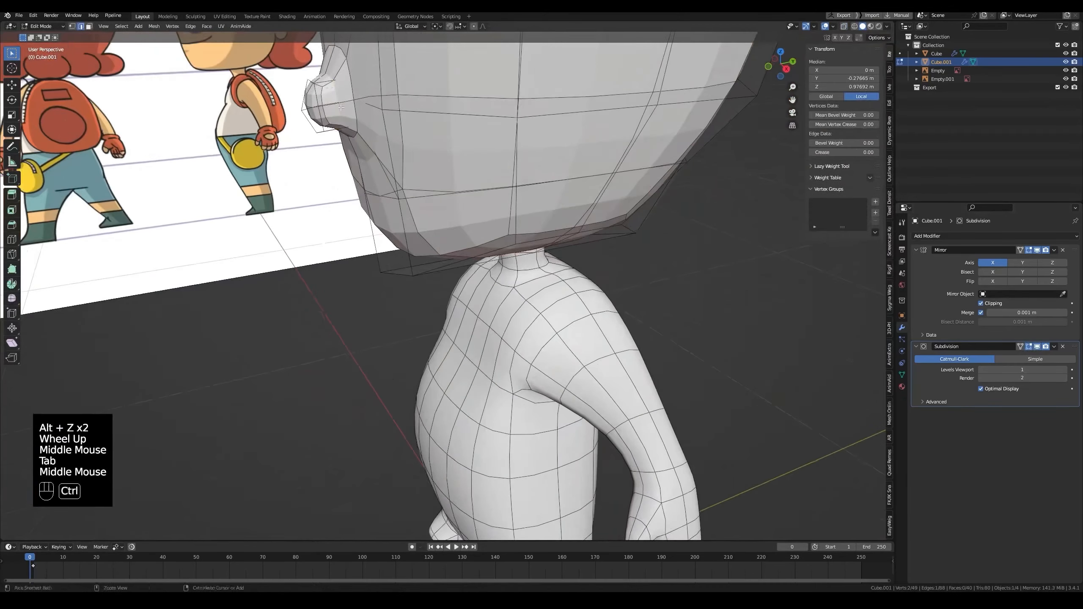
Add an edge loop around the nose with the Subdivision display off, and switch the smoothing back on.
{"action": "left_click", "coordinate": [1037, 347]}
{"action": "key", "text": "ctrl+r"}
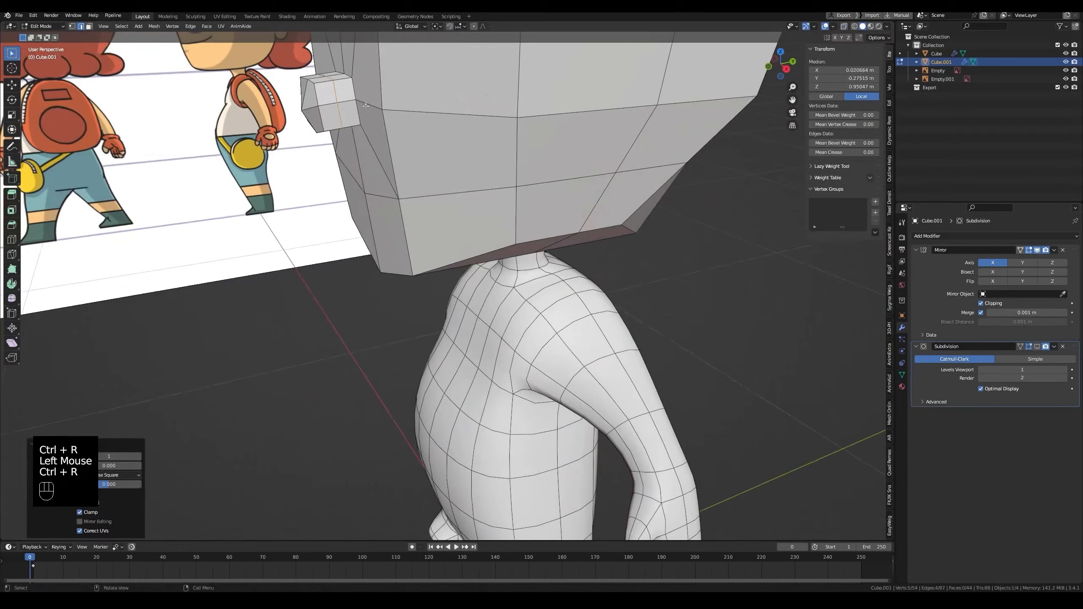
{"action": "left_click", "coordinate": [1038, 346]}
{"action": "key", "text": "Tab"}
{"action": "middle_click_drag", "start_coordinate": [490, 196], "coordinate": [568, 256]}
{"action": "key", "text": "grave"}
{"action": "key", "text": "alt+z"}
{"action": "key", "text": "alt+z"}
{"action": "scroll", "coordinate": [478, 184], "scroll_direction": "up", "scroll_amount": 1}
Move the lower front edge of the nose about 0.012 m forward and 0.003 m down to match the side reference.
{"action": "key", "text": "Tab"}
{"action": "scroll", "coordinate": [518, 257], "scroll_direction": "up", "scroll_amount": 1}
{"action": "key", "text": "2"}
{"action": "scroll", "coordinate": [533, 179], "scroll_direction": "up", "scroll_amount": 1}
{"action": "middle_click_drag", "start_coordinate": [533, 170], "coordinate": [550, 205]}
{"action": "left_click", "coordinate": [508, 127]}
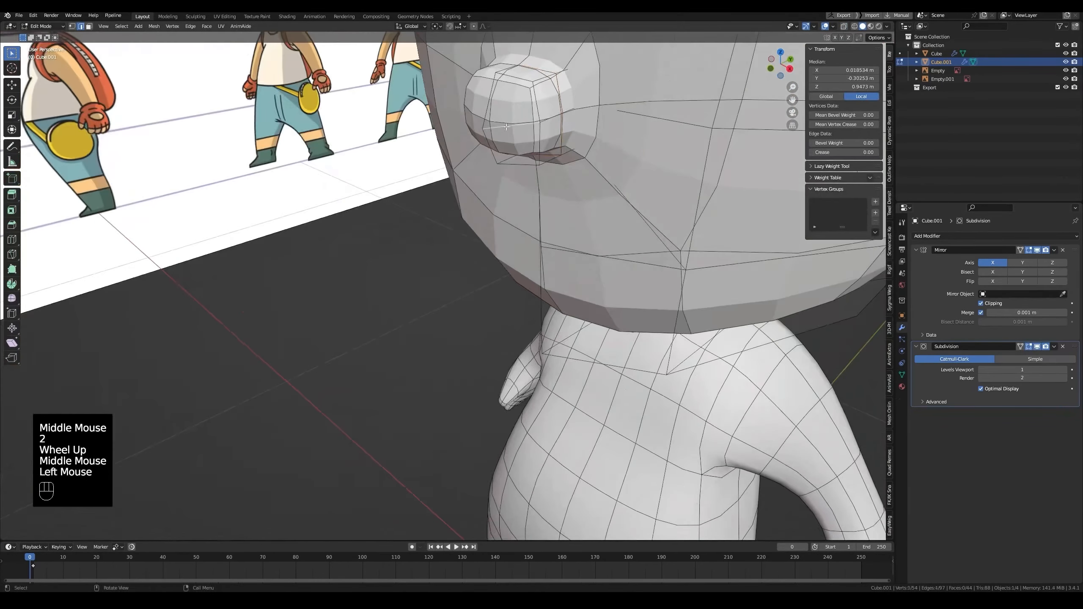
{"action": "key", "text": "grave"}
{"action": "key", "text": "g"}
{"action": "left_click", "coordinate": [572, 192]}
{"action": "key", "text": "alt+z"}
{"action": "key", "text": "alt+z"}
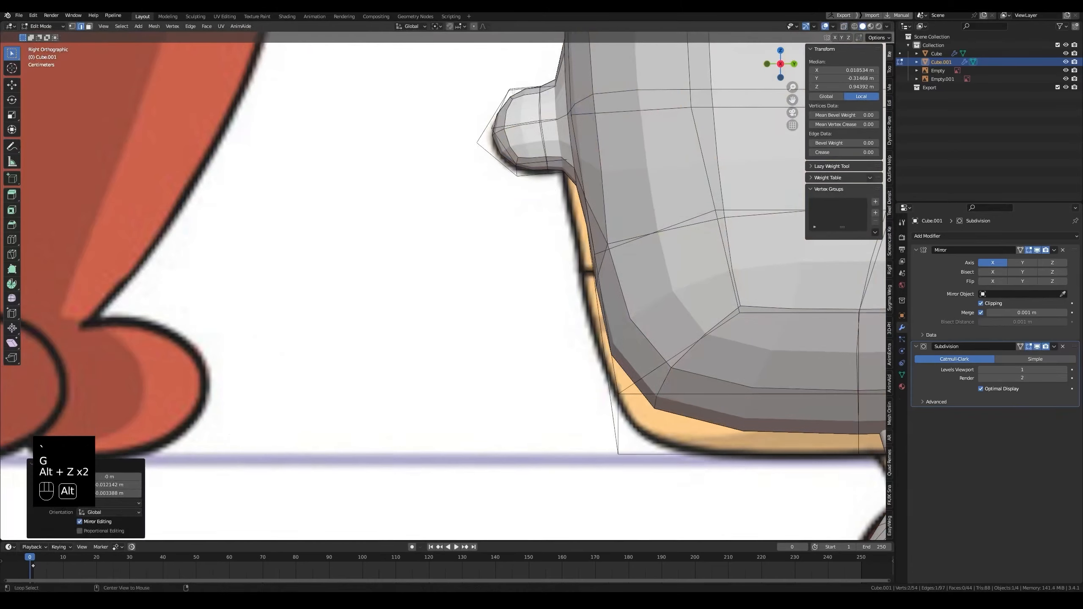
Move an upper vertex of the nose in the side view to follow the reference outline.
{"action": "middle_click_drag", "start_coordinate": [567, 194], "coordinate": [521, 109]}
{"action": "key", "text": "1"}
{"action": "left_click", "coordinate": [491, 73]}
{"action": "key", "text": "grave"}
{"action": "key", "text": "alt+z"}
{"action": "key", "text": "g"}
{"action": "left_click", "coordinate": [522, 142]}
Move the upper front edge of the nose slightly forward and down to match the side reference.
{"action": "key", "text": "2"}
{"action": "left_click", "coordinate": [520, 106]}
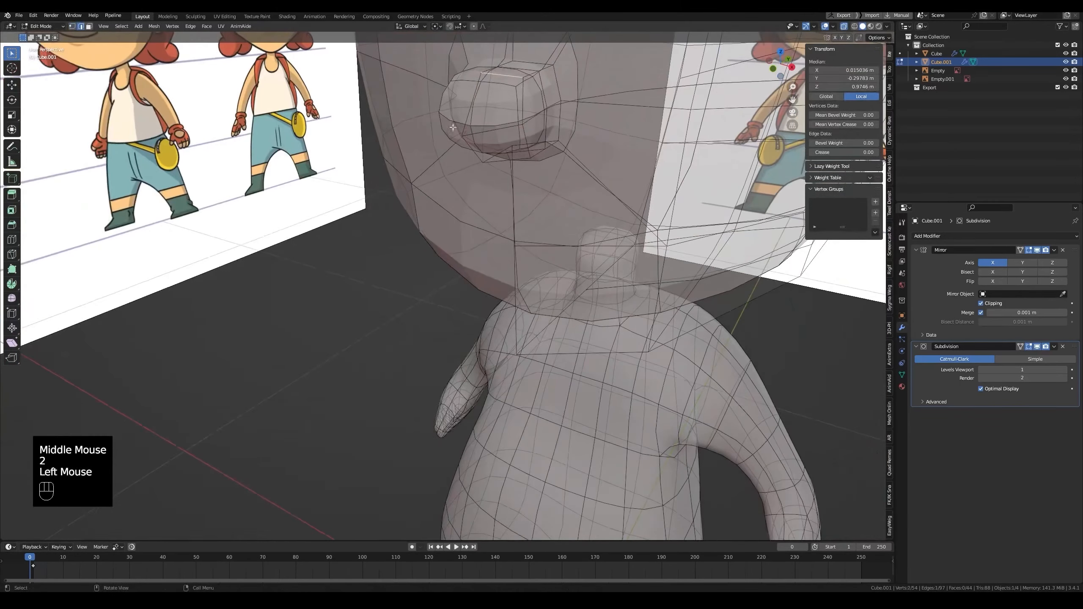
{"action": "key", "text": "grave"}
{"action": "key", "text": "g"}
{"action": "left_click", "coordinate": [576, 154]}
{"action": "middle_click_drag", "start_coordinate": [576, 154], "coordinate": [597, 149]}
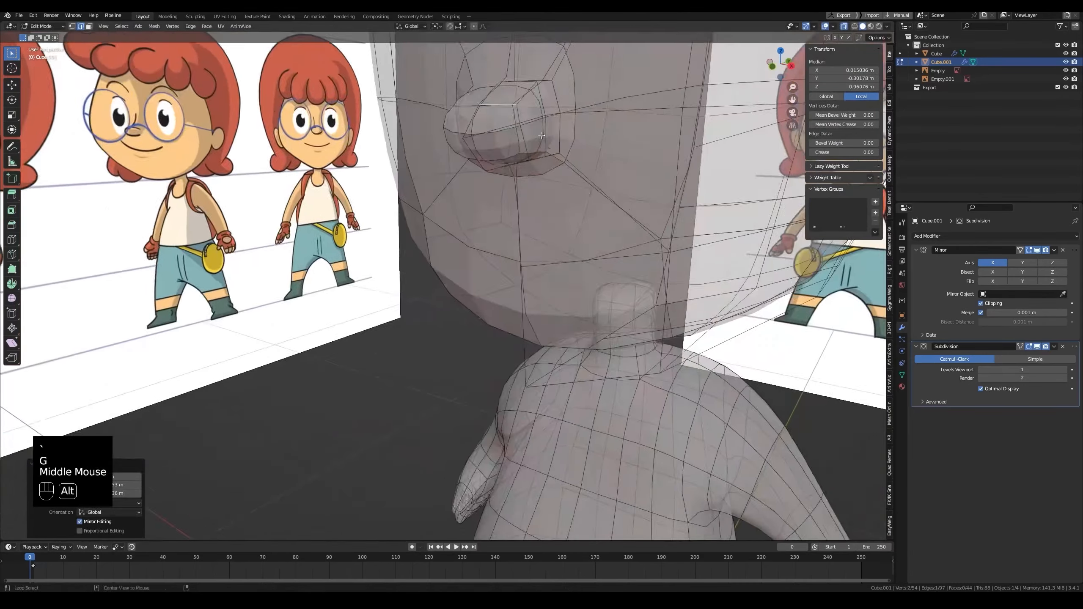
{"action": "key", "text": "alt+z"}
Lower the top vertices at the nose's base about 0.005 m along Z with proportional editing in the side view, and save the file.
{"action": "mouse_move", "coordinate": [529, 111]}
{"action": "middle_mouse_down"}
{"action": "mouse_move", "coordinate": [527, 129]}
{"action": "mouse_move", "coordinate": [543, 89]}
{"action": "middle_mouse_up"}
{"action": "left_click", "coordinate": [525, 131]}
{"action": "key", "text": "grave"}
{"action": "key", "text": "alt+z"}
{"action": "key", "text": "alt+z"}
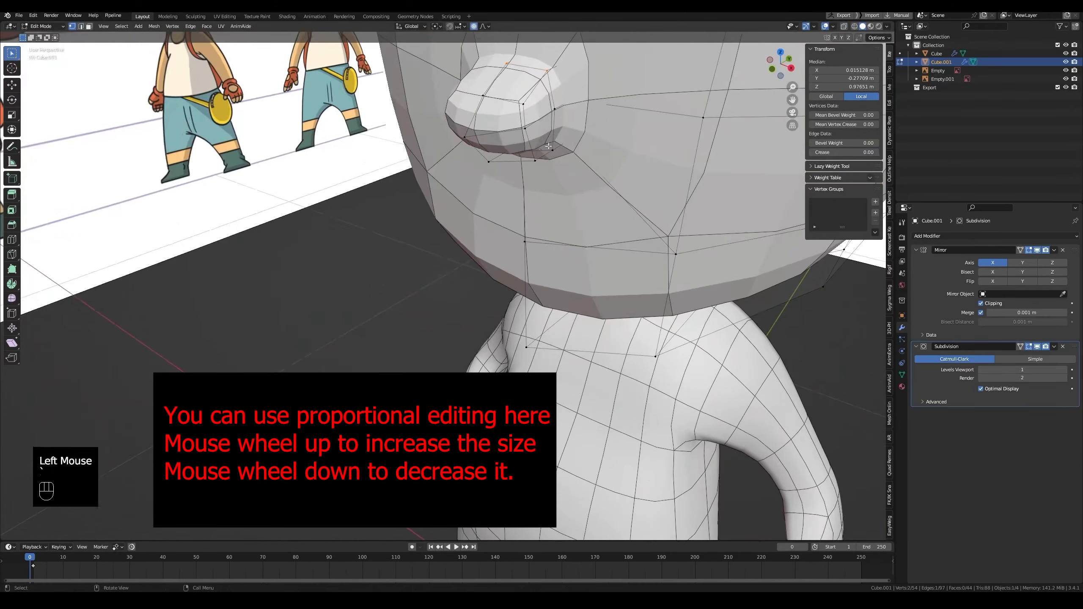
{"action": "key", "text": "grave"}
{"action": "key", "text": "g"}
{"action": "key", "text": "z"}
{"action": "scroll", "coordinate": [560, 156], "scroll_direction": "down", "scroll_amount": 11}
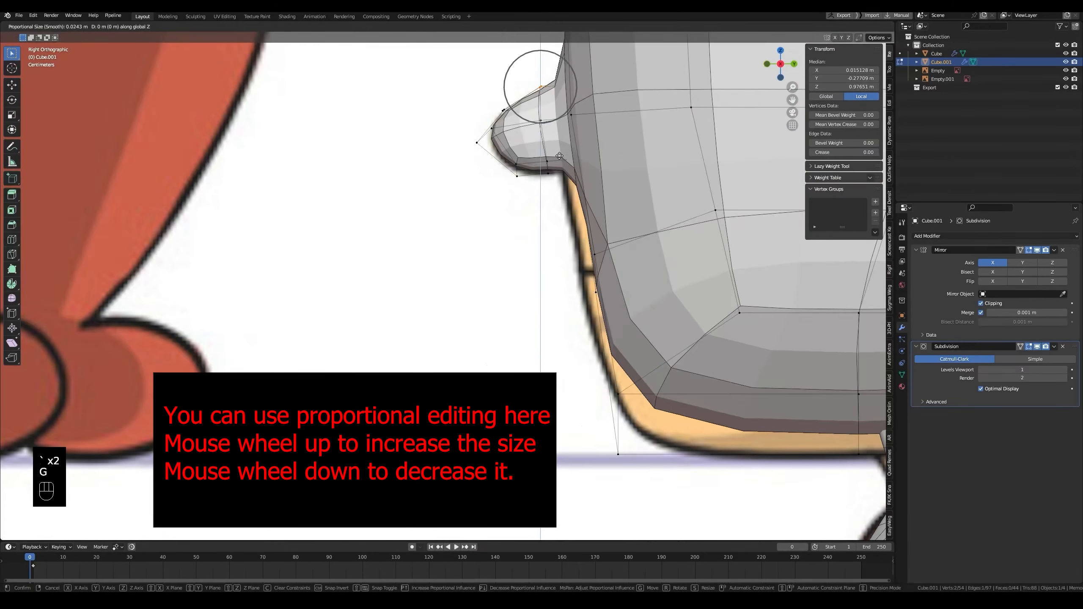
{"action": "key", "text": "alt+z"}
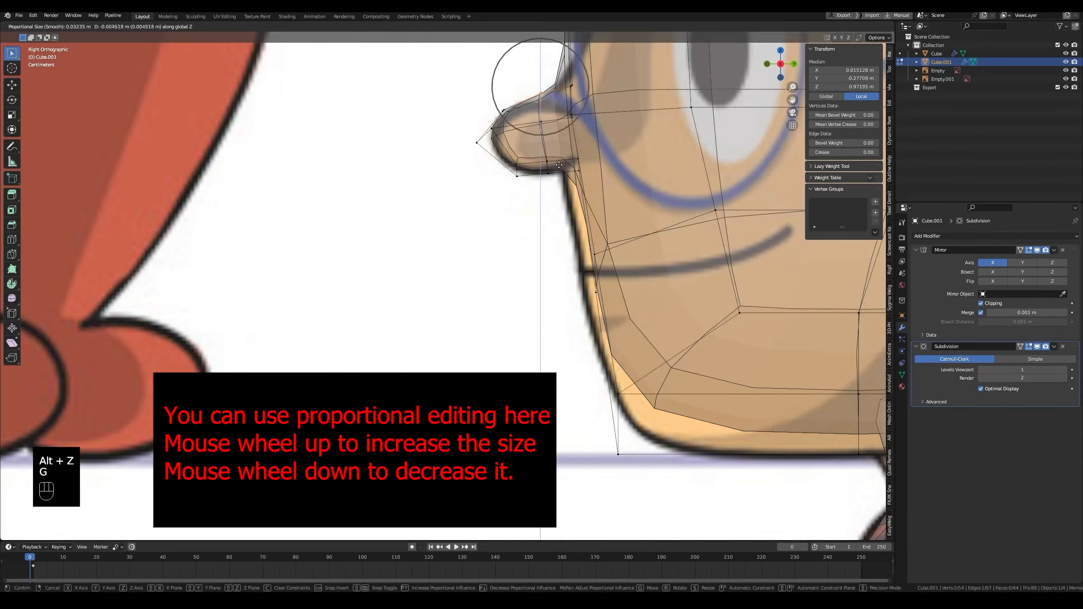
{"action": "left_click", "coordinate": [559, 165]}
{"action": "key", "text": "alt+z"}
{"action": "scroll", "coordinate": [555, 166], "scroll_direction": "down", "scroll_amount": 2}
{"action": "key", "text": "ctrl+s"}
Examine the smoothed nose in perspective and against the front reference.
{"action": "middle_click_drag", "start_coordinate": [525, 171], "coordinate": [580, 184]}
{"action": "key", "text": "Tab"}
{"action": "scroll", "coordinate": [529, 200], "scroll_direction": "down", "scroll_amount": 2}
{"action": "middle_click_drag", "start_coordinate": [520, 205], "coordinate": [548, 217]}
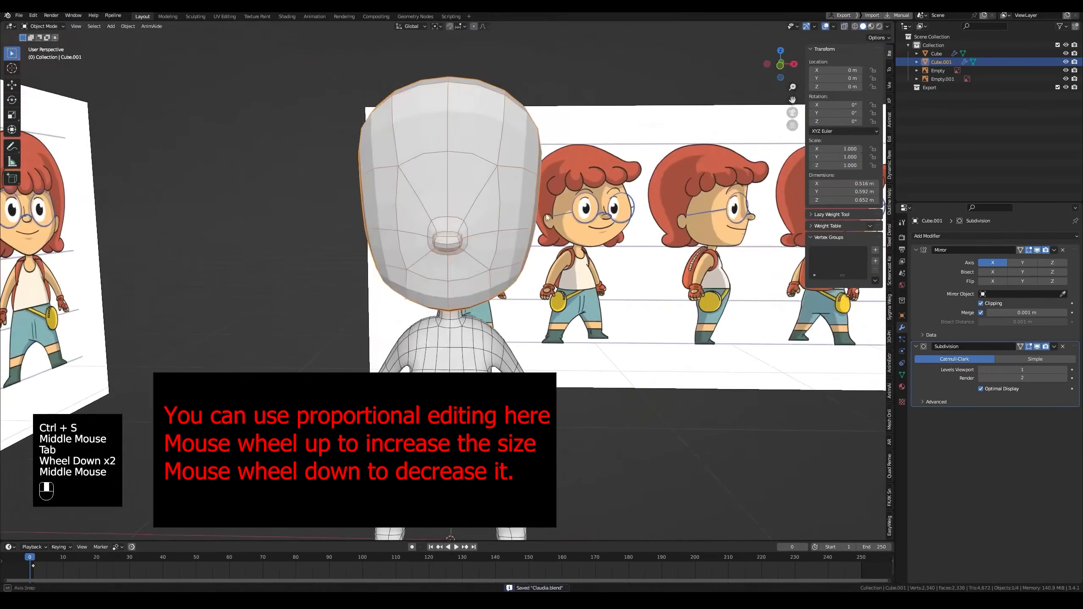
{"action": "key", "text": "alt+z"}
{"action": "key", "text": "grave"}
{"action": "scroll", "coordinate": [467, 270], "scroll_direction": "up", "scroll_amount": 2}
{"action": "key", "text": "alt+z"}
{"action": "key", "text": "Tab"}
{"action": "key", "text": "alt+z"}
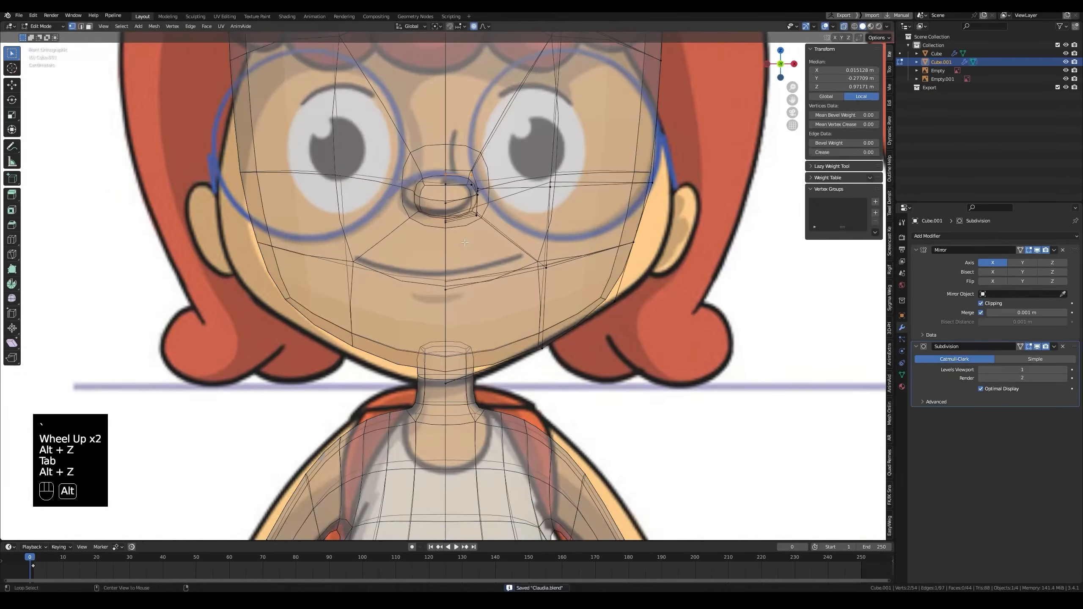
{"action": "key", "text": "alt+z"}
{"action": "middle_click_drag", "start_coordinate": [472, 214], "coordinate": [488, 48]}
{"action": "scroll", "coordinate": [444, 254], "scroll_direction": "down", "scroll_amount": 1}
{"action": "key", "text": "Tab"}
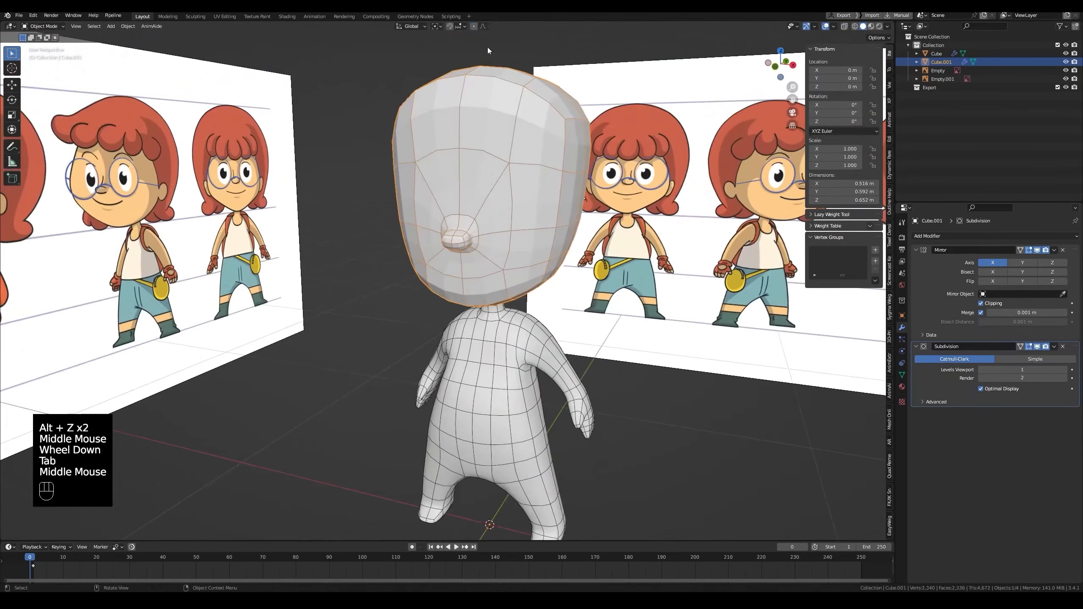
Move the side faces of the nose about 0.005 m inward along X and save the file.
{"action": "key", "text": "Tab"}
{"action": "key", "text": "Tab"}
{"action": "left_click", "coordinate": [473, 237]}
{"action": "scroll", "coordinate": [473, 237], "scroll_direction": "up", "scroll_amount": 2}
{"action": "key", "text": "3"}
{"action": "middle_click_drag", "start_coordinate": [523, 192], "coordinate": [551, 213]}
{"action": "left_click", "coordinate": [498, 186]}
{"action": "left_click", "coordinate": [500, 203], "text": "shift"}
{"action": "key", "text": "g"}
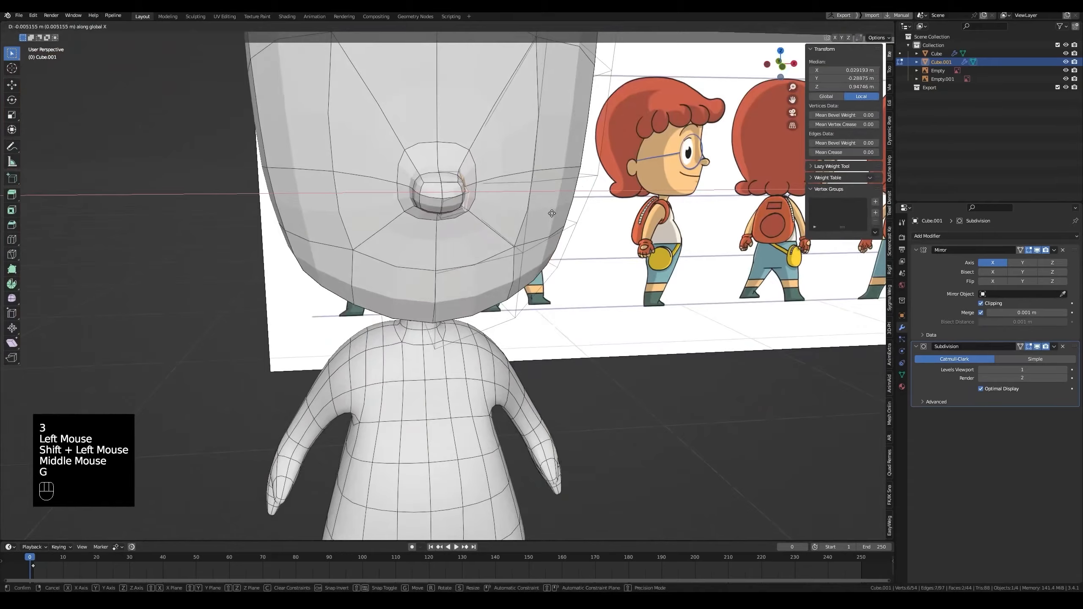
{"action": "key", "text": "Tab"}
{"action": "scroll", "coordinate": [484, 289], "scroll_direction": "down", "scroll_amount": 4}
{"action": "key", "text": "ctrl+s"}
Switch the head to Sculpt Mode and set the Slide Relax brush strength to 0.269.
{"action": "scroll", "coordinate": [483, 290], "scroll_direction": "up", "scroll_amount": 2}
{"action": "middle_click_drag", "start_coordinate": [483, 290], "coordinate": [506, 253]}
{"action": "key", "text": "Tab"}
{"action": "key", "text": "Tab"}
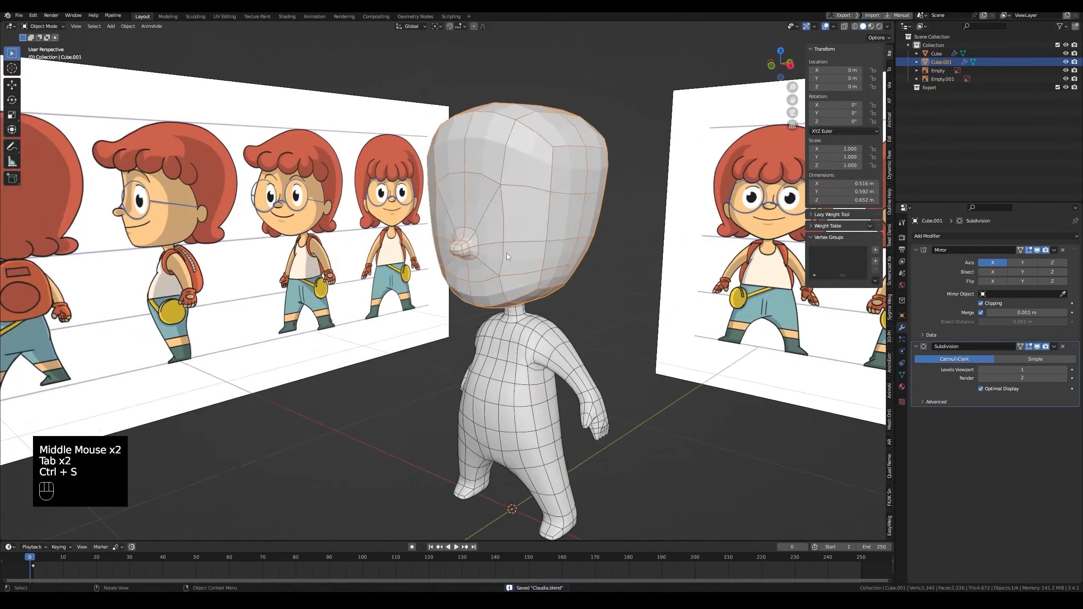
{"action": "left_click", "coordinate": [42, 27]}
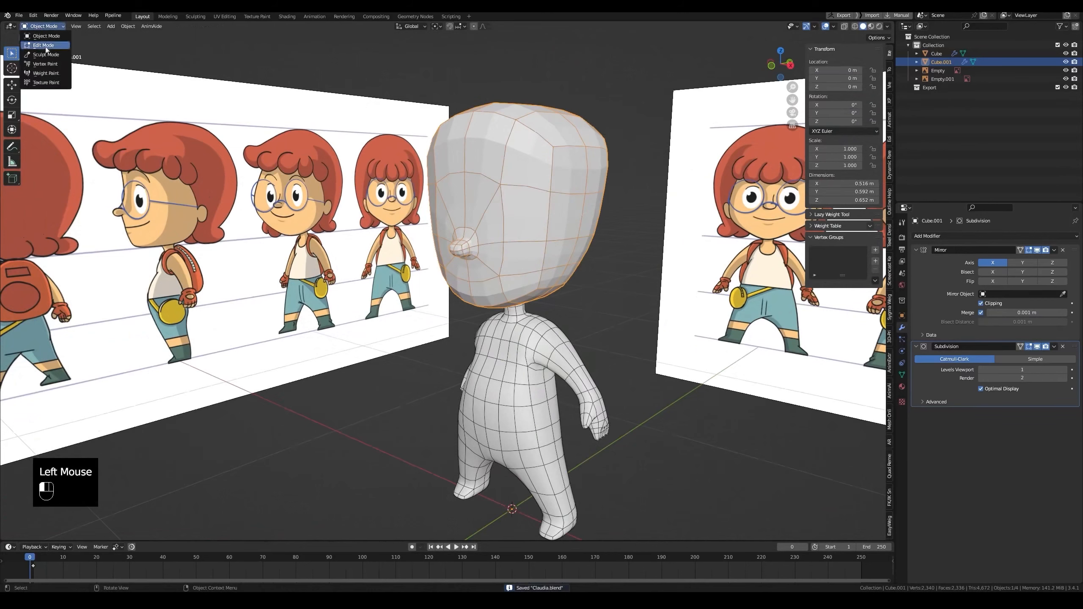
{"action": "left_click", "coordinate": [44, 56]}
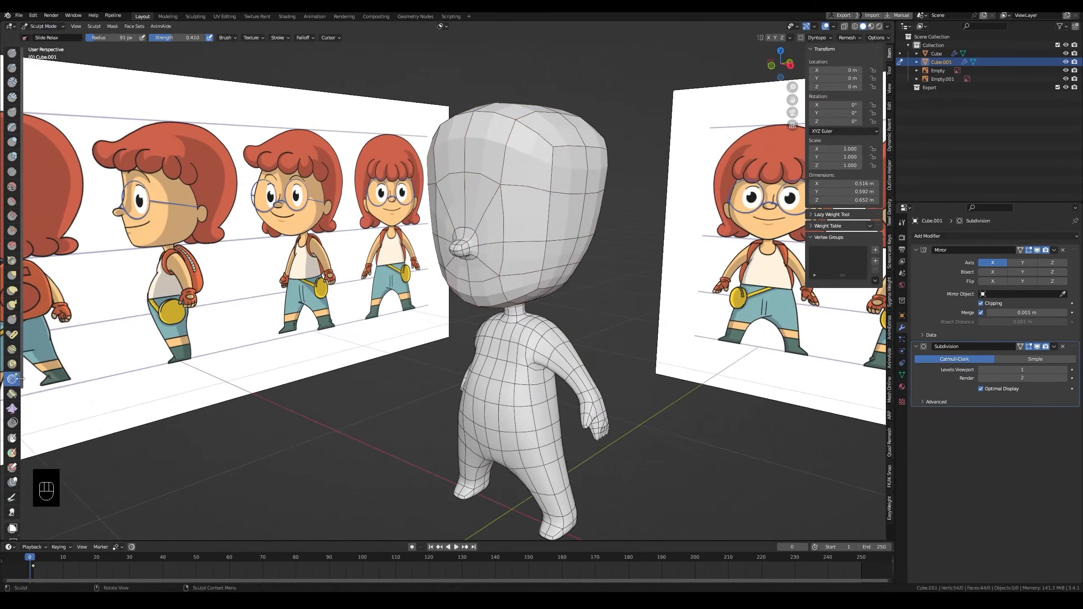
{"action": "left_click_drag", "start_coordinate": [20, 377], "coordinate": [63, 376]}
{"action": "middle_click_drag", "start_coordinate": [542, 203], "coordinate": [482, 271], "text": "shift"}
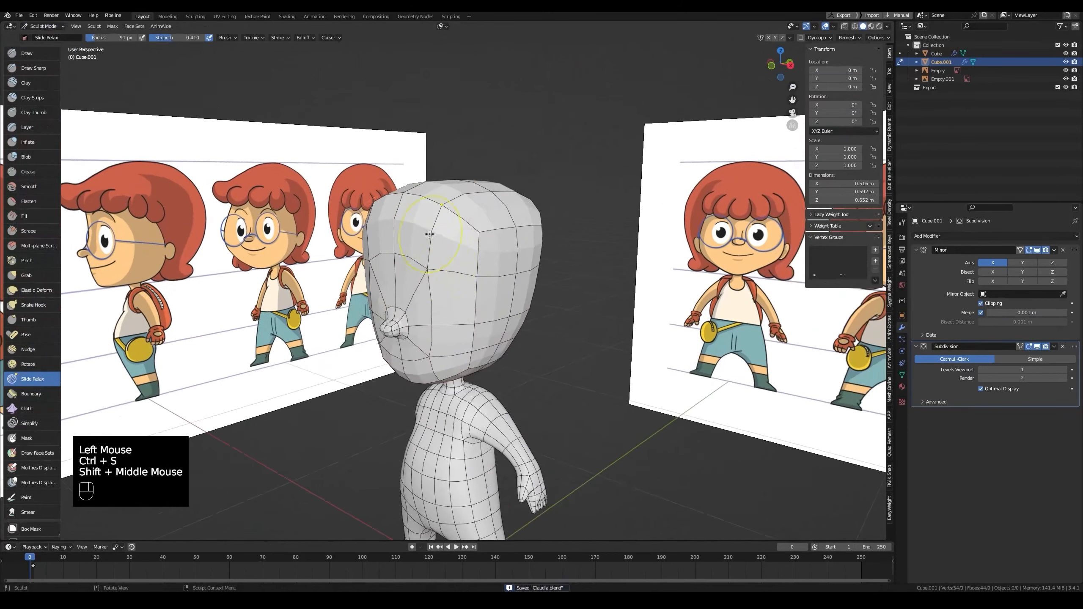
{"action": "scroll", "coordinate": [429, 233], "scroll_direction": "up", "scroll_amount": 1}
{"action": "middle_click_drag", "start_coordinate": [188, 60], "coordinate": [204, 83]}
{"action": "left_click_drag", "start_coordinate": [183, 38], "coordinate": [170, 38]}
Turn off the Subdivision display and relax the mesh along the forehead and upper side of the head.
{"action": "left_click_drag", "start_coordinate": [456, 225], "coordinate": [440, 206], "text": "shift"}
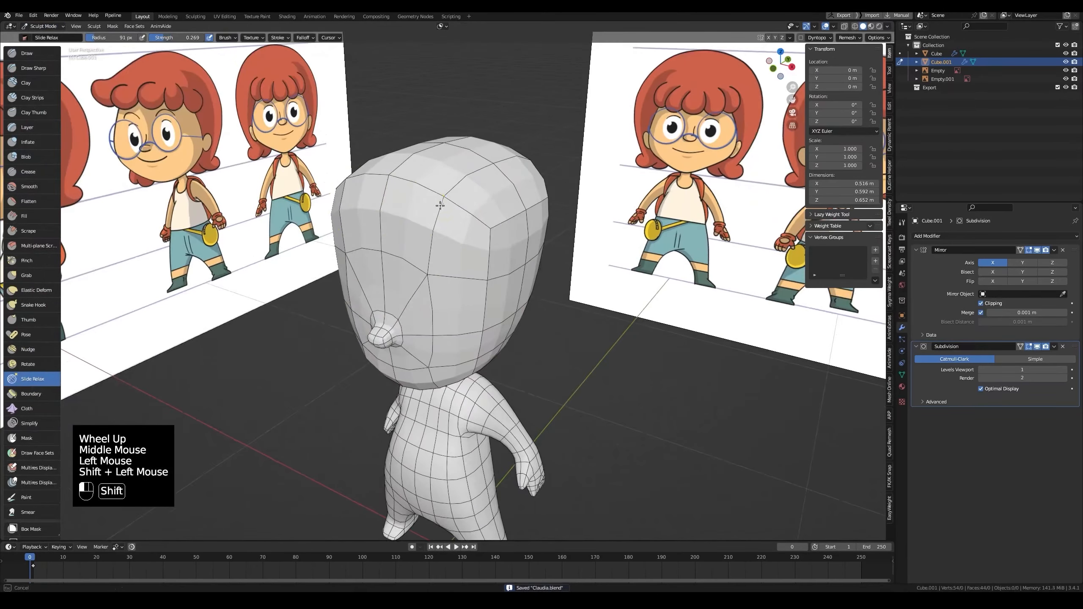
{"action": "left_click", "coordinate": [1037, 347]}
{"action": "middle_click_drag", "start_coordinate": [503, 230], "coordinate": [521, 241]}
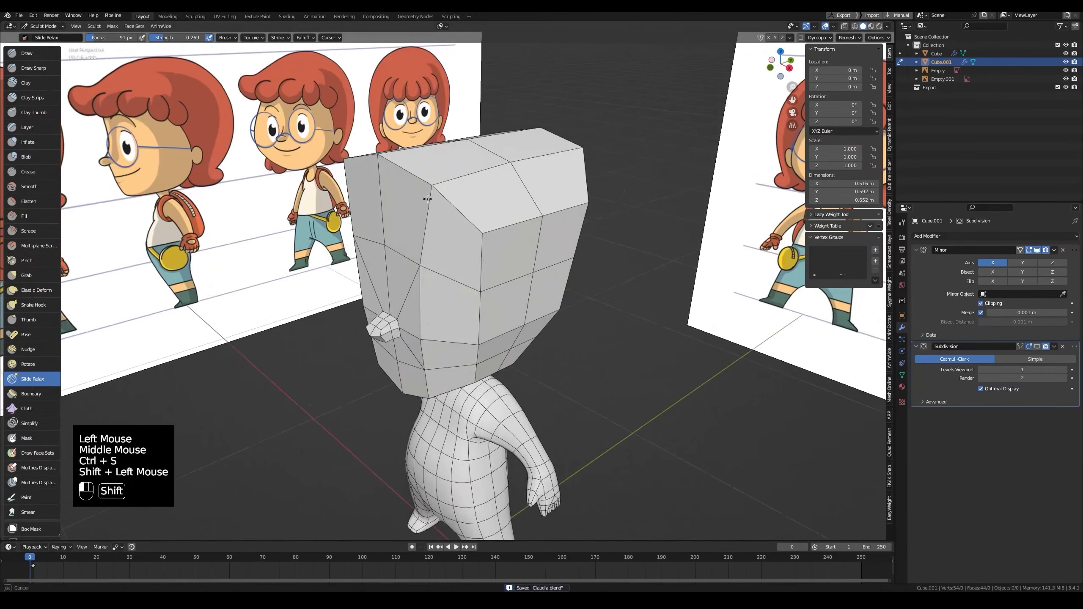
{"action": "left_click_drag", "start_coordinate": [427, 199], "coordinate": [444, 204], "text": "shift"}
{"action": "middle_click_drag", "start_coordinate": [460, 209], "coordinate": [421, 180]}
{"action": "left_click_drag", "start_coordinate": [420, 177], "coordinate": [456, 211], "text": "shift"}
{"action": "middle_click_drag", "start_coordinate": [423, 198], "coordinate": [470, 242]}
{"action": "left_click_drag", "start_coordinate": [368, 182], "coordinate": [417, 205], "text": "shift"}
{"action": "middle_click_drag", "start_coordinate": [463, 239], "coordinate": [444, 200]}
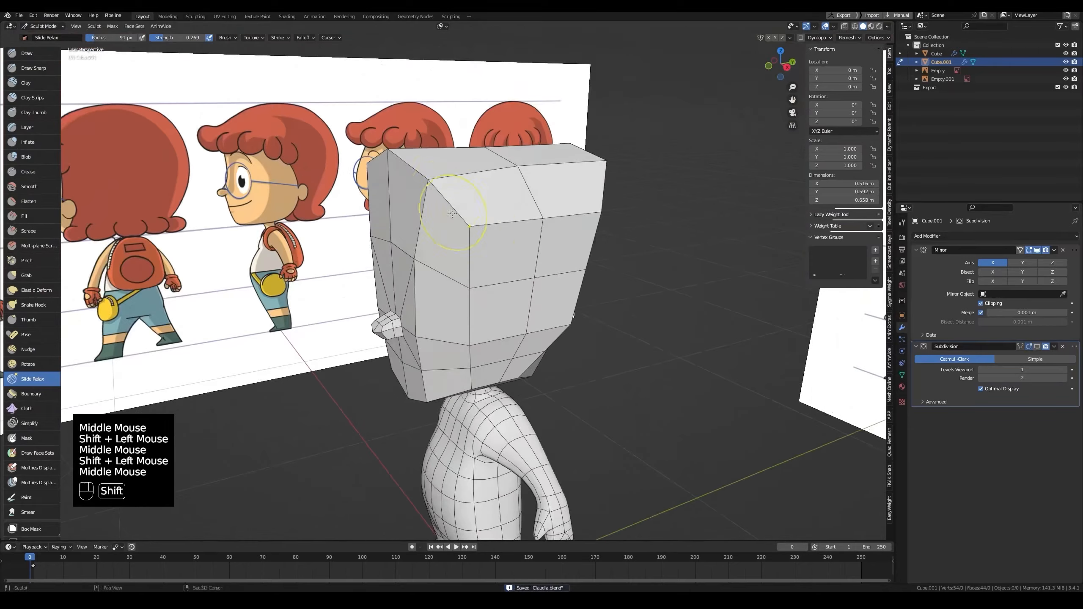
Relax the mesh around the upper back and side of the head with the Slide Relax brush.
{"action": "middle_click_drag", "start_coordinate": [490, 230], "coordinate": [439, 230]}
{"action": "middle_click_drag", "start_coordinate": [503, 233], "coordinate": [461, 235]}
{"action": "left_click_drag", "start_coordinate": [549, 238], "coordinate": [563, 228], "text": "shift"}
{"action": "middle_click_drag", "start_coordinate": [567, 222], "coordinate": [548, 256]}
{"action": "left_click_drag", "start_coordinate": [544, 260], "coordinate": [533, 265], "text": "shift"}
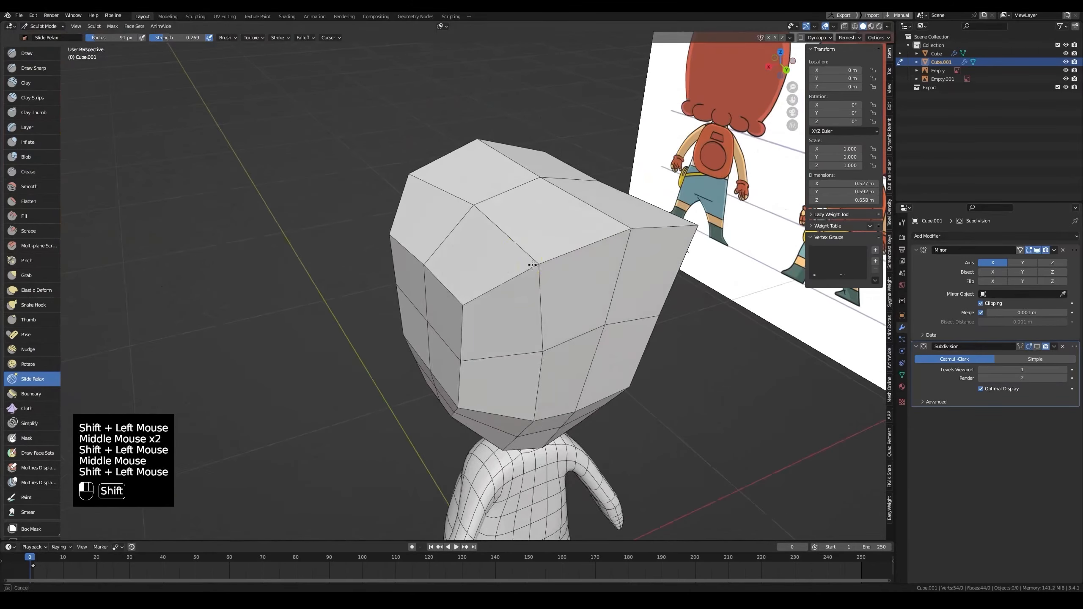
{"action": "middle_click_drag", "start_coordinate": [597, 239], "coordinate": [587, 223]}
{"action": "left_click_drag", "start_coordinate": [588, 224], "coordinate": [573, 261], "text": "shift"}
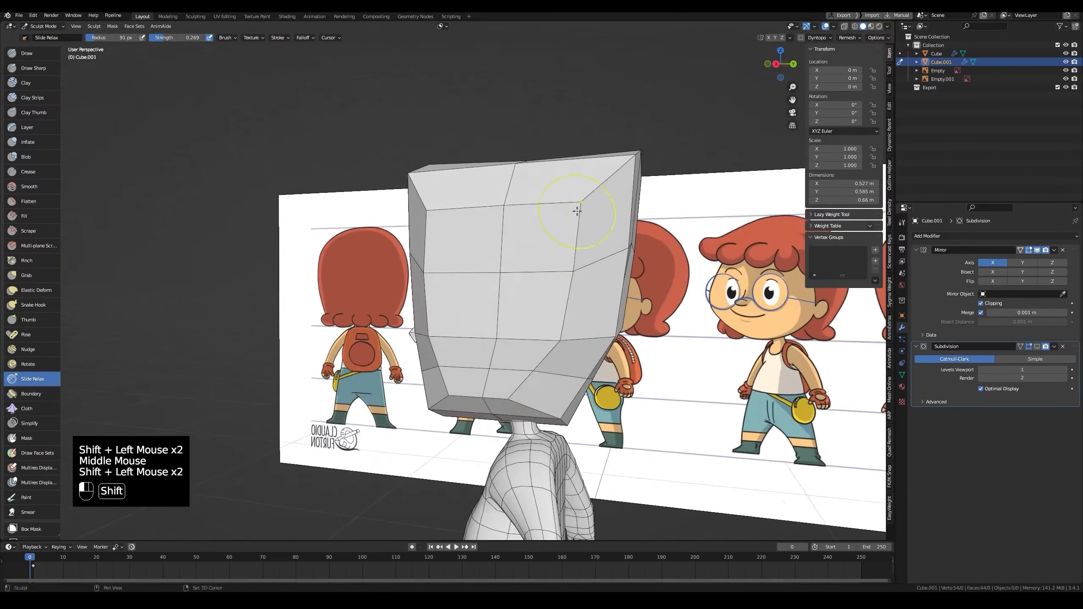
{"action": "left_click_drag", "start_coordinate": [578, 211], "coordinate": [578, 220], "text": "shift"}
{"action": "middle_click_drag", "start_coordinate": [605, 228], "coordinate": [582, 243]}
Return to Edit Mode and shift an edge on the side of the head along Y to even out the spacing.
{"action": "key", "text": "Tab"}
{"action": "middle_click_drag", "start_coordinate": [614, 245], "coordinate": [595, 258]}
{"action": "key", "text": "2"}
{"action": "left_click", "coordinate": [614, 267]}
{"action": "middle_click_drag", "start_coordinate": [629, 264], "coordinate": [602, 269]}
{"action": "middle_click_drag", "start_coordinate": [539, 250], "coordinate": [603, 252]}
{"action": "key", "text": "g"}
{"action": "key", "text": "y"}
{"action": "left_click", "coordinate": [587, 252]}
Reposition a vertex on the lower back of the head to even out the surrounding faces.
{"action": "mouse_move", "coordinate": [620, 363]}
{"action": "middle_mouse_down"}
{"action": "mouse_move", "coordinate": [609, 367]}
{"action": "mouse_move", "coordinate": [563, 329]}
{"action": "mouse_move", "coordinate": [551, 334]}
{"action": "middle_mouse_up"}
{"action": "key", "text": "1"}
{"action": "left_click", "coordinate": [608, 367]}
{"action": "key", "text": "g"}
{"action": "left_click", "coordinate": [613, 349]}
Relax the mesh on the lower back and side of the head in Sculpt Mode.
{"action": "key", "text": "Tab"}
{"action": "left_click_drag", "start_coordinate": [552, 335], "coordinate": [545, 342], "text": "shift"}
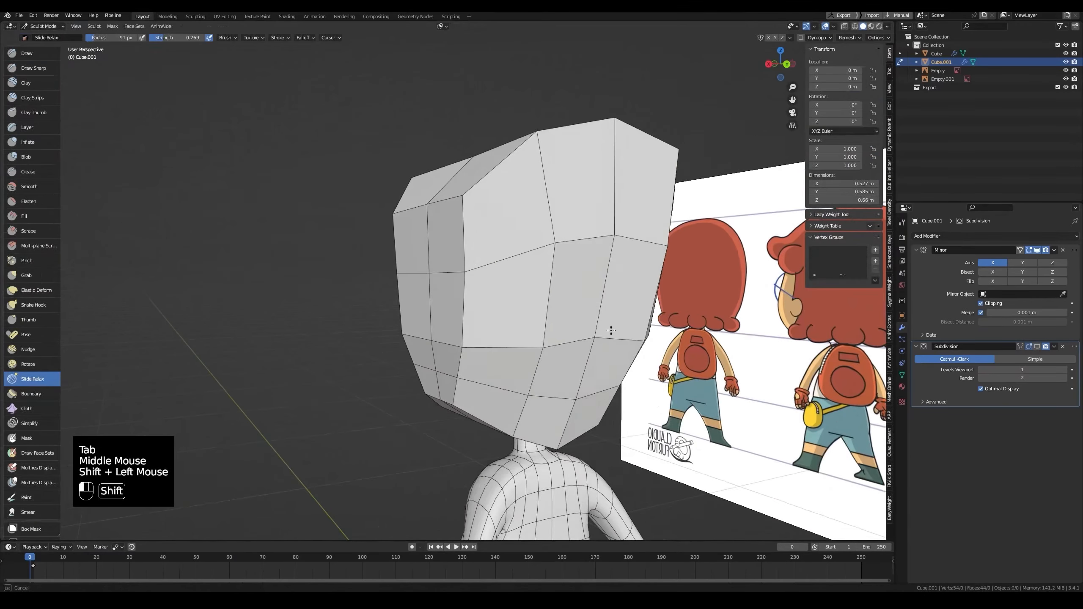
{"action": "middle_click_drag", "start_coordinate": [459, 339], "coordinate": [503, 329]}
{"action": "left_click_drag", "start_coordinate": [503, 330], "coordinate": [507, 328], "text": "shift"}
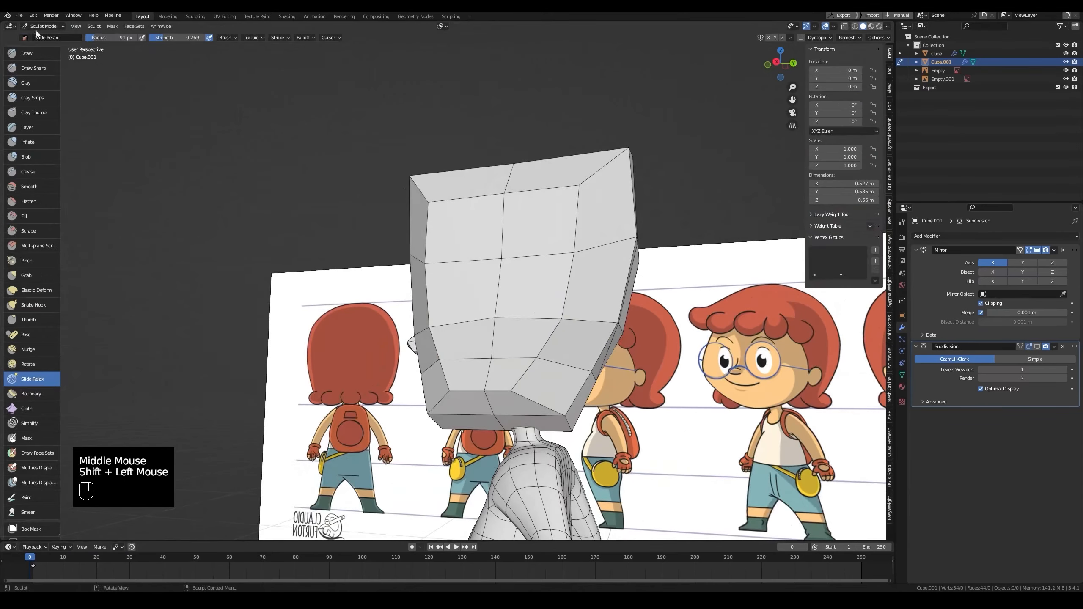
Relax the topology across the back, top and upper side of the head with the Slide Relax brush.
{"action": "mouse_move", "coordinate": [469, 329]}
{"action": "middle_mouse_down"}
{"action": "mouse_move", "coordinate": [503, 327]}
{"action": "mouse_move", "coordinate": [448, 323]}
{"action": "mouse_move", "coordinate": [456, 338]}
{"action": "middle_mouse_up"}
{"action": "mouse_move", "coordinate": [482, 331]}
{"action": "middle_mouse_down"}
{"action": "mouse_move", "coordinate": [517, 334]}
{"action": "mouse_move", "coordinate": [550, 313]}
{"action": "middle_mouse_up"}
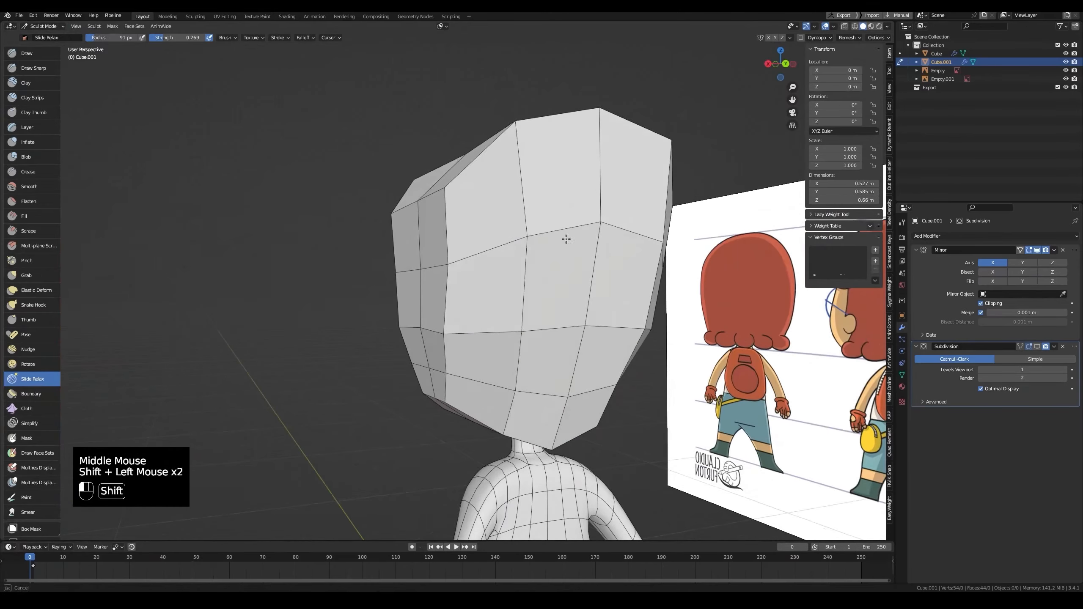
{"action": "middle_click_drag", "start_coordinate": [482, 254], "coordinate": [539, 188]}
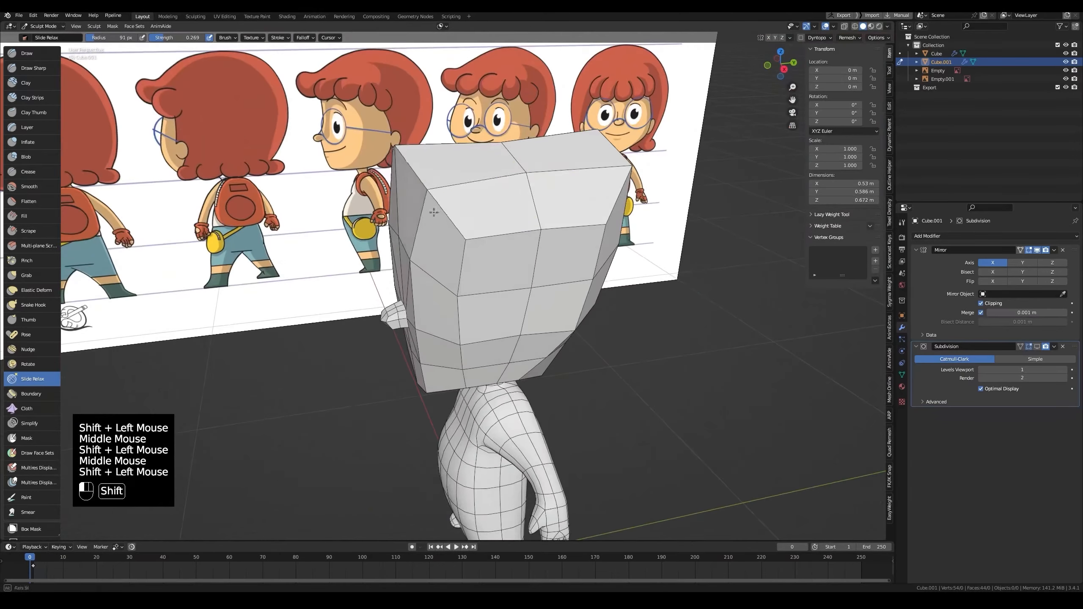
{"action": "middle_click_drag", "start_coordinate": [434, 212], "coordinate": [505, 247]}
Return to Edit Mode and slide the edge running diagonally from the eye area to the nose.
{"action": "left_click", "coordinate": [1038, 347]}
{"action": "middle_click_drag", "start_coordinate": [553, 297], "coordinate": [452, 276]}
{"action": "key", "text": "alt+z"}
{"action": "key", "text": "alt+z"}
{"action": "key", "text": "Tab"}
{"action": "key", "text": "2"}
{"action": "left_click", "coordinate": [413, 298]}
{"action": "left_click", "coordinate": [1037, 347]}
{"action": "key", "text": "g"}
{"action": "key", "text": "g"}
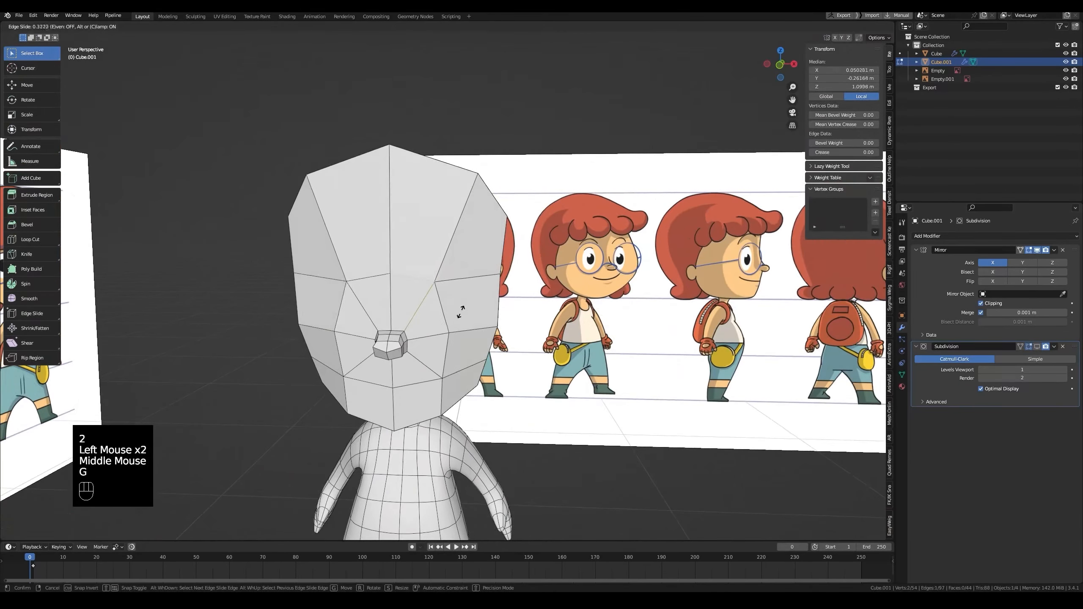
{"action": "left_click", "coordinate": [459, 318]}
Reposition the diagonal edge beside the nose in side view to refine the face profile.
{"action": "middle_click_drag", "start_coordinate": [459, 318], "coordinate": [422, 320]}
{"action": "key", "text": "grave"}
{"action": "key", "text": "g"}
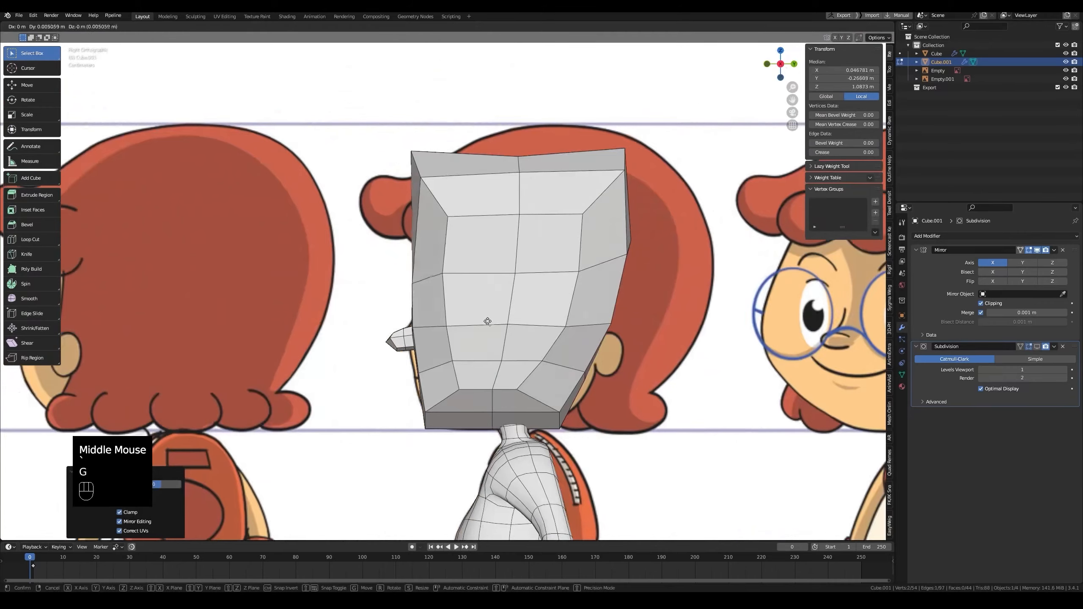
{"action": "left_click", "coordinate": [495, 328]}
Slide the outer cheek vertex at nose level along its edge to even out the face topology.
{"action": "key", "text": "alt+z"}
{"action": "key", "text": "alt+z"}
{"action": "key", "text": "1"}
{"action": "left_click", "coordinate": [418, 327]}
{"action": "middle_click_drag", "start_coordinate": [473, 327], "coordinate": [554, 348]}
{"action": "key", "text": "g"}
{"action": "key", "text": "g"}
{"action": "left_click", "coordinate": [440, 330]}
Lower the front top corner vertex of the head in side view, using the reference as a guide.
{"action": "key", "text": "grave"}
{"action": "key", "text": "alt+z"}
{"action": "key", "text": "alt+z"}
{"action": "key", "text": "grave"}
{"action": "key", "text": "alt+z"}
{"action": "key", "text": "alt+z"}
{"action": "key", "text": "alt+z"}
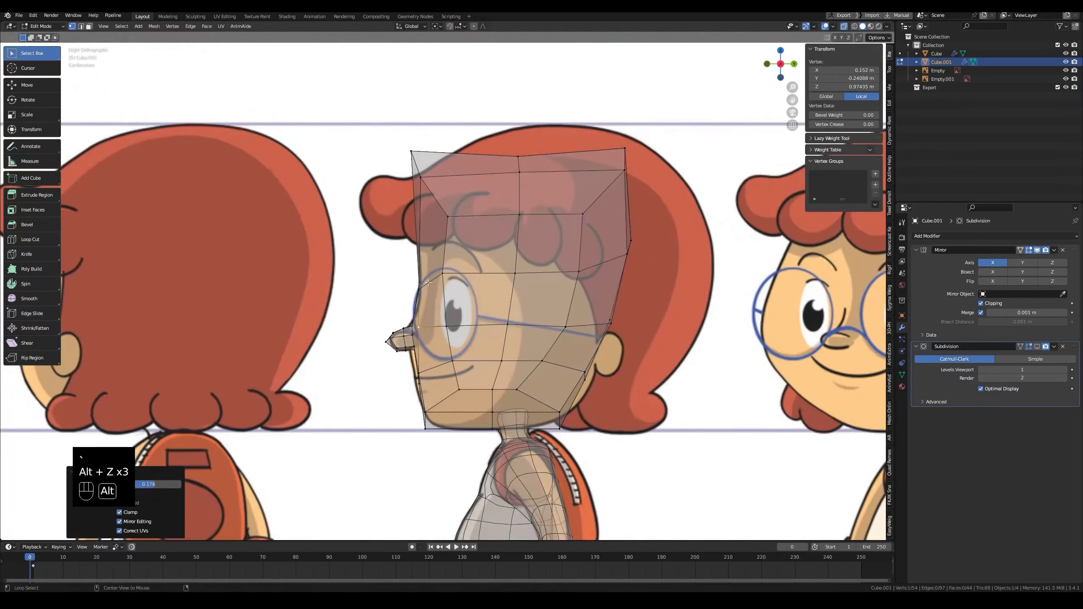
{"action": "key", "text": "alt+z"}
{"action": "left_click", "coordinate": [411, 151]}
{"action": "key", "text": "g"}
{"action": "left_click", "coordinate": [415, 187]}
Lower the forehead vertices along Z to round the upper front of the head.
{"action": "middle_click_drag", "start_coordinate": [416, 190], "coordinate": [507, 216]}
{"action": "left_click", "coordinate": [460, 206]}
{"action": "left_click", "coordinate": [461, 206]}
{"action": "key", "text": "g"}
{"action": "key", "text": "z"}
{"action": "left_click", "coordinate": [453, 233]}
{"action": "left_click", "coordinate": [399, 171]}
{"action": "key", "text": "g"}
{"action": "key", "text": "z"}
{"action": "left_click", "coordinate": [401, 187]}
Slide the outer forehead vertex along its edge, save the file and compare the subdivided head with the side reference.
{"action": "left_click", "coordinate": [477, 208]}
{"action": "key", "text": "g"}
{"action": "key", "text": "g"}
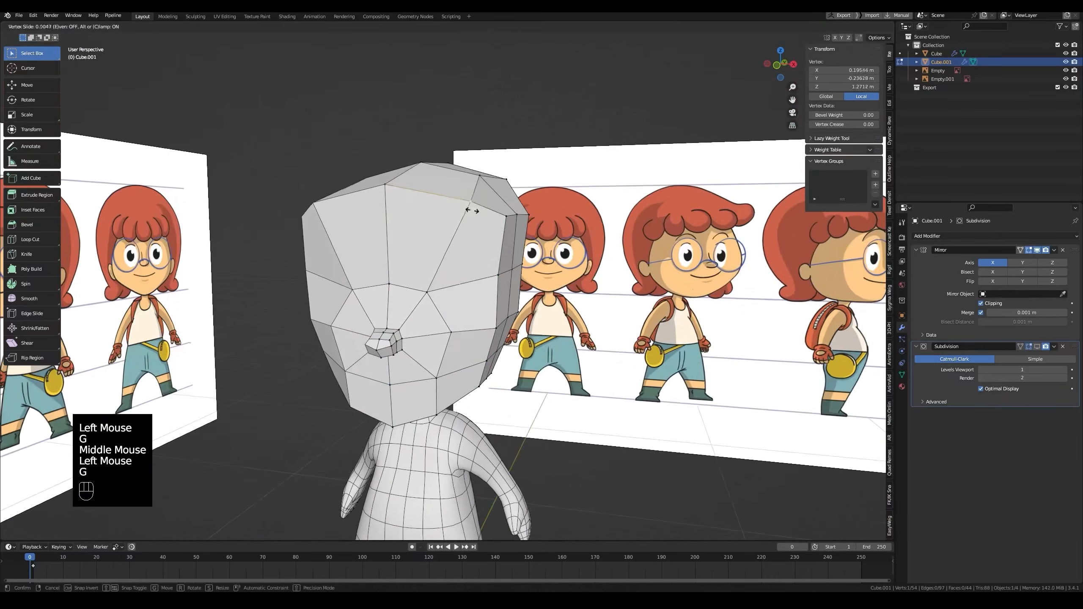
{"action": "left_click", "coordinate": [470, 217]}
{"action": "left_click", "coordinate": [1036, 346]}
{"action": "key", "text": "grave"}
{"action": "key", "text": "alt+z"}
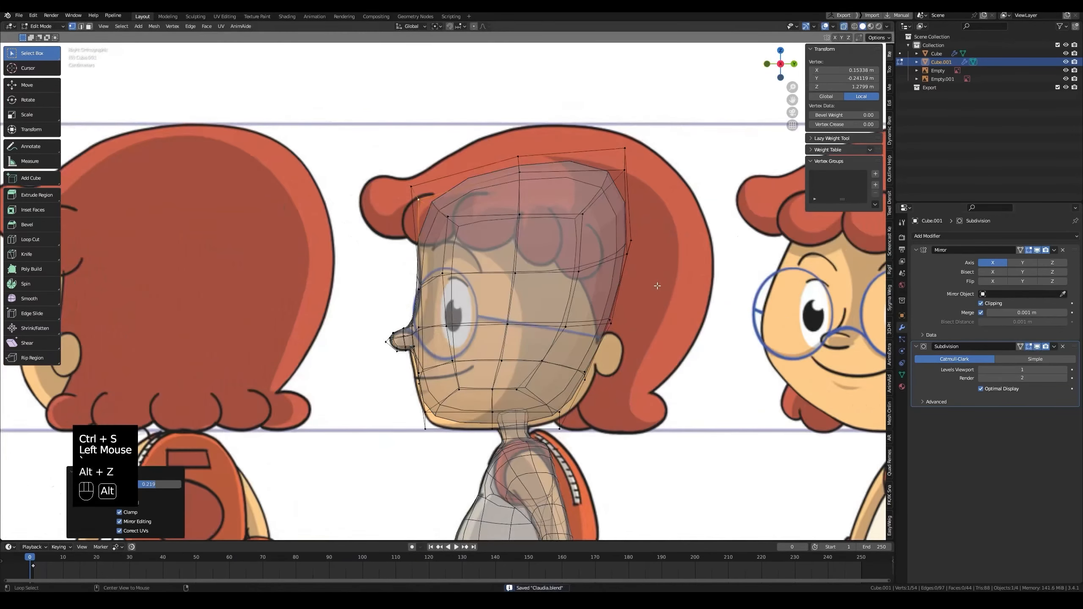
{"action": "key", "text": "alt+z"}
Move the face on the front underside of the chin downward to fill out the jaw.
{"action": "middle_click_drag", "start_coordinate": [525, 255], "coordinate": [585, 412]}
{"action": "key", "text": "3"}
{"action": "left_click", "coordinate": [556, 418]}
{"action": "key", "text": "alt+z"}
{"action": "key", "text": "alt+z"}
{"action": "key", "text": "g"}
{"action": "left_click", "coordinate": [523, 420]}
Shift the edge at mouth level slightly forward in side view to follow the reference profile.
{"action": "key", "text": "alt+z"}
{"action": "key", "text": "alt+z"}
{"action": "key", "text": "alt+z"}
{"action": "key", "text": "2"}
{"action": "left_click", "coordinate": [412, 376]}
{"action": "key", "text": "alt+z"}
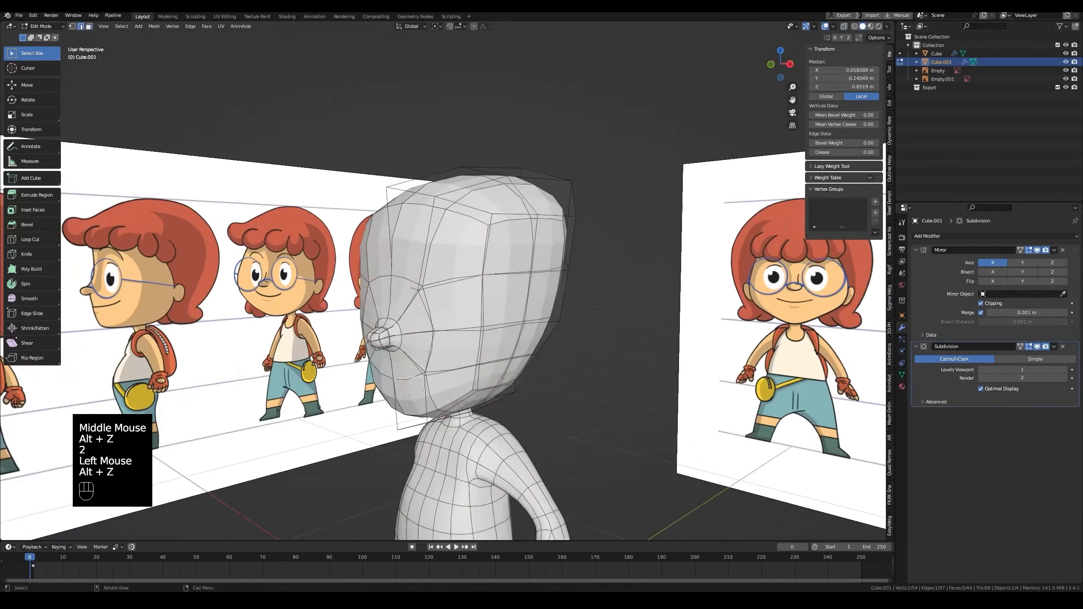
{"action": "key", "text": "grave"}
{"action": "key", "text": "alt+z"}
{"action": "key", "text": "alt+z"}
{"action": "key", "text": "g"}
{"action": "left_click", "coordinate": [446, 395]}
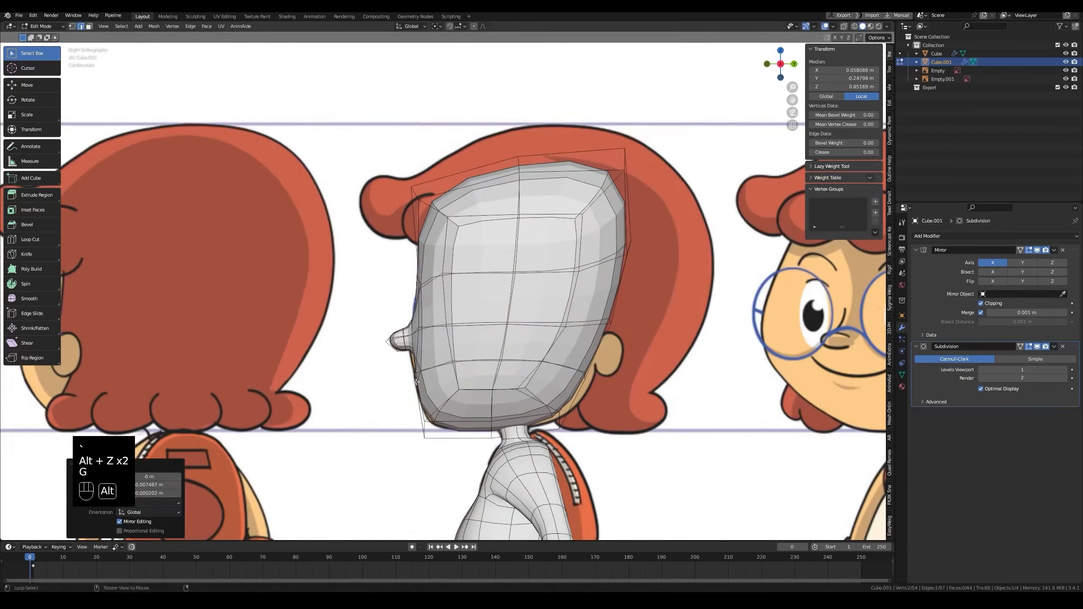
Hide the subdivision and move the edge at the lower base of the nose forward to match the side reference.
{"action": "key", "text": "alt+z"}
{"action": "middle_click_drag", "start_coordinate": [446, 396], "coordinate": [584, 273]}
{"action": "scroll", "coordinate": [490, 395], "scroll_direction": "up", "scroll_amount": 3}
{"action": "key", "text": "alt+z"}
{"action": "left_click", "coordinate": [1039, 348]}
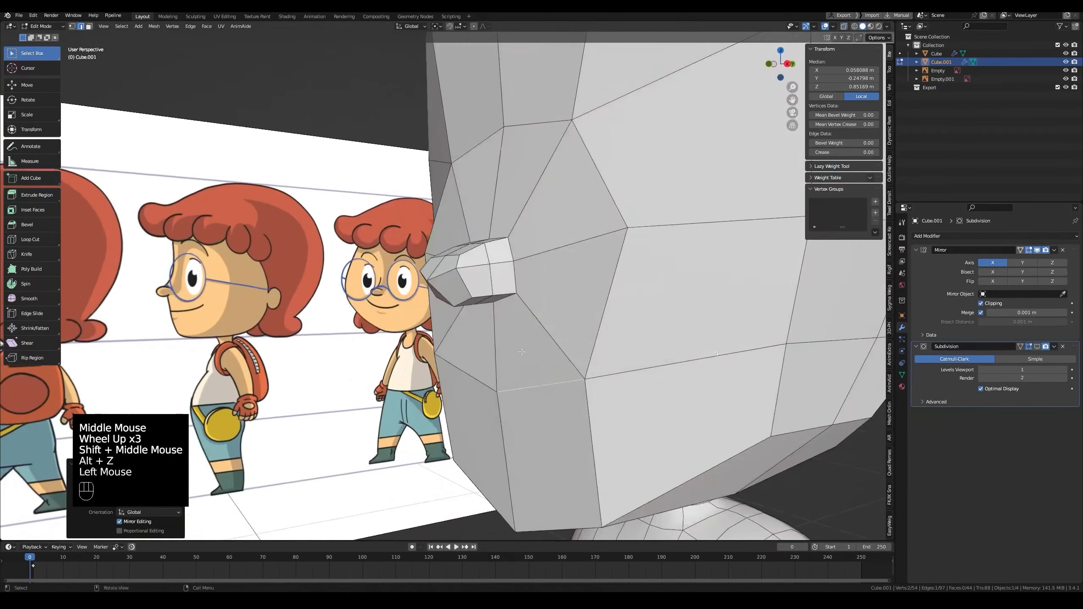
{"action": "middle_click_drag", "start_coordinate": [597, 363], "coordinate": [640, 326]}
{"action": "left_click", "coordinate": [498, 316]}
{"action": "middle_click_drag", "start_coordinate": [593, 427], "coordinate": [655, 396]}
{"action": "key", "text": "grave"}
{"action": "key", "text": "alt+z"}
{"action": "key", "text": "alt+z"}
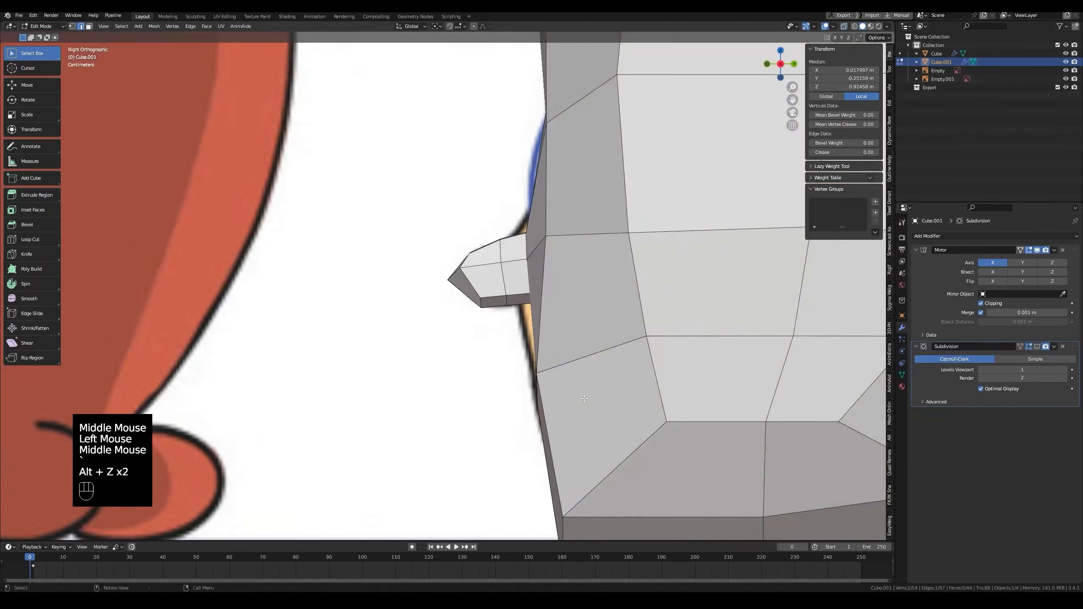
{"action": "key", "text": "g"}
{"action": "left_click", "coordinate": [575, 403]}
{"action": "key", "text": "alt+z"}
{"action": "key", "text": "alt+z"}
{"action": "middle_click_drag", "start_coordinate": [575, 402], "coordinate": [622, 384]}
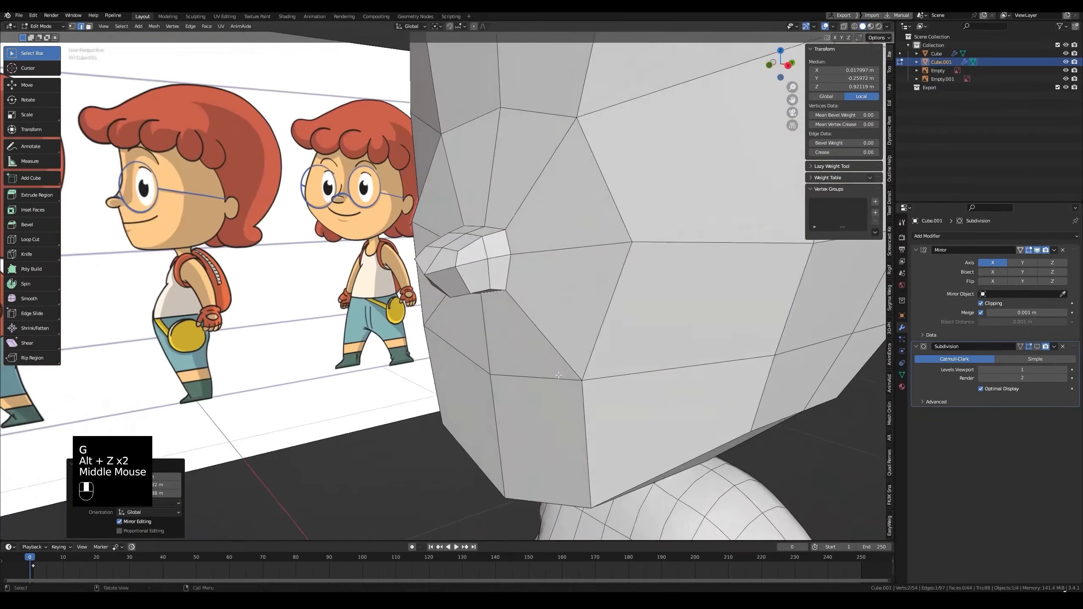
Select the edges at the upper base of the nose and reposition them against the side reference.
{"action": "key", "text": "alt+z"}
{"action": "key", "text": "alt+z"}
{"action": "middle_click_drag", "start_coordinate": [620, 341], "coordinate": [571, 302]}
{"action": "key", "text": "grave"}
{"action": "key", "text": "alt+z"}
{"action": "key", "text": "alt+z"}
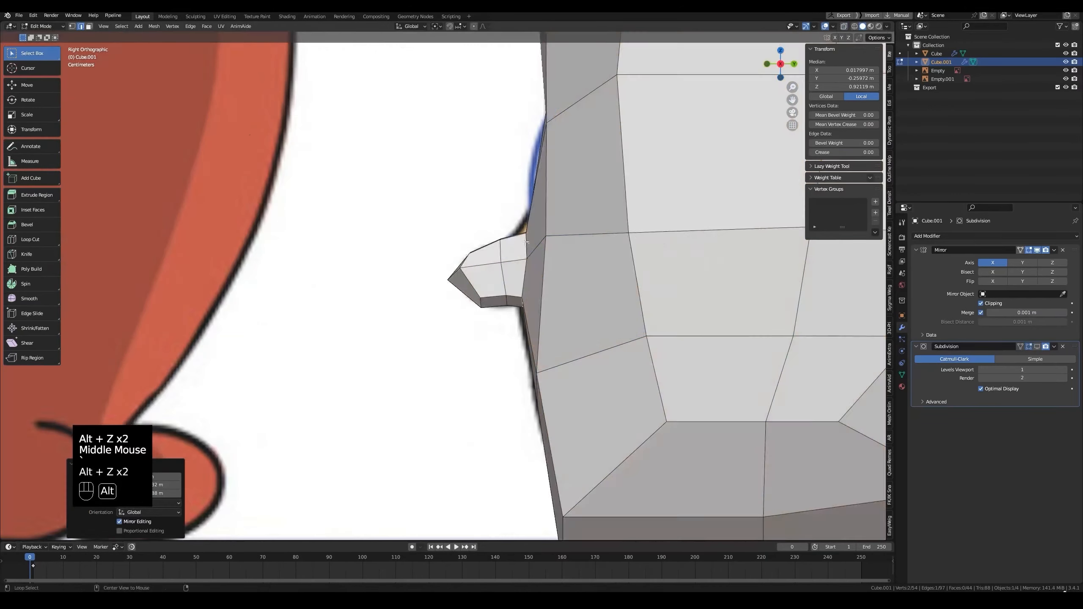
{"action": "middle_click_drag", "start_coordinate": [456, 166], "coordinate": [490, 202]}
{"action": "key", "text": "grave"}
{"action": "key", "text": "alt+z"}
{"action": "key", "text": "g"}
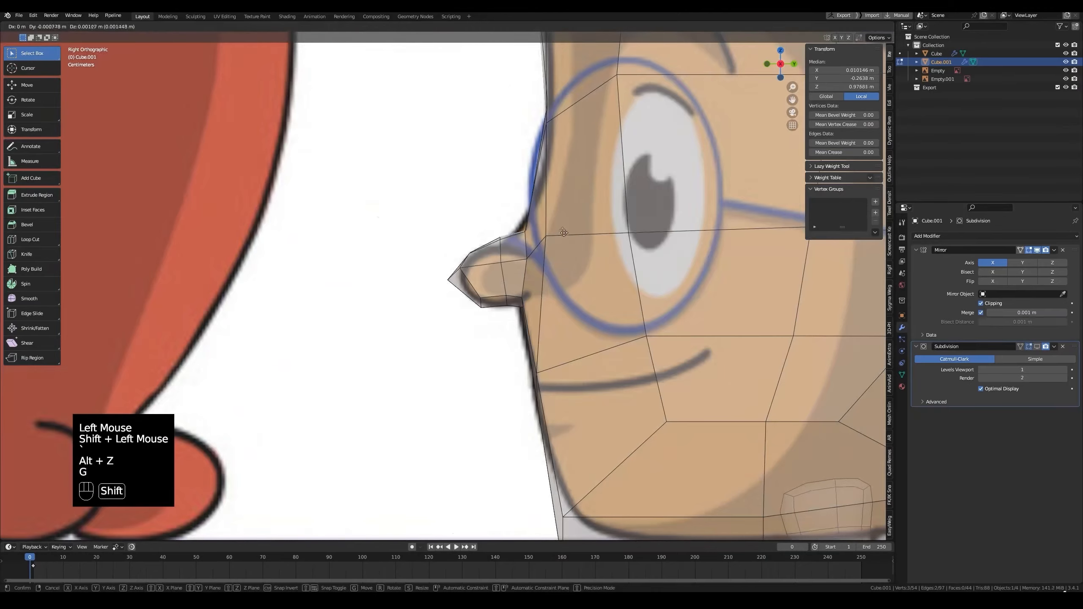
{"action": "left_click", "coordinate": [563, 231]}
Raise the edge beside the nose bridge in side view to follow the reference contour.
{"action": "middle_click_drag", "start_coordinate": [562, 230], "coordinate": [600, 266]}
{"action": "key", "text": "alt+z"}
{"action": "left_click", "coordinate": [492, 198]}
{"action": "key", "text": "grave"}
{"action": "key", "text": "alt+z"}
{"action": "key", "text": "g"}
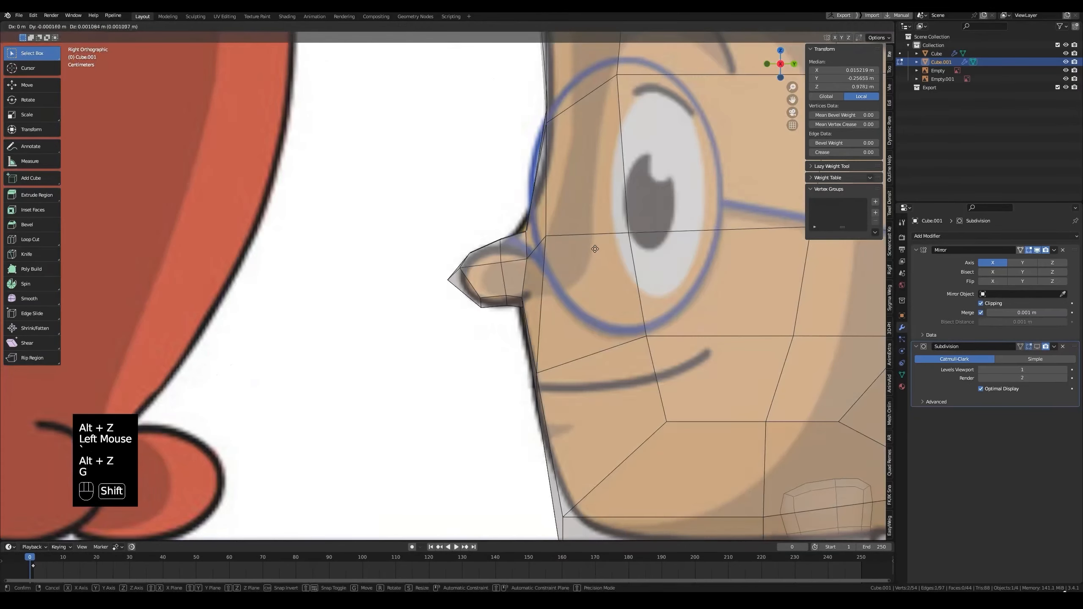
{"action": "left_click", "coordinate": [572, 208]}
Adjust an edge by the nose bridge and reposition it in side view with the subdivided surface displayed.
{"action": "scroll", "coordinate": [572, 208], "scroll_direction": "down", "scroll_amount": 1}
{"action": "key", "text": "alt+z"}
{"action": "middle_click_drag", "start_coordinate": [572, 209], "coordinate": [597, 226]}
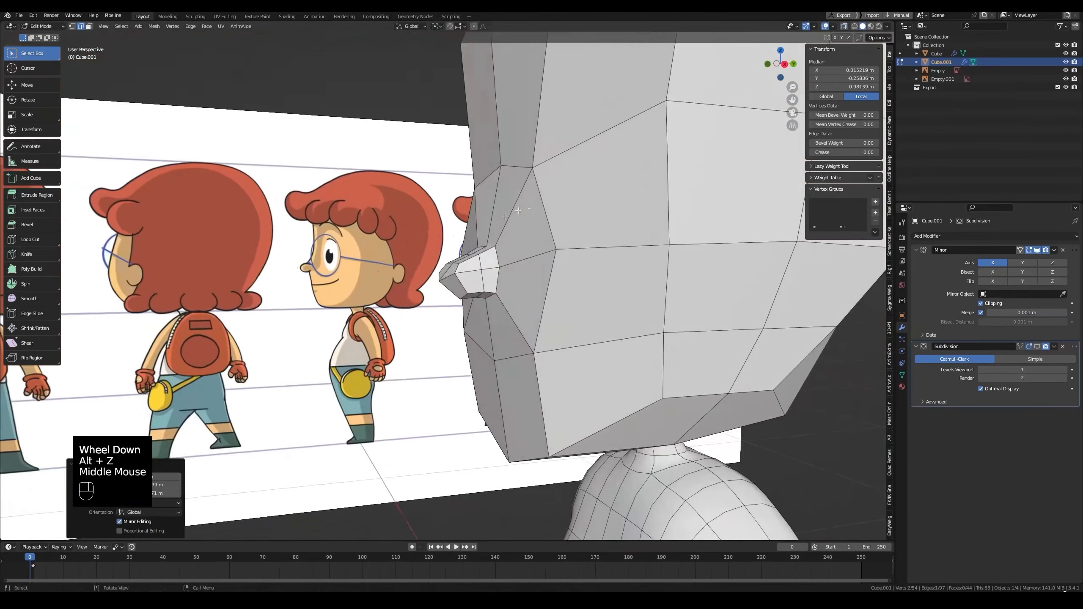
{"action": "key", "text": "grave"}
{"action": "key", "text": "g"}
{"action": "left_click", "coordinate": [599, 224]}
{"action": "key", "text": "alt+z"}
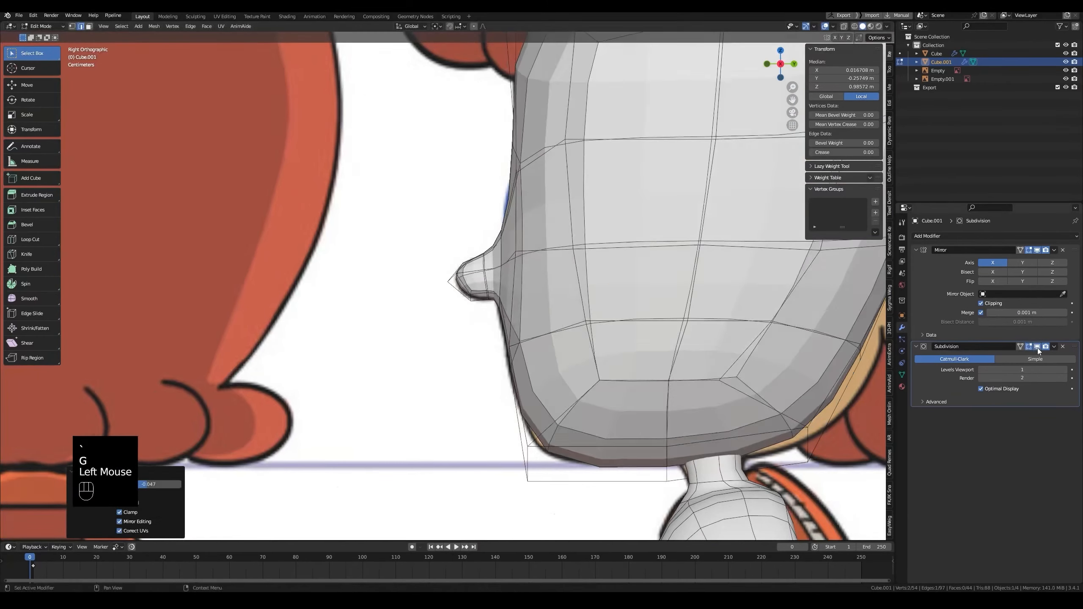
{"action": "key", "text": "alt+z"}
{"action": "key", "text": "g"}
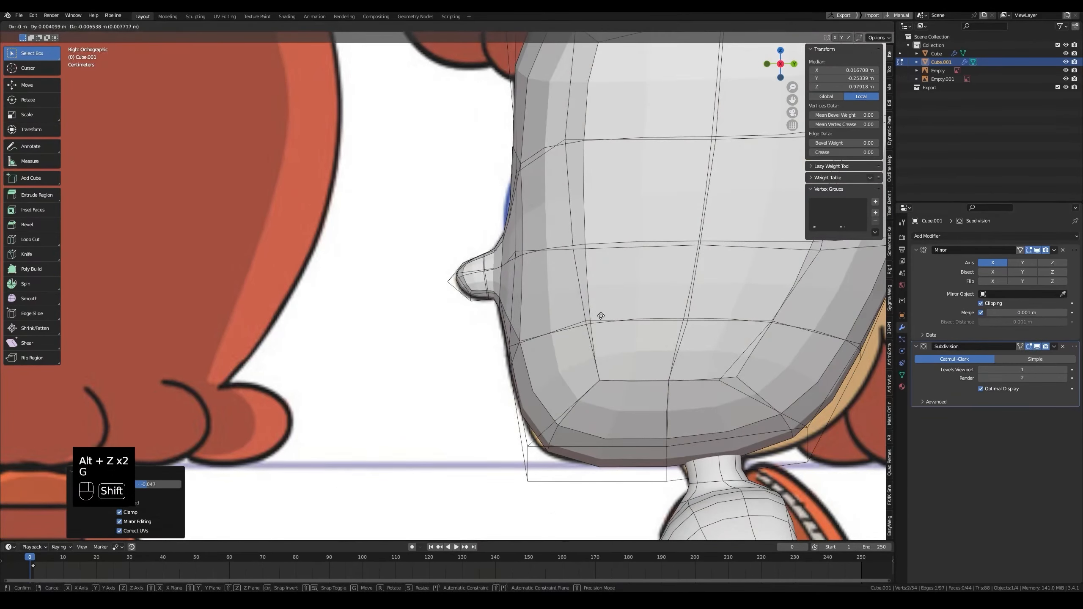
{"action": "left_click", "coordinate": [601, 316]}
Hide the head's subdivision in the viewport and save the file.
{"action": "key", "text": "alt+z"}
{"action": "key", "text": "alt+z"}
{"action": "middle_click_drag", "start_coordinate": [601, 315], "coordinate": [463, 200]}
{"action": "scroll", "coordinate": [510, 219], "scroll_direction": "down", "scroll_amount": 2}
{"action": "key", "text": "alt+z"}
{"action": "key", "text": "alt+z"}
{"action": "left_click", "coordinate": [1039, 348]}
{"action": "key", "text": "ctrl+s"}
Select the diagonal edge between the nose bridge and brow and move it down slightly in side view.
{"action": "left_click", "coordinate": [473, 239]}
{"action": "key", "text": "grave"}
{"action": "key", "text": "alt+z"}
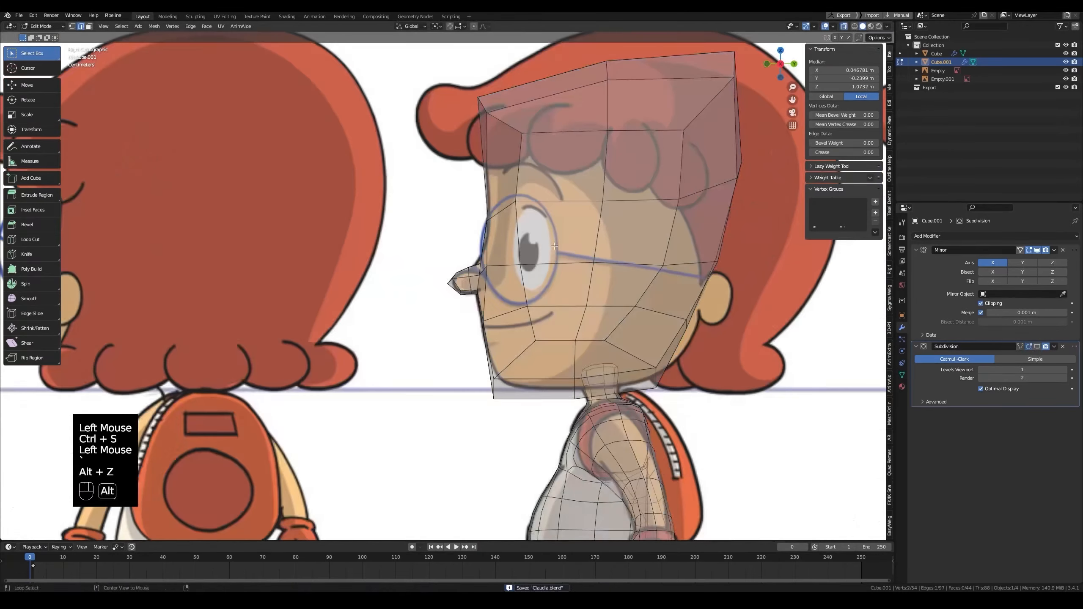
{"action": "scroll", "coordinate": [550, 250], "scroll_direction": "up", "scroll_amount": 2}
{"action": "key", "text": "g"}
{"action": "left_click", "coordinate": [550, 303]}
{"action": "key", "text": "alt+z"}
{"action": "key", "text": "alt+z"}
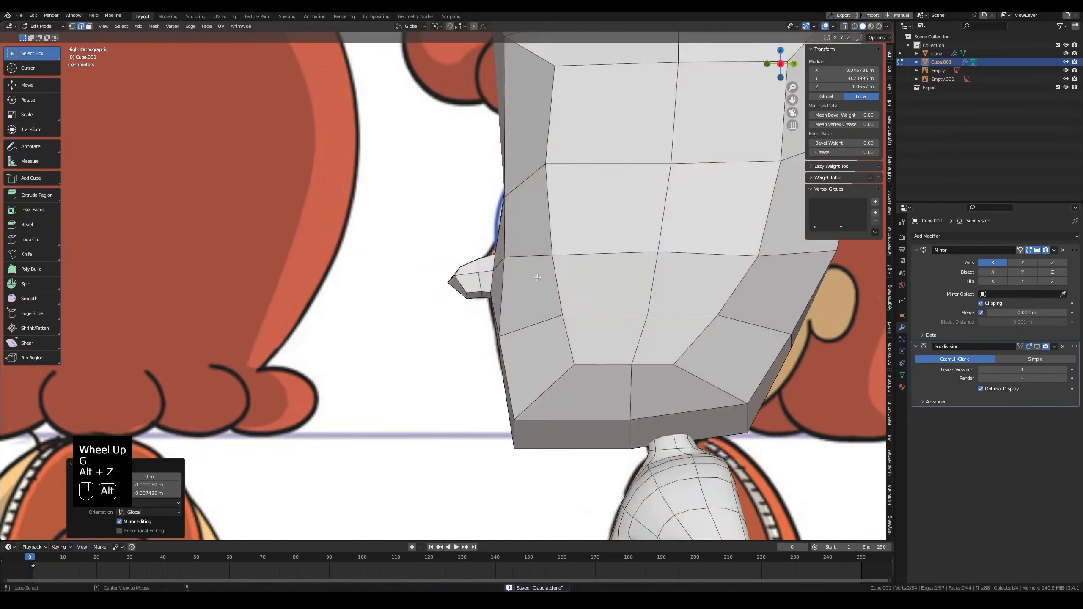
{"action": "middle_click_drag", "start_coordinate": [511, 290], "coordinate": [567, 299]}
{"action": "key", "text": "alt+z"}
Switch to Sculpt Mode, set the Smooth brush strength to 0.237 and smooth the top of the head.
{"action": "scroll", "coordinate": [555, 295], "scroll_direction": "down", "scroll_amount": 2}
{"action": "key", "text": "ctrl+Tab"}
{"action": "scroll", "coordinate": [522, 277], "scroll_direction": "up", "scroll_amount": 1}
{"action": "mouse_move", "coordinate": [523, 271]}
{"action": "middle_mouse_down"}
{"action": "mouse_move", "coordinate": [492, 276]}
{"action": "mouse_move", "coordinate": [545, 184]}
{"action": "middle_mouse_up"}
{"action": "scroll", "coordinate": [492, 276], "scroll_direction": "down", "scroll_amount": 1}
{"action": "left_click", "coordinate": [36, 188]}
{"action": "left_click_drag", "start_coordinate": [544, 184], "coordinate": [536, 187]}
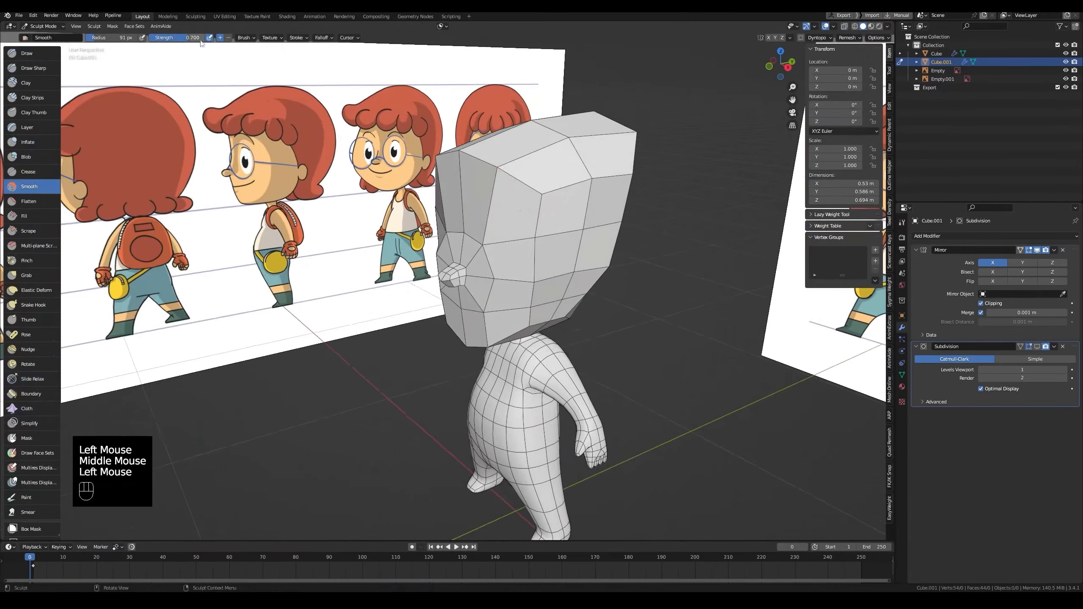
{"action": "left_click_drag", "start_coordinate": [464, 151], "coordinate": [597, 156]}
{"action": "middle_click_drag", "start_coordinate": [618, 149], "coordinate": [583, 148]}
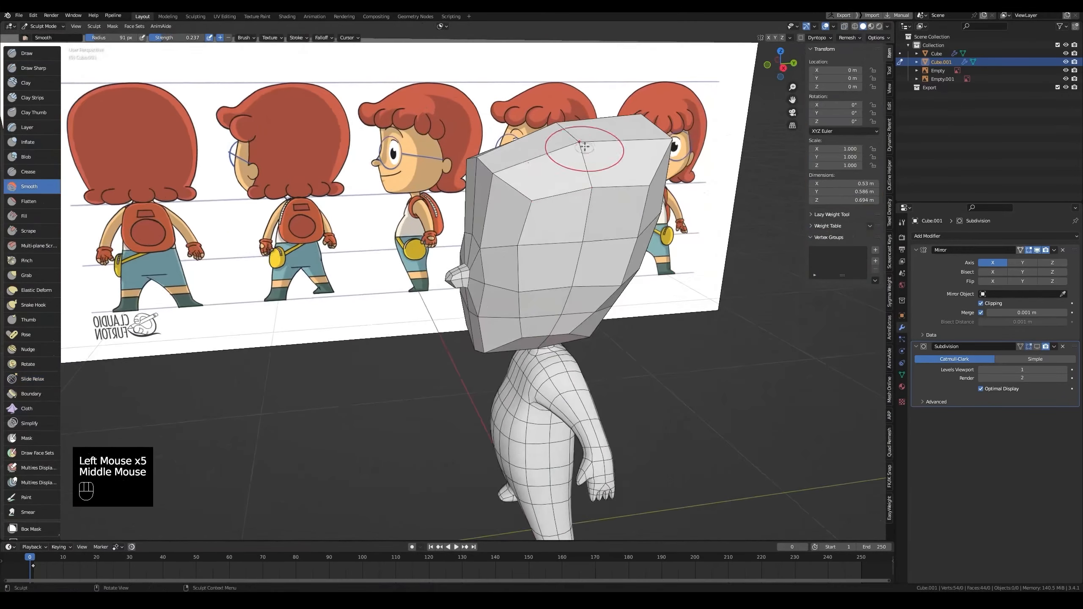
Smooth the upper corners and back of the head with the Smooth brush.
{"action": "left_click_drag", "start_coordinate": [583, 148], "coordinate": [618, 170]}
{"action": "middle_click_drag", "start_coordinate": [647, 184], "coordinate": [612, 189]}
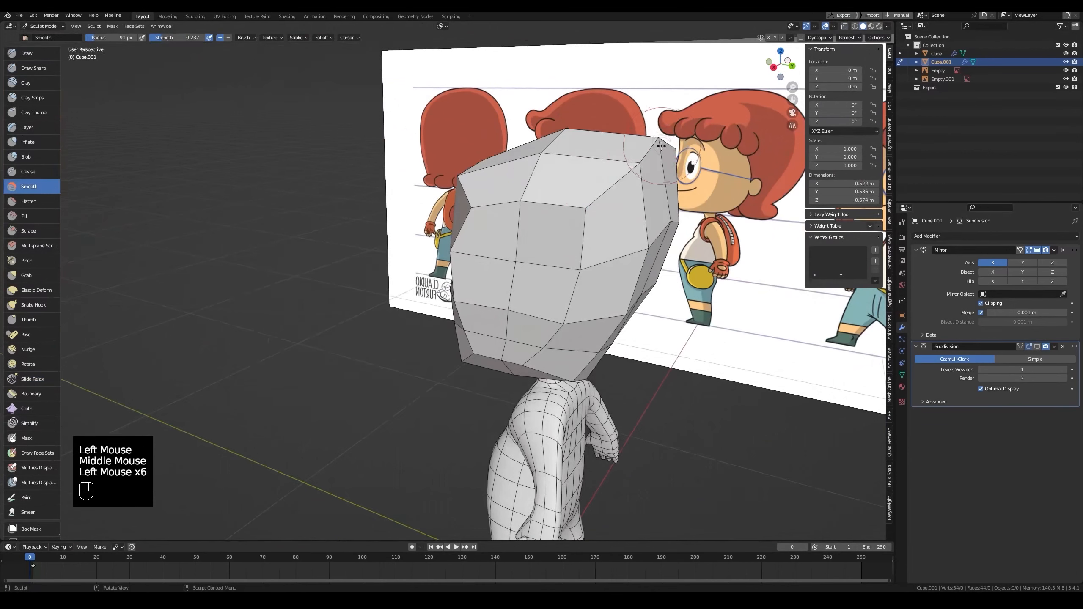
{"action": "left_click_drag", "start_coordinate": [661, 146], "coordinate": [664, 171]}
{"action": "middle_click_drag", "start_coordinate": [665, 187], "coordinate": [591, 209]}
{"action": "left_click_drag", "start_coordinate": [591, 209], "coordinate": [580, 224]}
{"action": "middle_click_drag", "start_coordinate": [535, 386], "coordinate": [579, 314]}
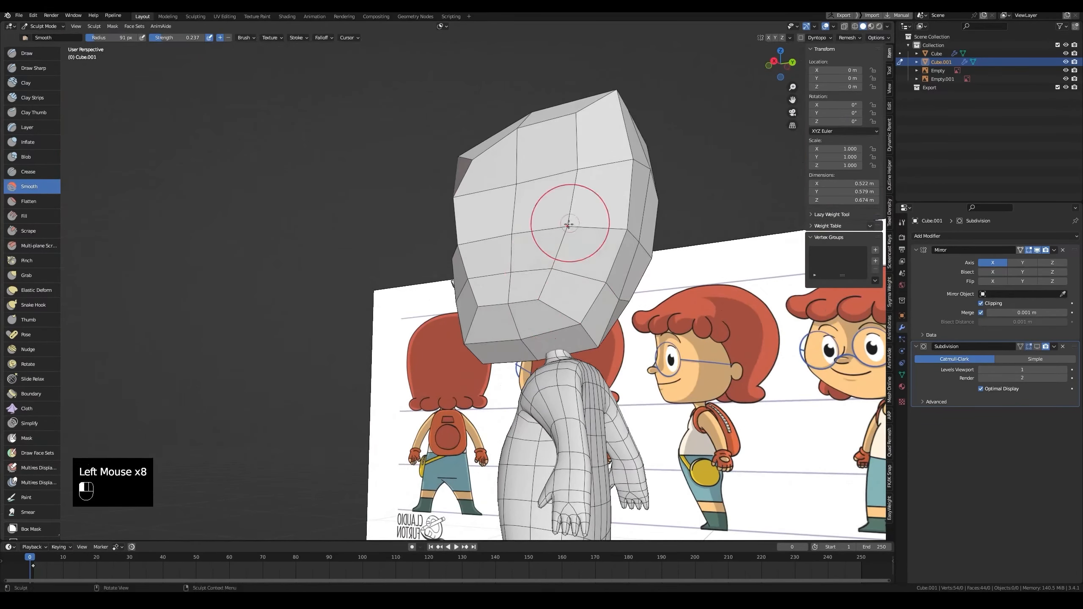
Smooth the mesh on the side of the head with the Smooth brush.
{"action": "middle_click_drag", "start_coordinate": [570, 224], "coordinate": [550, 218]}
{"action": "middle_click_drag", "start_coordinate": [550, 230], "coordinate": [516, 220]}
{"action": "left_click", "coordinate": [522, 261]}
{"action": "left_click", "coordinate": [521, 264]}
{"action": "middle_click_drag", "start_coordinate": [521, 265], "coordinate": [555, 321]}
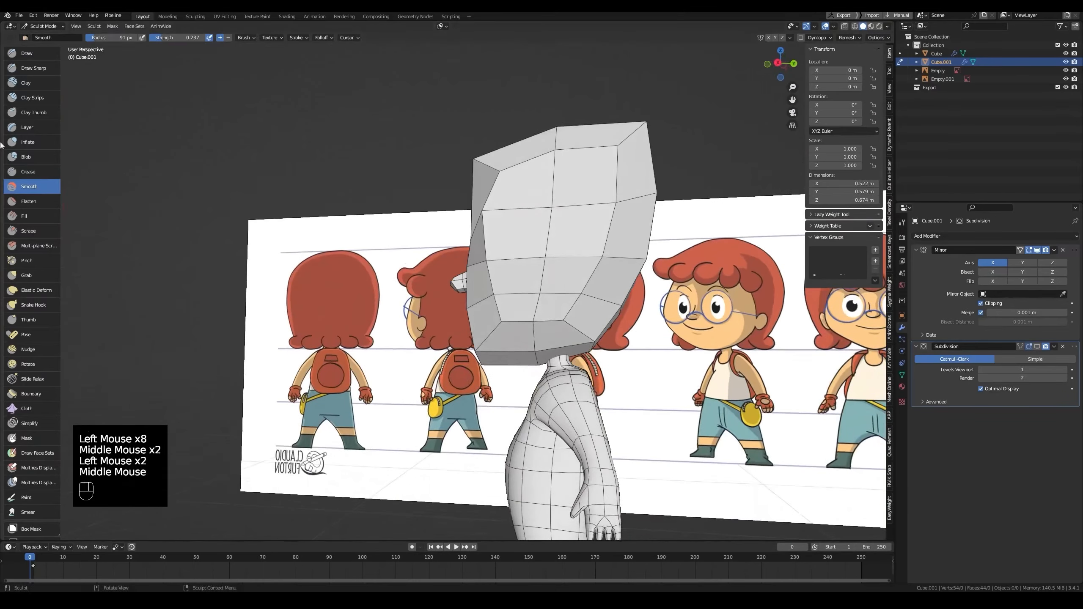
Choose the Slide Relax brush and relax the mesh on the side, back and top of the head at 91 px radius.
{"action": "left_click", "coordinate": [48, 379]}
{"action": "middle_click_drag", "start_coordinate": [550, 279], "coordinate": [567, 286]}
{"action": "left_click_drag", "start_coordinate": [567, 287], "coordinate": [576, 260], "text": "shift"}
{"action": "middle_click_drag", "start_coordinate": [587, 246], "coordinate": [563, 290]}
{"action": "left_click_drag", "start_coordinate": [614, 205], "coordinate": [620, 198], "text": "shift"}
{"action": "middle_click_drag", "start_coordinate": [619, 198], "coordinate": [589, 256]}
{"action": "left_click_drag", "start_coordinate": [588, 256], "coordinate": [593, 242], "text": "shift"}
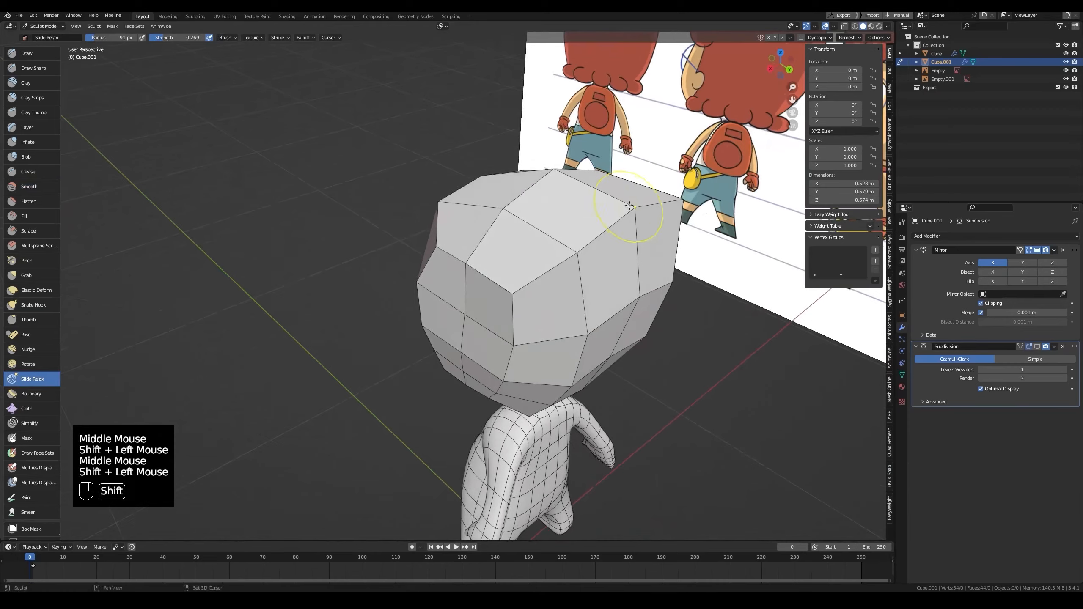
{"action": "left_click_drag", "start_coordinate": [630, 206], "coordinate": [623, 217], "text": "shift"}
Enlarge the brush radius to 227 px and relax the head's topology from the upper back around to the jaw and underside.
{"action": "middle_click_drag", "start_coordinate": [542, 297], "coordinate": [560, 265]}
{"action": "key", "text": "f"}
{"action": "left_click_drag", "start_coordinate": [559, 250], "coordinate": [559, 245], "text": "shift"}
{"action": "middle_click_drag", "start_coordinate": [529, 288], "coordinate": [553, 266]}
{"action": "left_click_drag", "start_coordinate": [559, 269], "coordinate": [561, 277], "text": "shift"}
{"action": "mouse_move", "coordinate": [562, 282]}
{"action": "middle_mouse_down"}
{"action": "mouse_move", "coordinate": [594, 261]}
{"action": "mouse_move", "coordinate": [567, 282]}
{"action": "mouse_move", "coordinate": [560, 321]}
{"action": "middle_mouse_up"}
{"action": "scroll", "coordinate": [567, 281], "scroll_direction": "up", "scroll_amount": 2}
{"action": "middle_click_drag", "start_coordinate": [571, 370], "coordinate": [649, 360]}
{"action": "left_click_drag", "start_coordinate": [648, 360], "coordinate": [653, 358], "text": "shift"}
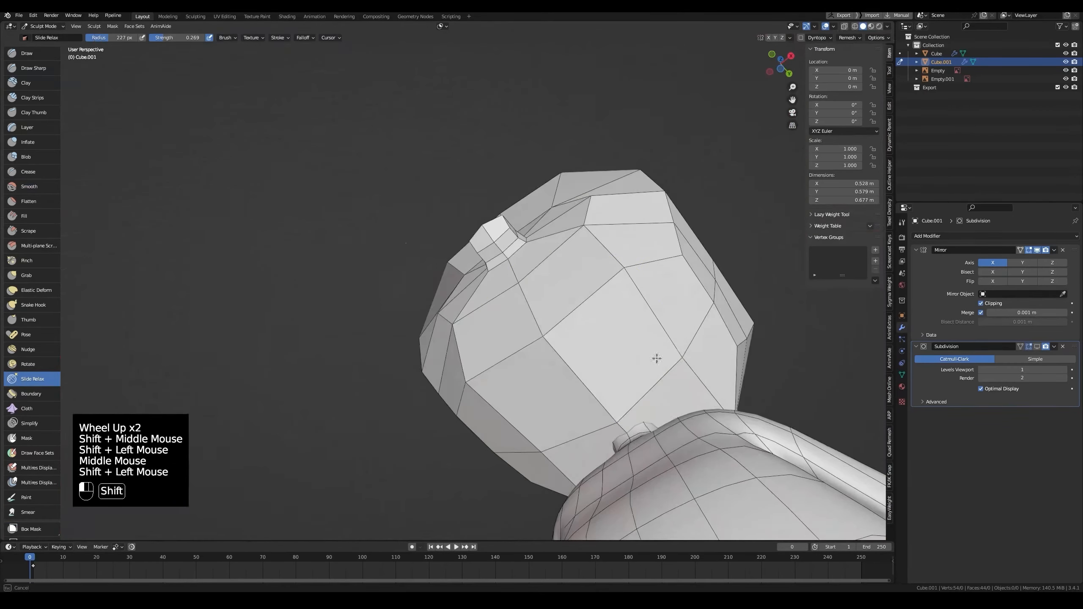
Relax the topology on the upper back and side of the head with the 227 px Slide Relax brush.
{"action": "middle_click_drag", "start_coordinate": [653, 358], "coordinate": [628, 335]}
{"action": "scroll", "coordinate": [628, 335], "scroll_direction": "down", "scroll_amount": 2}
{"action": "scroll", "coordinate": [627, 214], "scroll_direction": "down", "scroll_amount": 1}
{"action": "middle_click_drag", "start_coordinate": [627, 214], "coordinate": [439, 256]}
{"action": "mouse_move", "coordinate": [439, 256]}
{"action": "left_mouse_down", "text": "shift"}
{"action": "mouse_move", "coordinate": [419, 253]}
{"action": "mouse_move", "coordinate": [426, 239]}
{"action": "left_mouse_up", "text": "shift"}
{"action": "middle_click_drag", "start_coordinate": [427, 239], "coordinate": [531, 263]}
{"action": "left_click_drag", "start_coordinate": [531, 262], "coordinate": [535, 256], "text": "shift"}
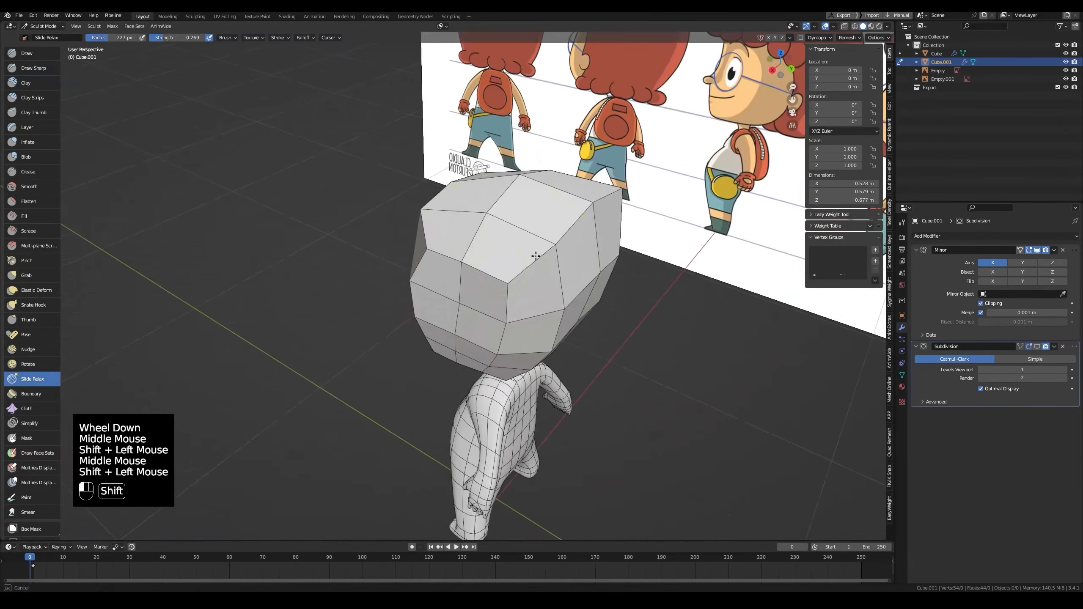
{"action": "mouse_move", "coordinate": [547, 248]}
{"action": "middle_mouse_down"}
{"action": "mouse_move", "coordinate": [495, 282]}
{"action": "mouse_move", "coordinate": [561, 241]}
{"action": "middle_mouse_up"}
{"action": "left_click_drag", "start_coordinate": [561, 241], "coordinate": [563, 240], "text": "shift"}
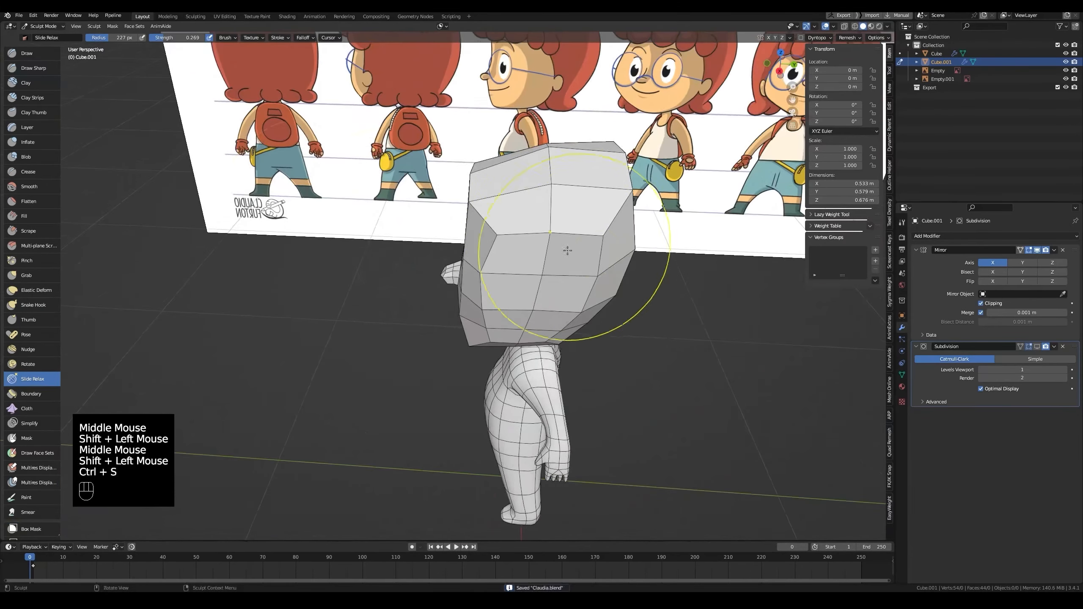
Switch to Object Mode, show the Subdivision modifier in the viewport and compare the head with the side reference.
{"action": "key", "text": "ctrl+Tab"}
{"action": "left_click", "coordinate": [1038, 347]}
{"action": "middle_click_drag", "start_coordinate": [794, 309], "coordinate": [721, 299]}
{"action": "key", "text": "grave"}
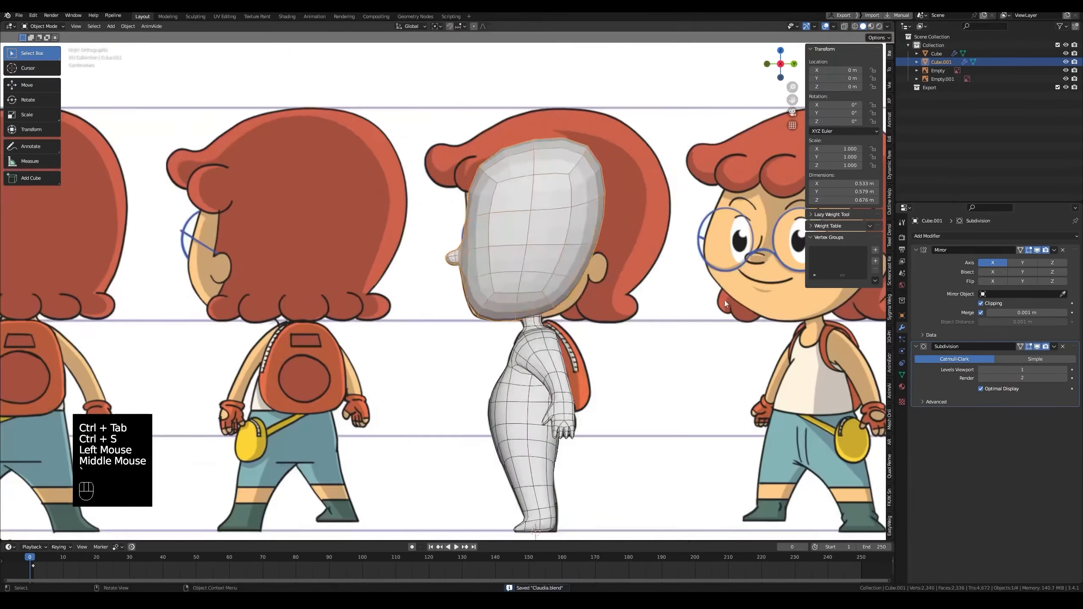
{"action": "key", "text": "alt+z"}
{"action": "key", "text": "alt+z"}
Select the faces at the back of the head and move them about 0.029 m back and 0.023 m down with proportional size 0.350.
{"action": "key", "text": "Tab"}
{"action": "key", "text": "3"}
{"action": "middle_click_drag", "start_coordinate": [608, 228], "coordinate": [534, 268]}
{"action": "key", "text": "alt+z"}
{"action": "left_click", "coordinate": [543, 256]}
{"action": "key", "text": "alt+z"}
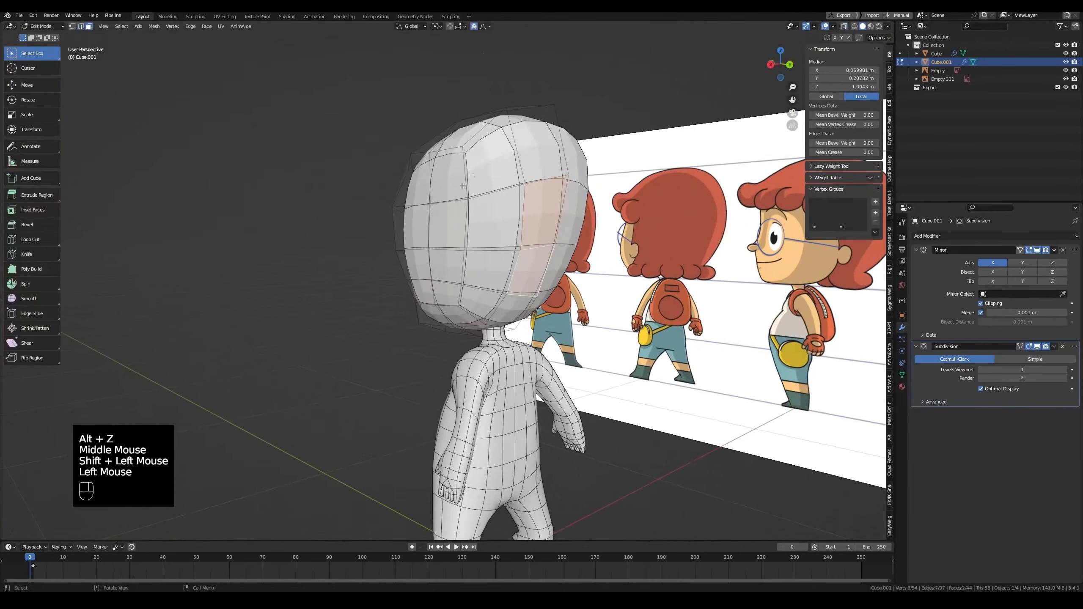
{"action": "key", "text": "grave"}
{"action": "key", "text": "g"}
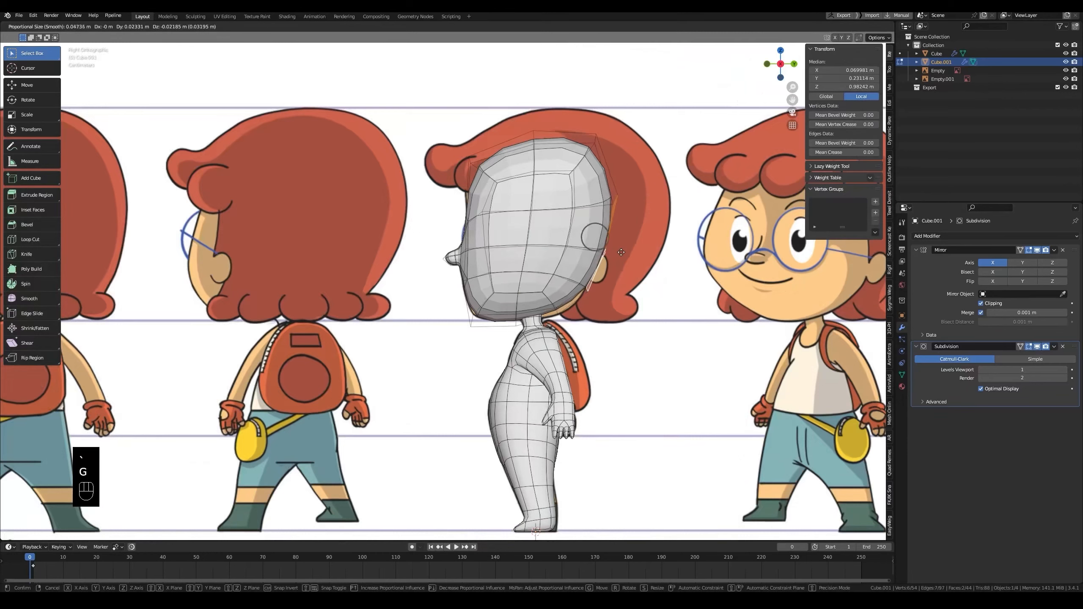
{"action": "scroll", "coordinate": [622, 253], "scroll_direction": "down", "scroll_amount": 10}
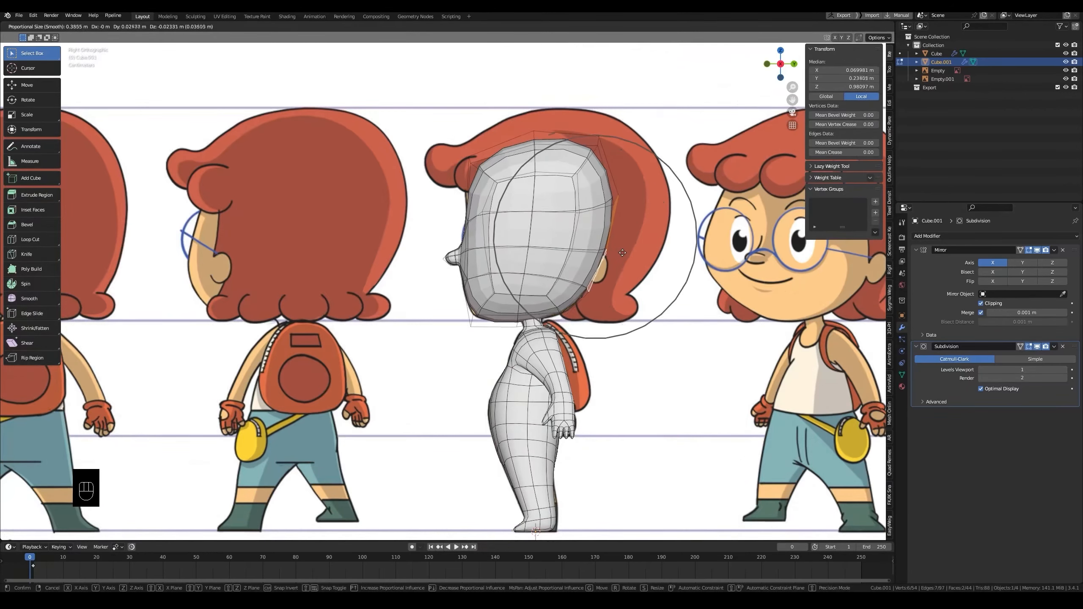
{"action": "scroll", "coordinate": [623, 253], "scroll_direction": "up", "scroll_amount": 1}
{"action": "left_click", "coordinate": [623, 253]}
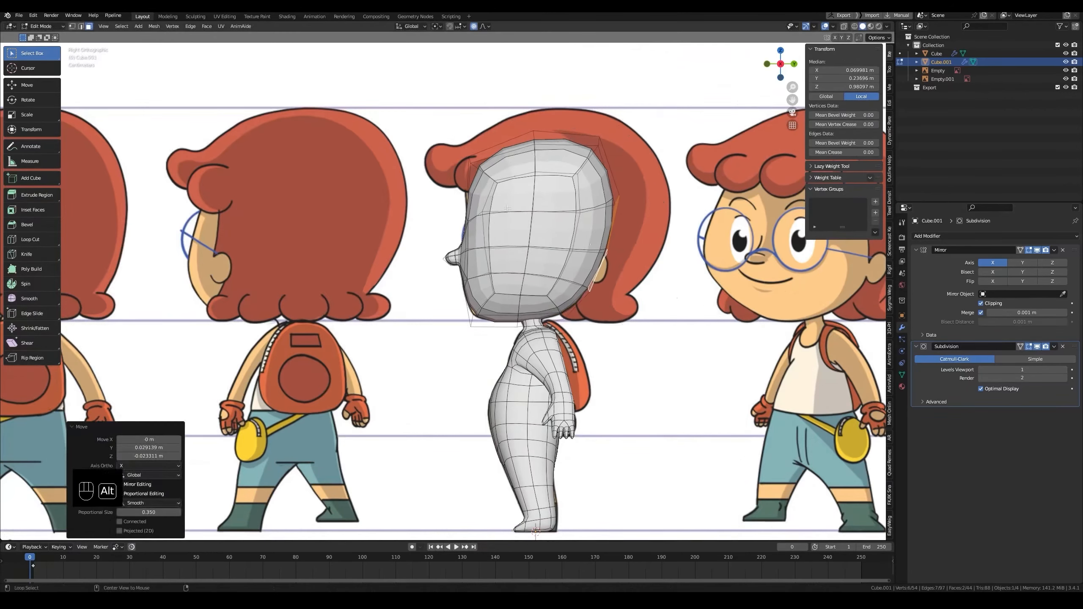
Select the upper forehead edge and move it about 0.020 m forward and 0.019 m up with proportional size 0.149.
{"action": "key", "text": "alt+z"}
{"action": "key", "text": "alt+z"}
{"action": "middle_click_drag", "start_coordinate": [512, 184], "coordinate": [571, 202]}
{"action": "key", "text": "2"}
{"action": "left_click", "coordinate": [493, 144]}
{"action": "key", "text": "grave"}
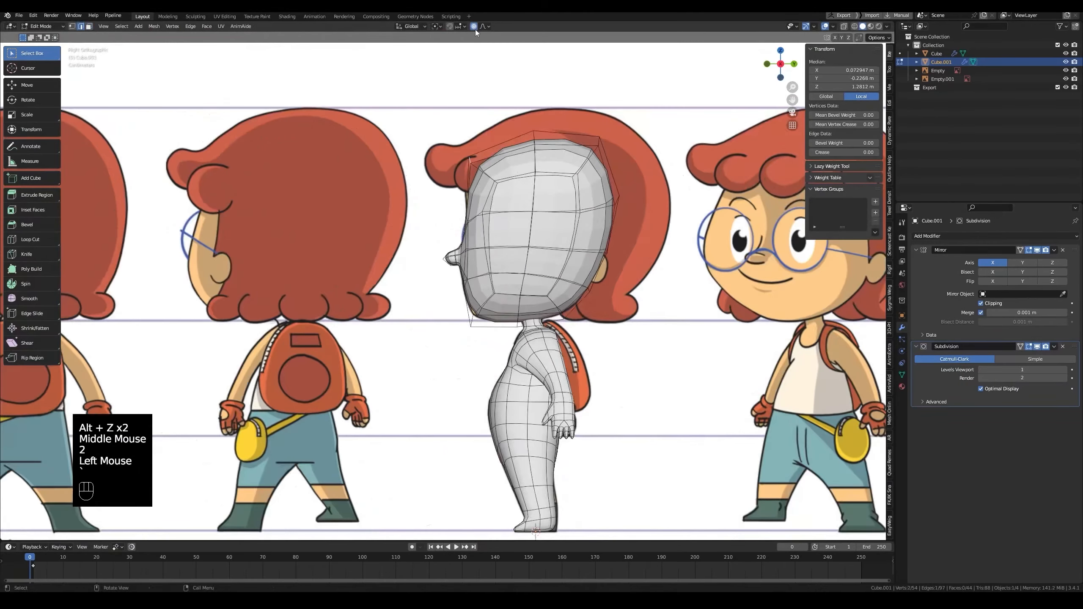
{"action": "key", "text": "g"}
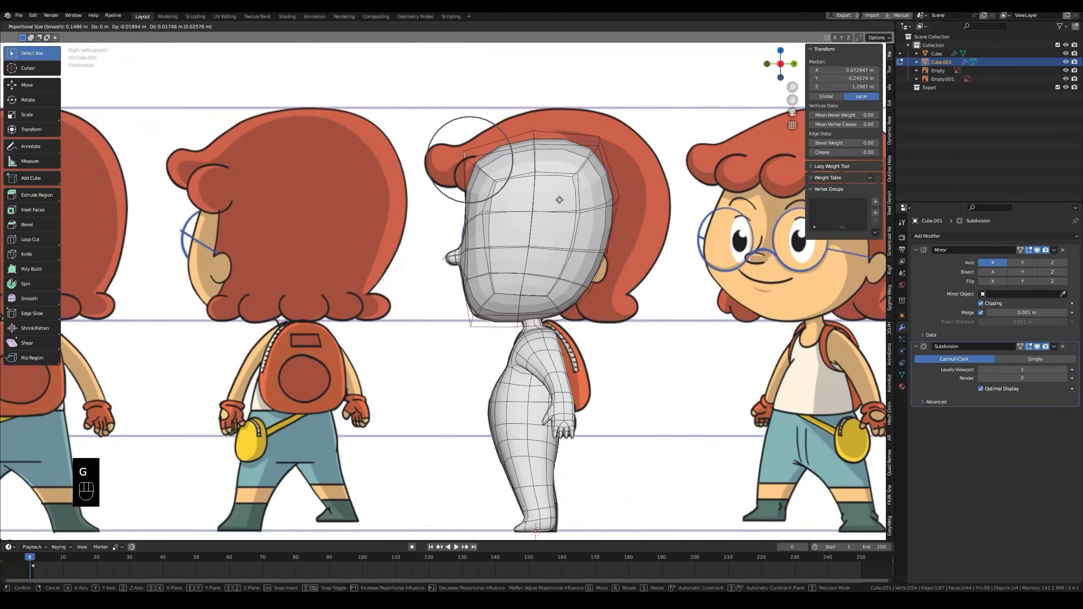
{"action": "left_click", "coordinate": [559, 200]}
Select the chin's lower front edge and move it slightly forward to match the side reference, with proportional size 0.069.
{"action": "scroll", "coordinate": [503, 275], "scroll_direction": "up", "scroll_amount": 2}
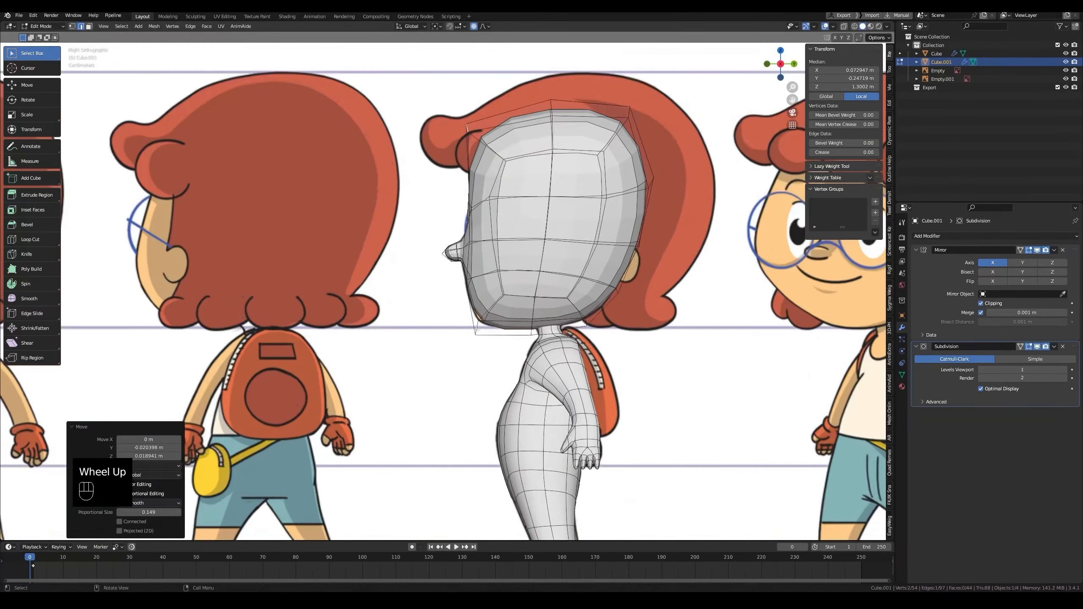
{"action": "left_click", "coordinate": [509, 324]}
{"action": "key", "text": "g"}
{"action": "right_click", "coordinate": [507, 326]}
{"action": "key", "text": "alt+z"}
{"action": "key", "text": "g"}
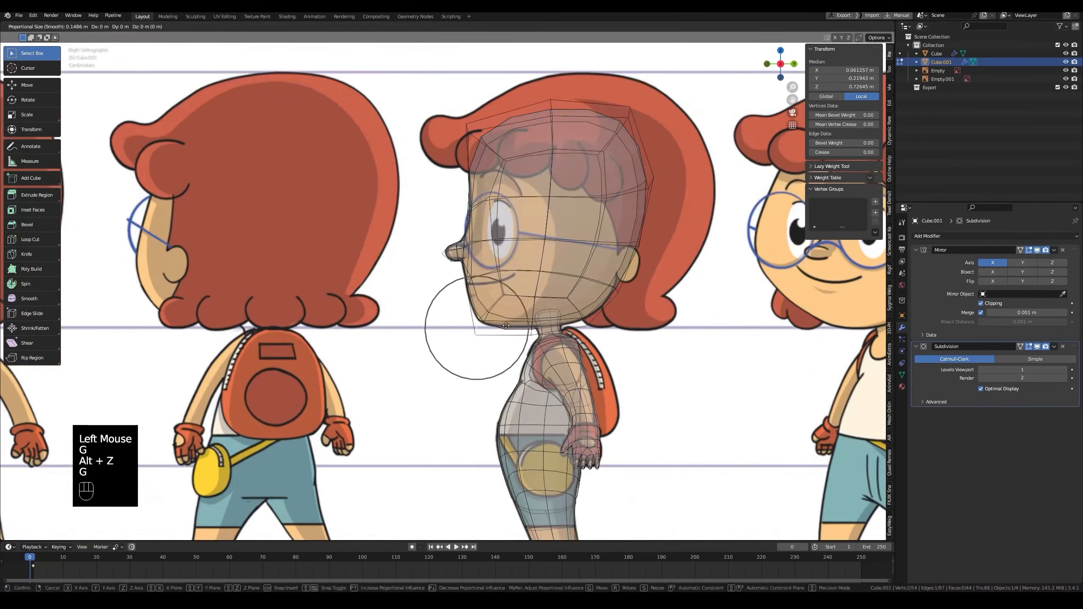
{"action": "right_click", "coordinate": [506, 326]}
{"action": "scroll", "coordinate": [506, 325], "scroll_direction": "up", "scroll_amount": 2}
{"action": "key", "text": "g"}
{"action": "scroll", "coordinate": [507, 325], "scroll_direction": "up", "scroll_amount": 1}
{"action": "scroll", "coordinate": [506, 325], "scroll_direction": "up", "scroll_amount": 7}
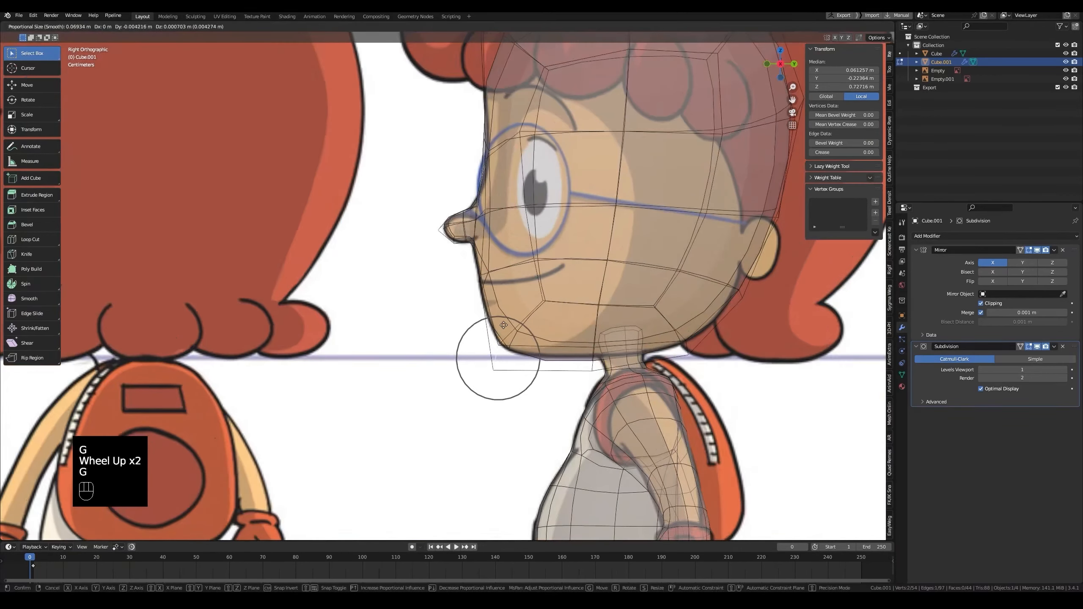
{"action": "left_click", "coordinate": [503, 325]}
Turn off X-ray, check the head in perspective from the front and save the file.
{"action": "key", "text": "alt+z"}
{"action": "scroll", "coordinate": [504, 325], "scroll_direction": "down", "scroll_amount": 2}
{"action": "middle_click_drag", "start_coordinate": [503, 325], "coordinate": [533, 306]}
{"action": "key", "text": "ctrl+s"}
{"action": "scroll", "coordinate": [533, 306], "scroll_direction": "up", "scroll_amount": 2}
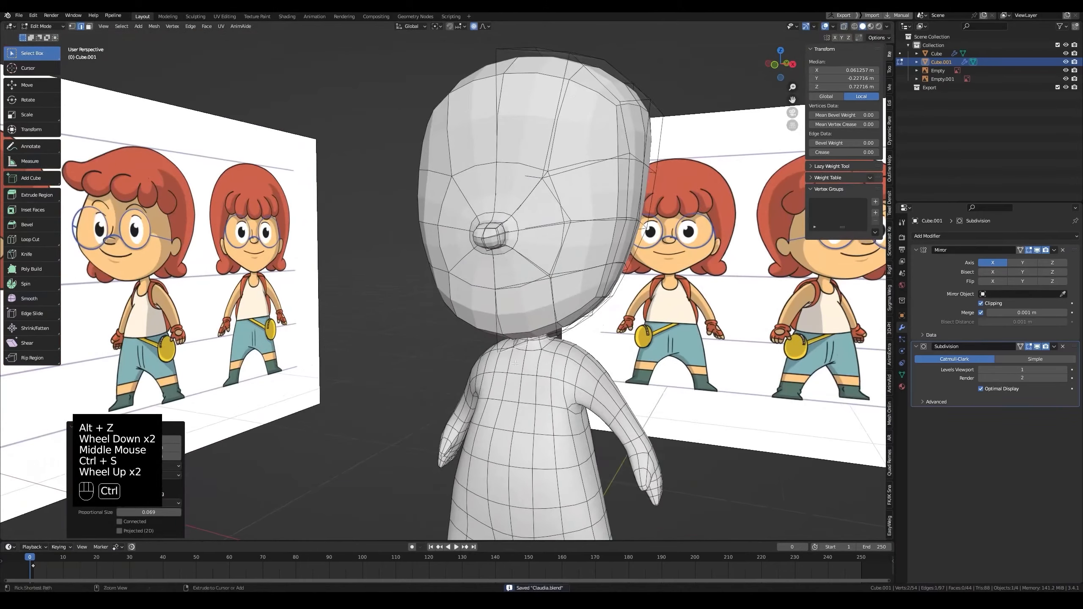